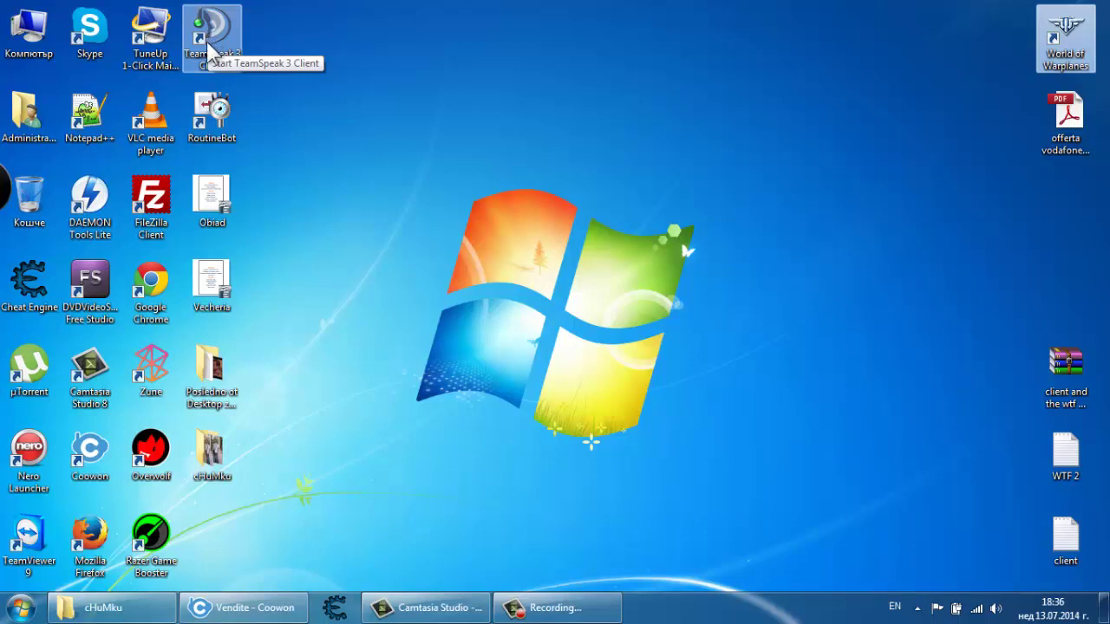
- Launch the TeamSpeak 3 client from the desktop to view its main window, and close it again
click(209, 54)
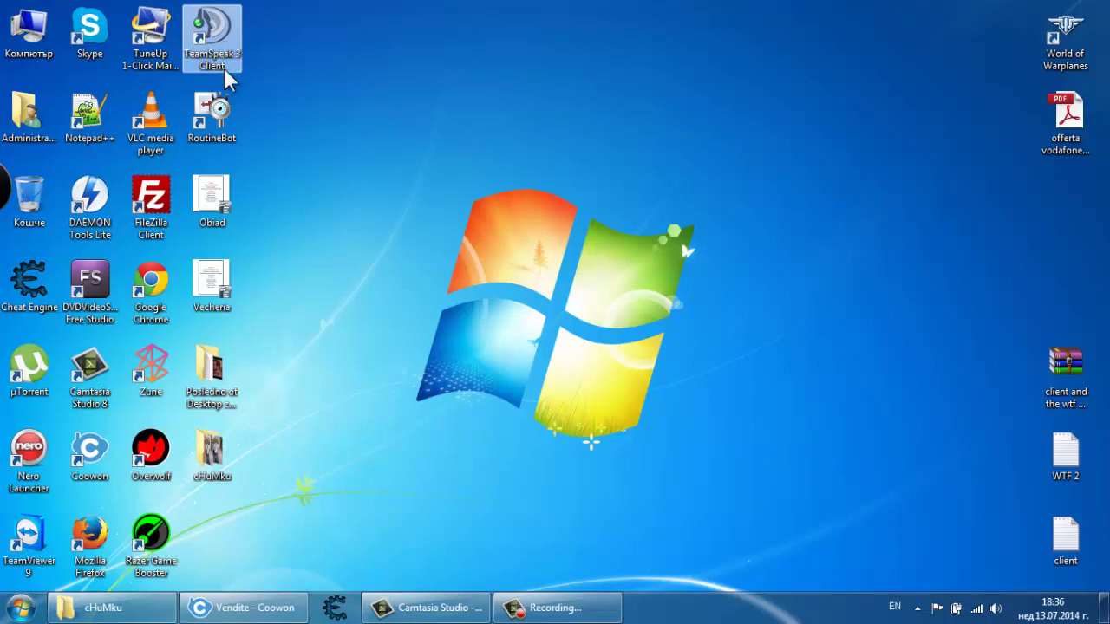
double_click(223, 66)
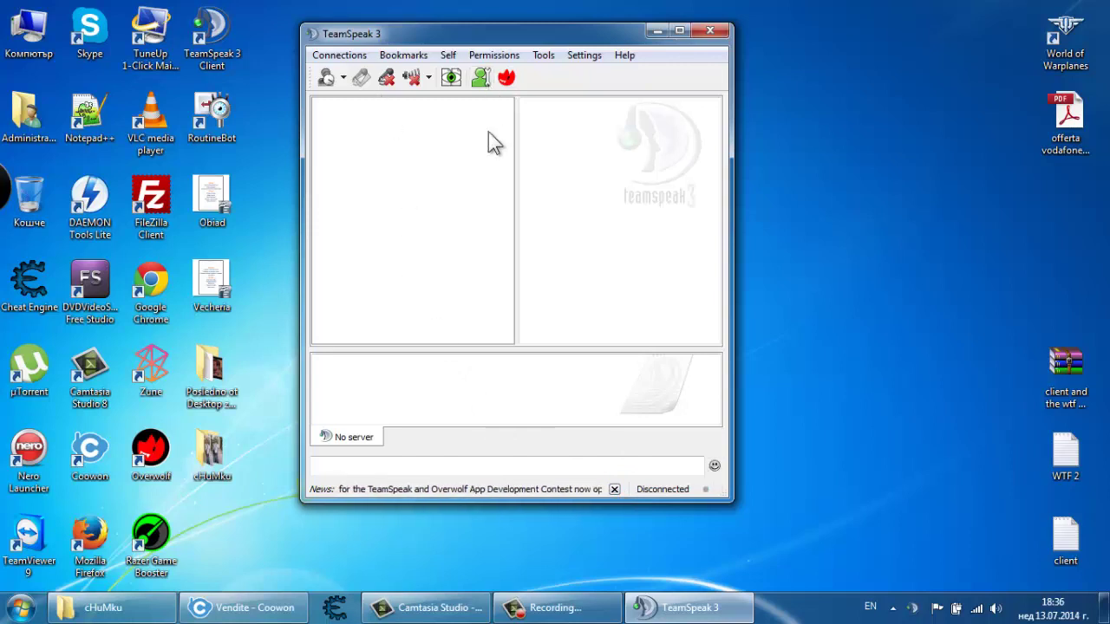
click(710, 31)
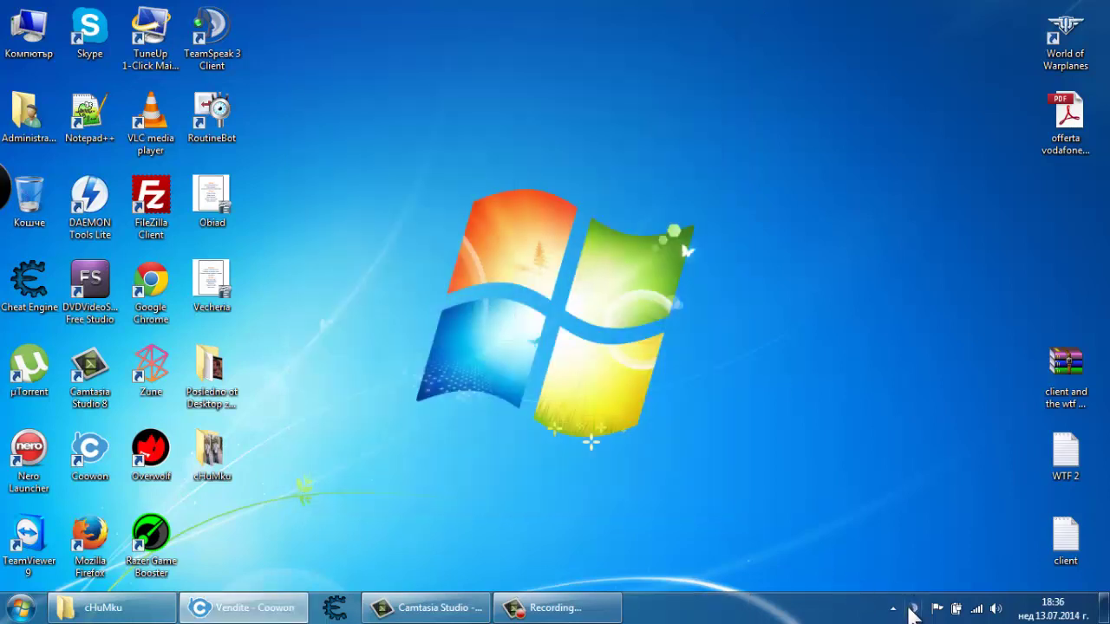
click(916, 609)
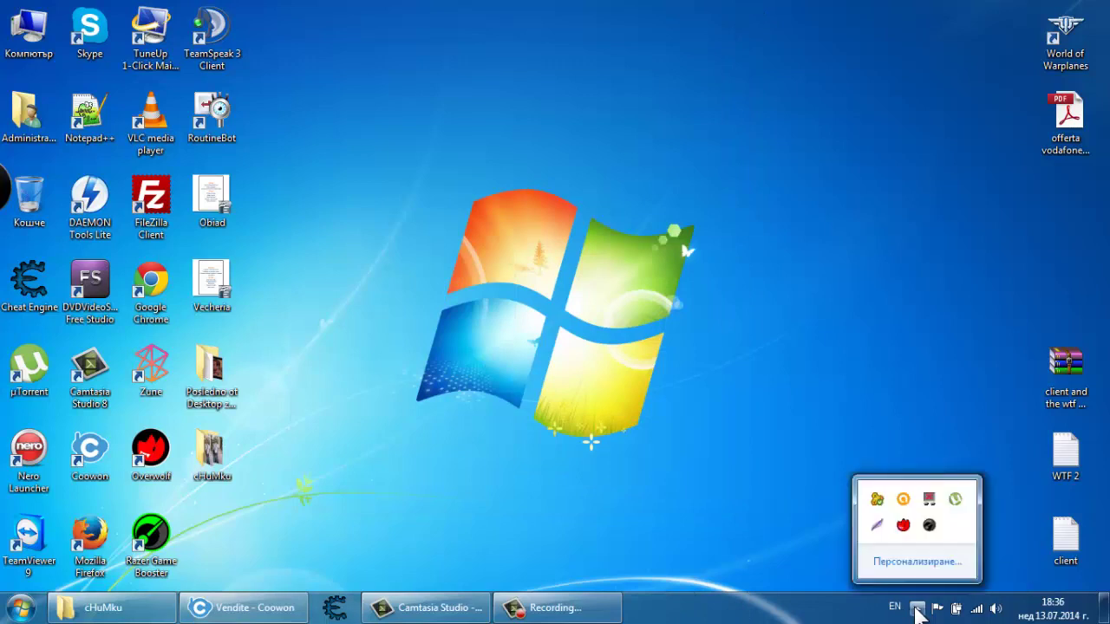
click(651, 364)
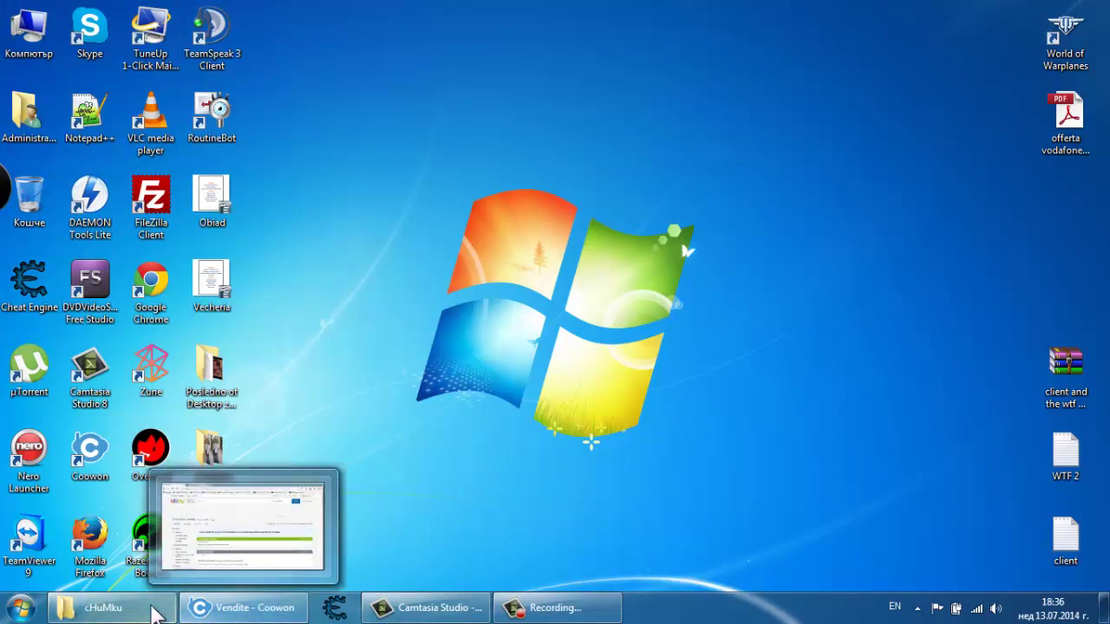
right_click(210, 616)
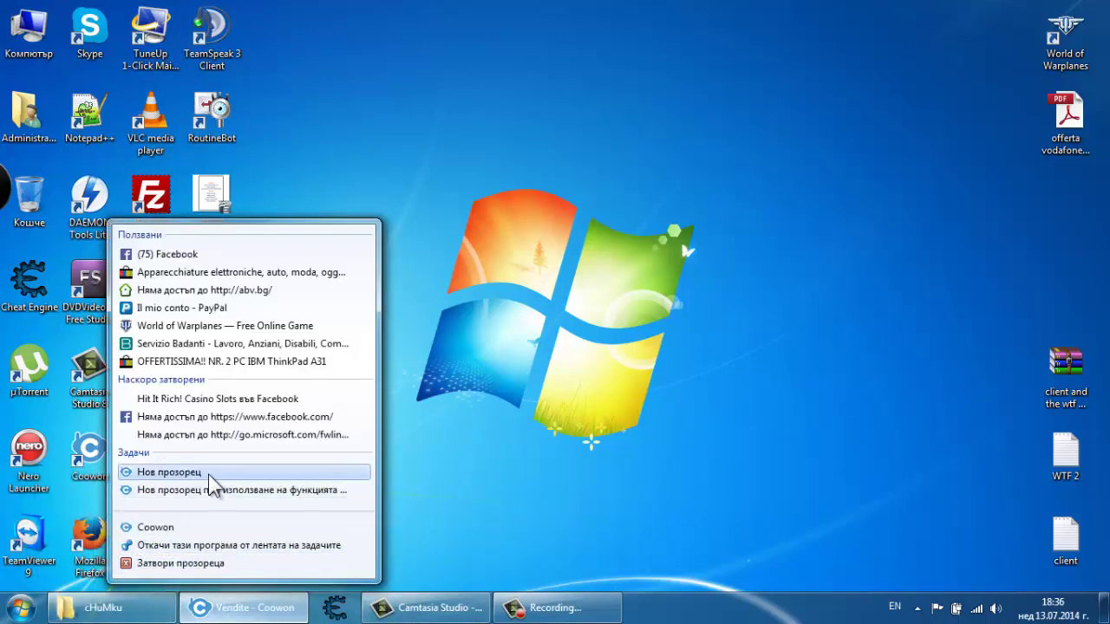
click(208, 475)
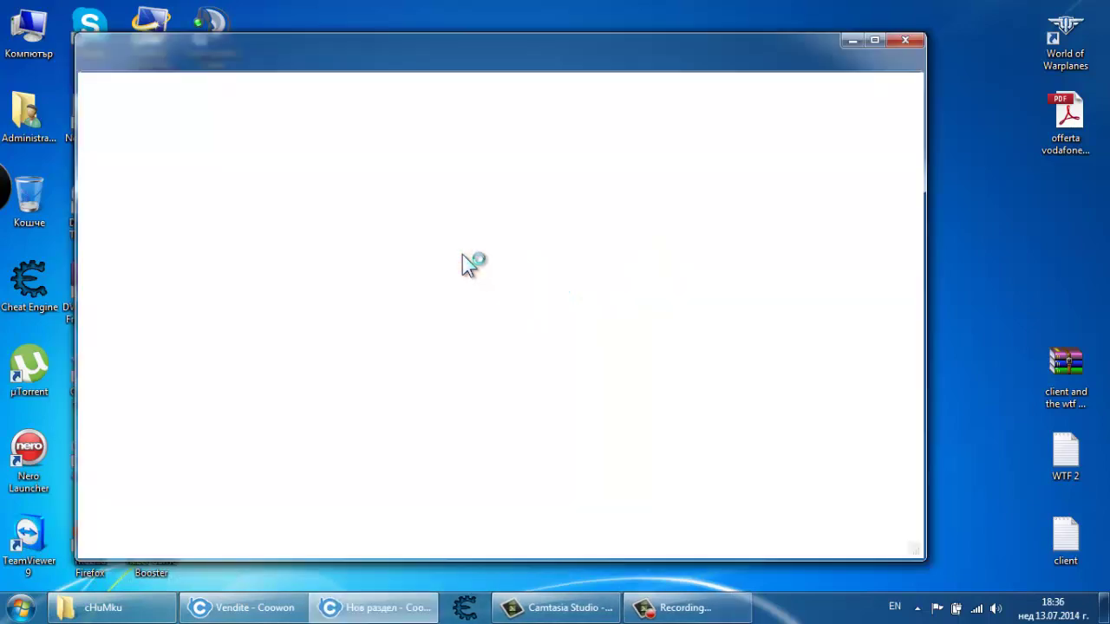
text(team)
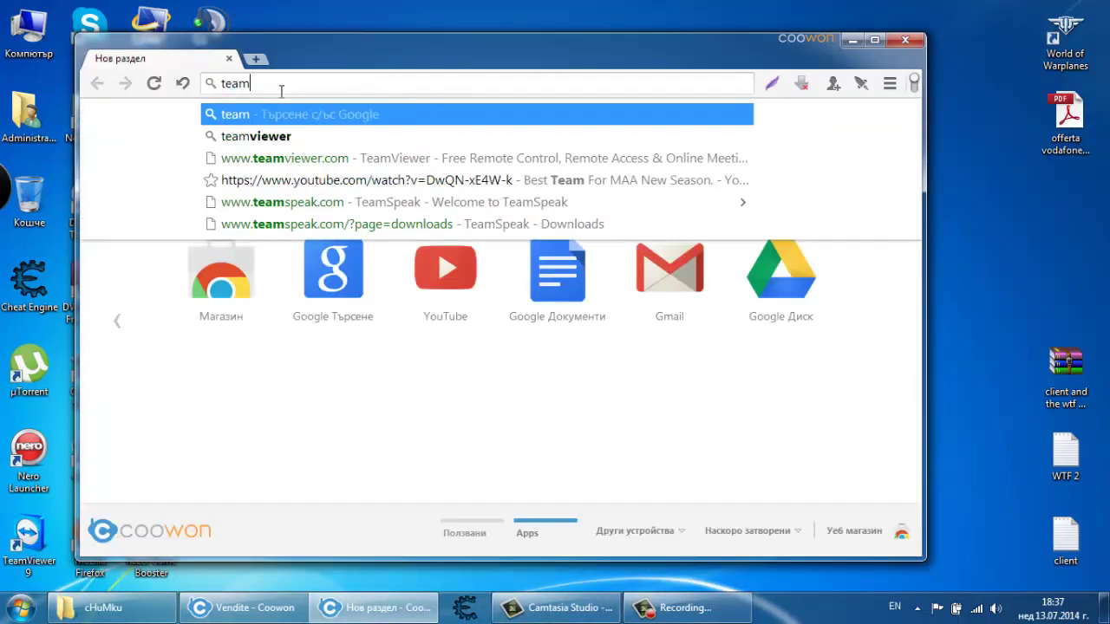
key(Down)
key(Down)
key(Down)
key(Down)
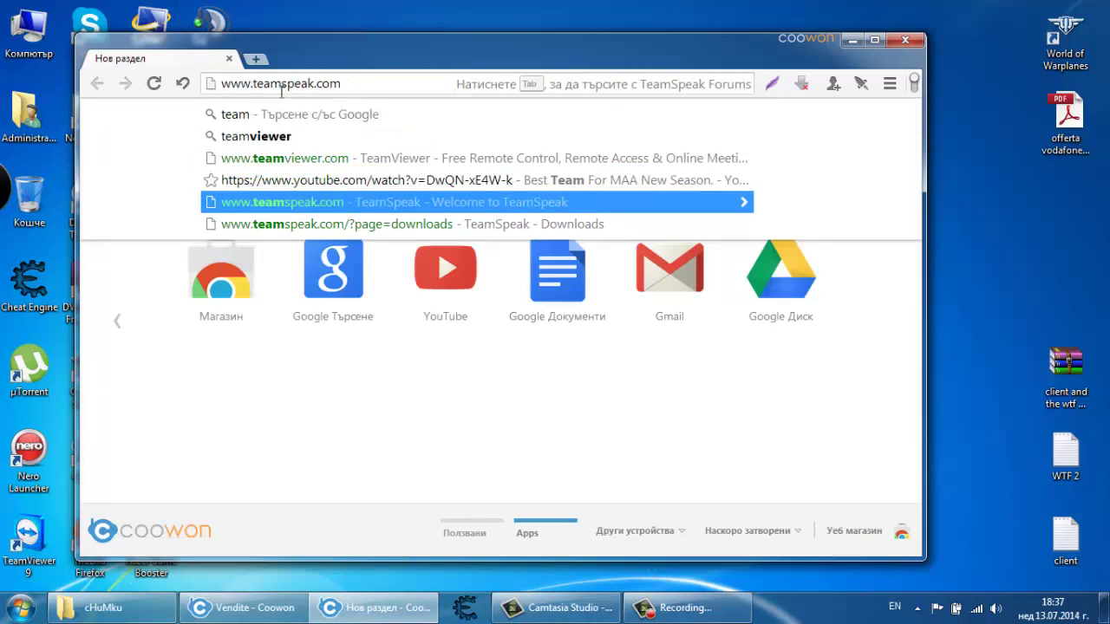
key(Return)
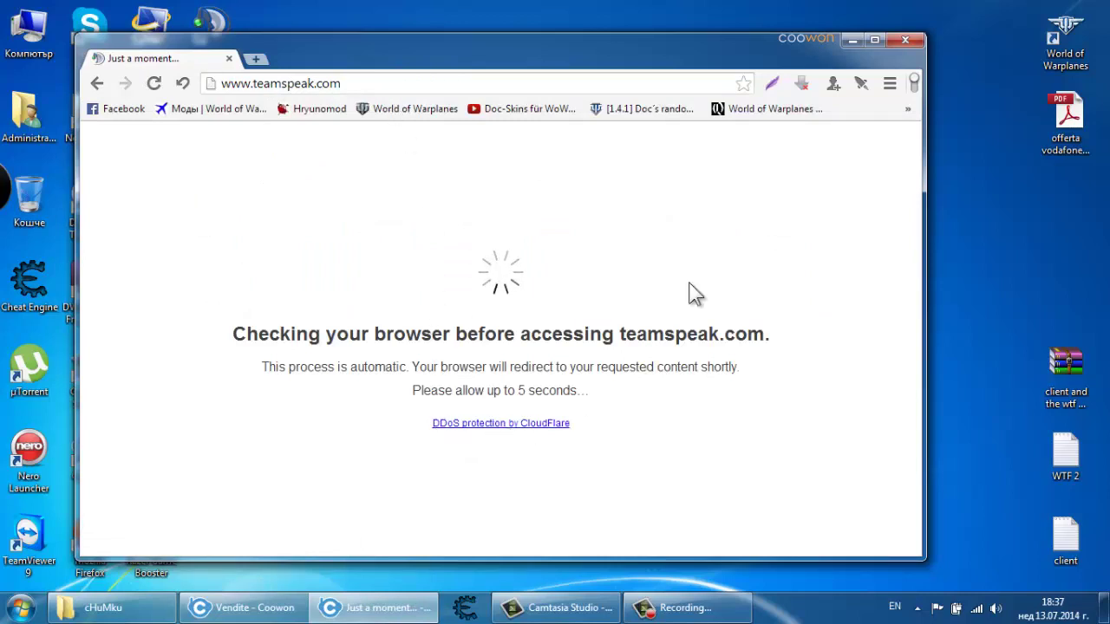
click(873, 39)
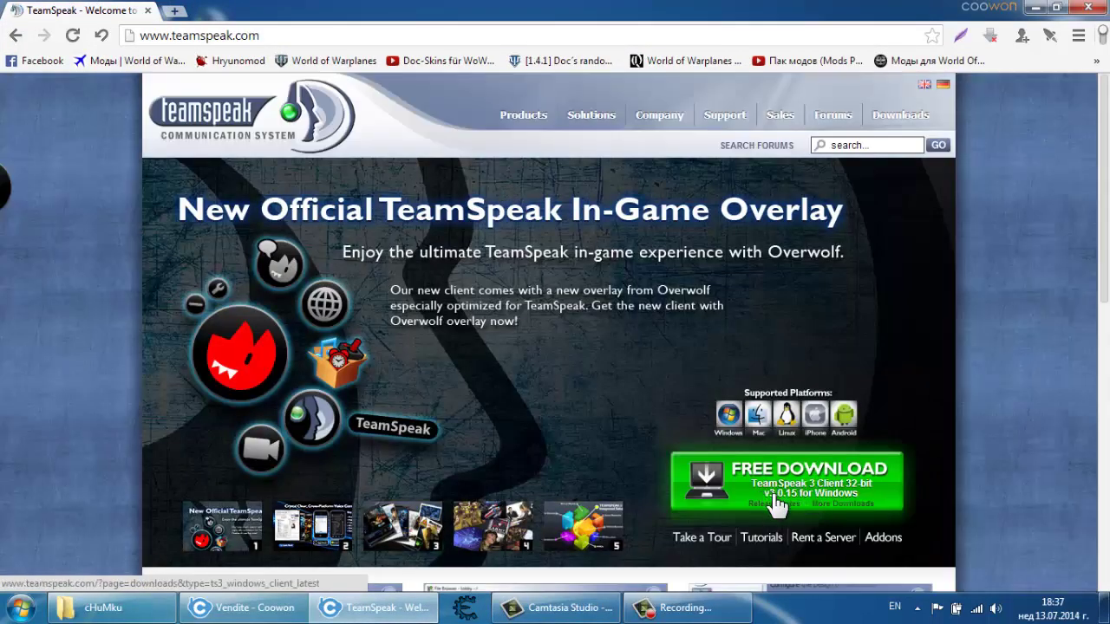
click(836, 507)
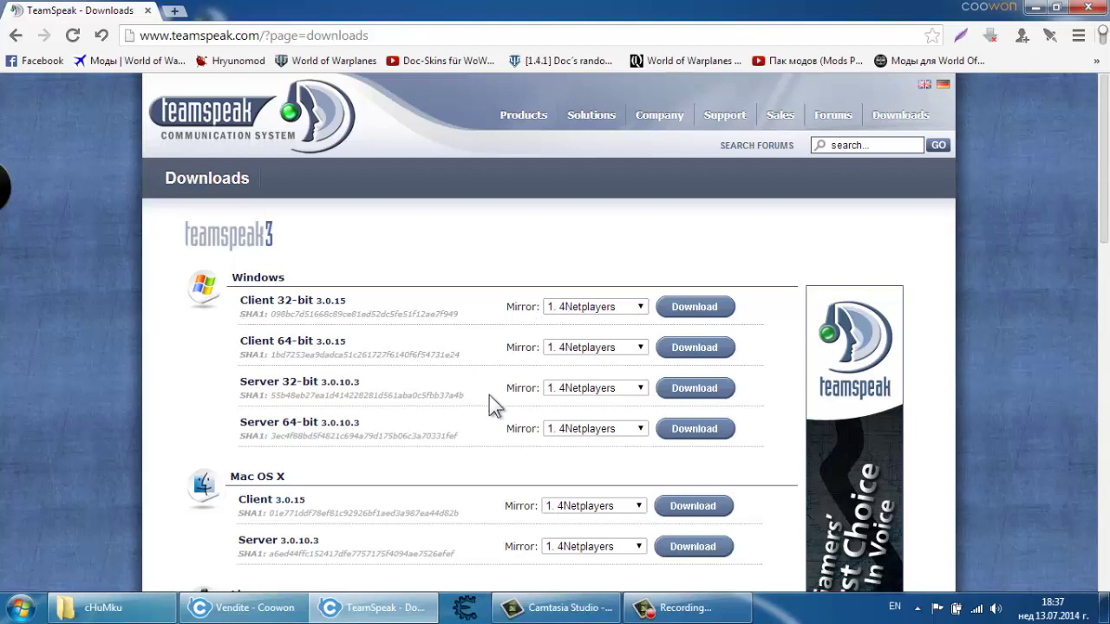
- Examine the Windows server and client entries and the mirrors offered for Server 64-bit and Client 64-bit
drag(248, 382, 365, 394)
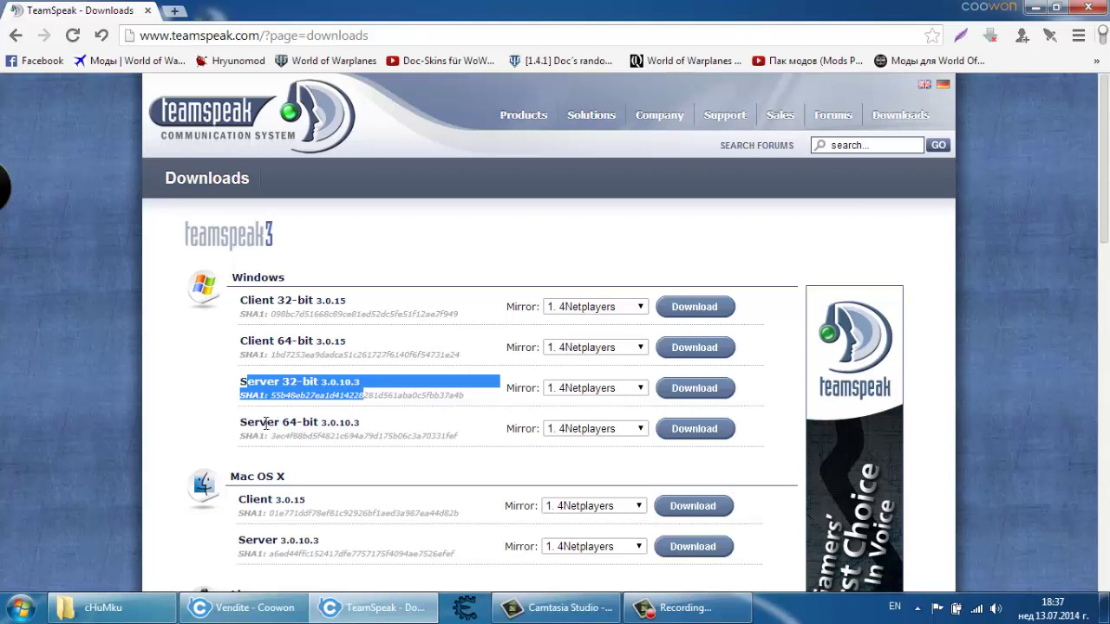
click(293, 418)
click(581, 429)
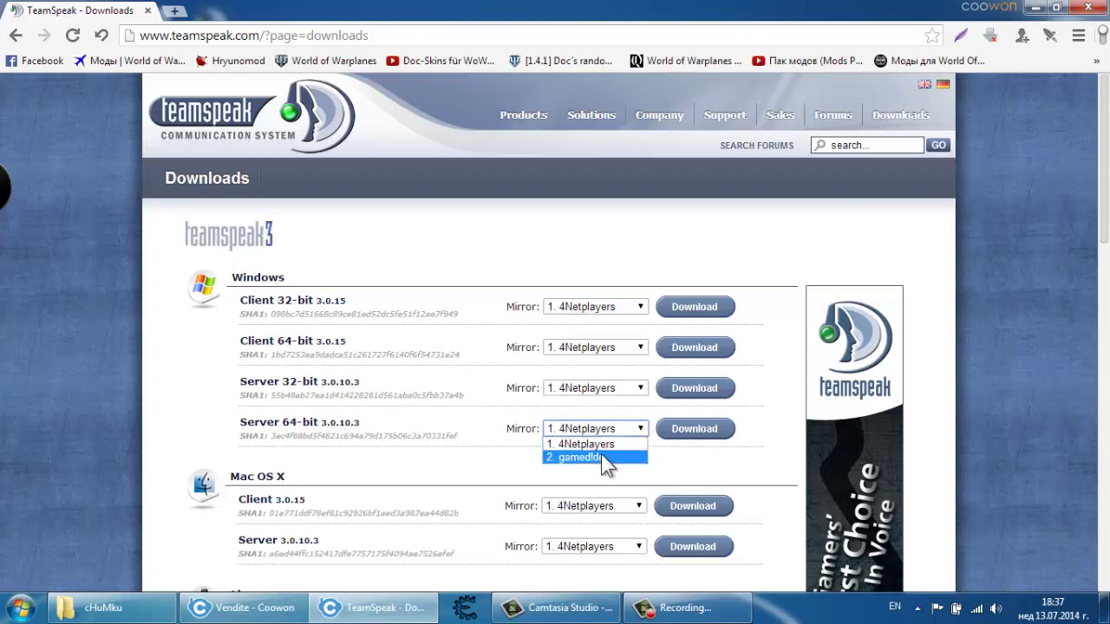
click(780, 414)
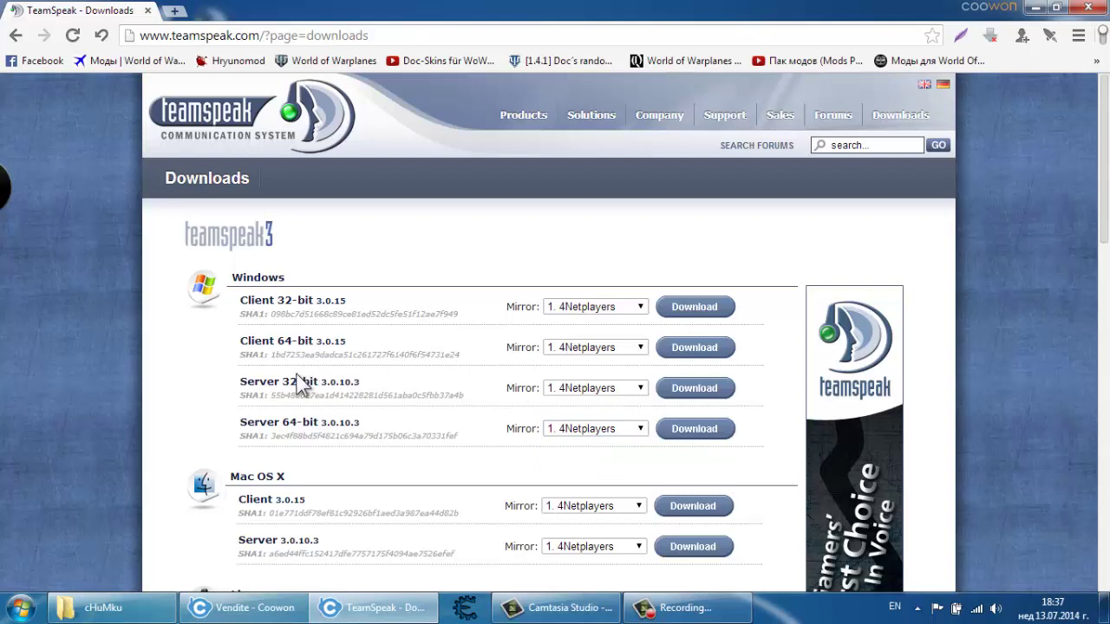
click(605, 349)
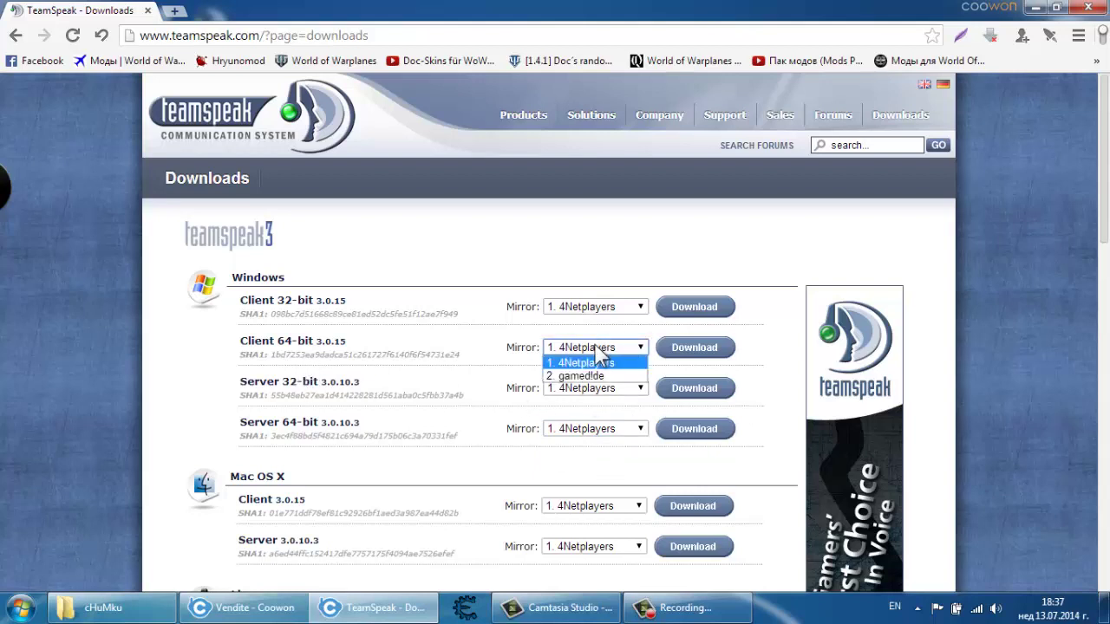
click(778, 355)
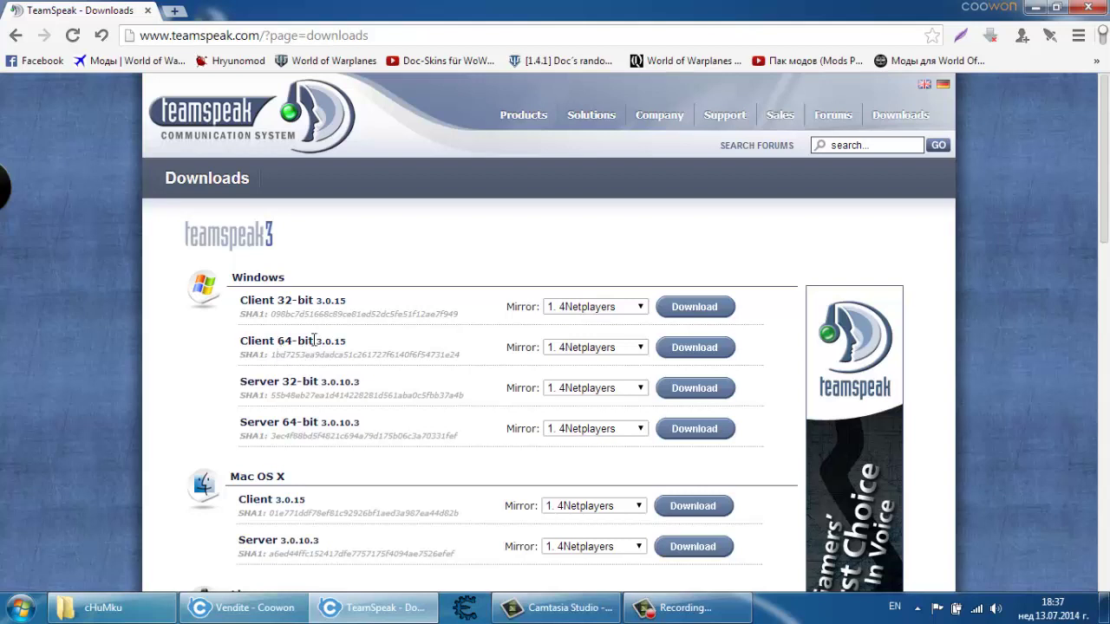
drag(285, 341, 254, 341)
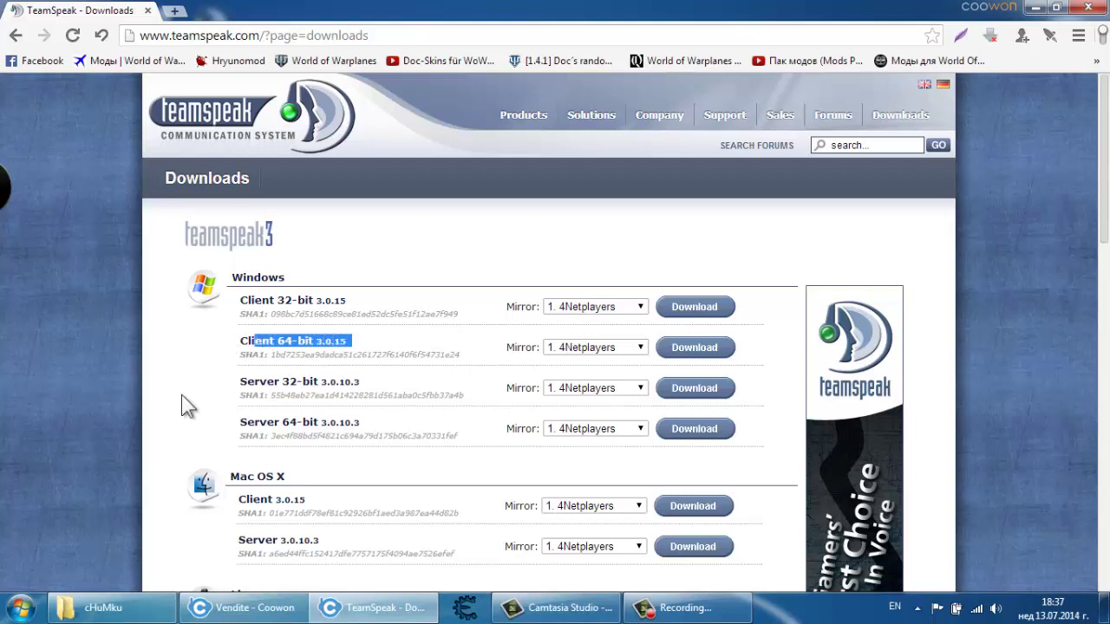
- Check the system type in the computer's system properties to decide between 32-bit and 64-bit, and close the window
click(20, 610)
right_click(260, 395)
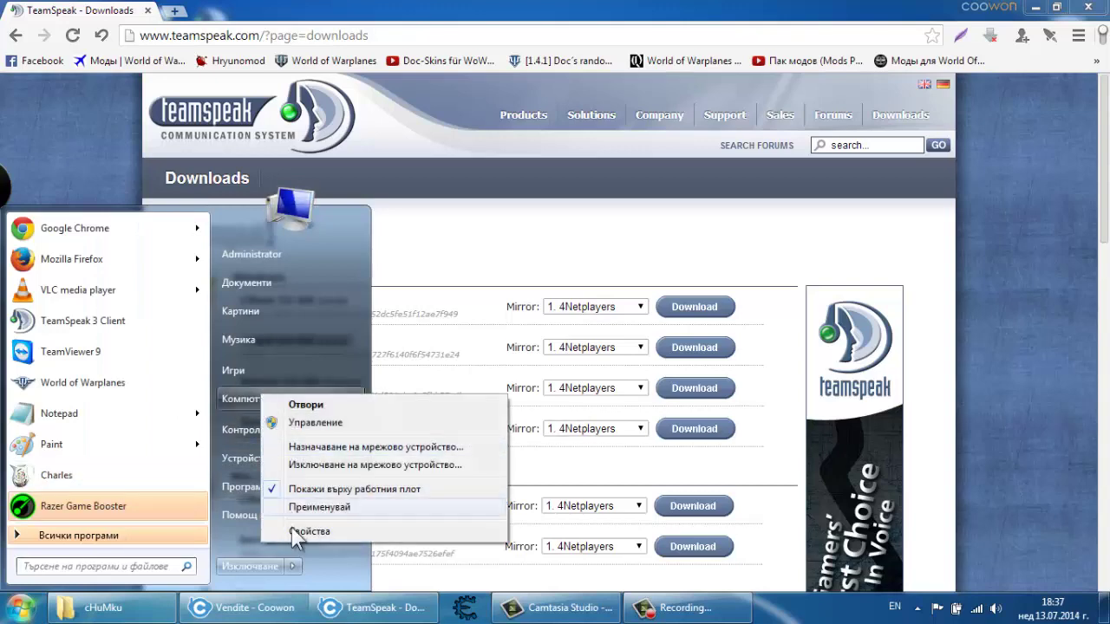
click(308, 530)
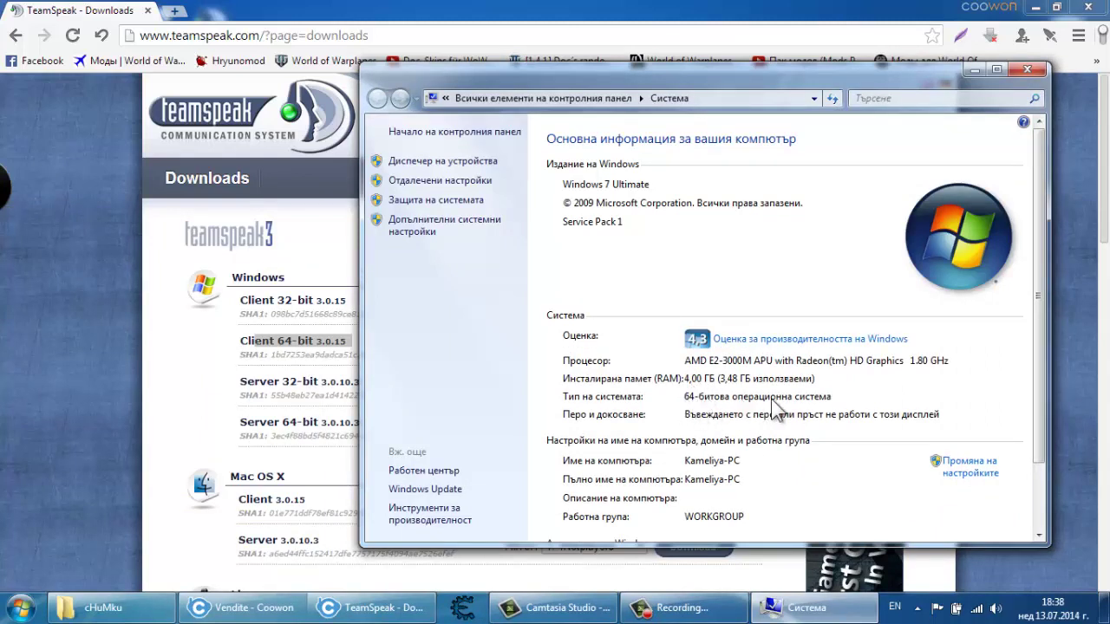
click(1027, 68)
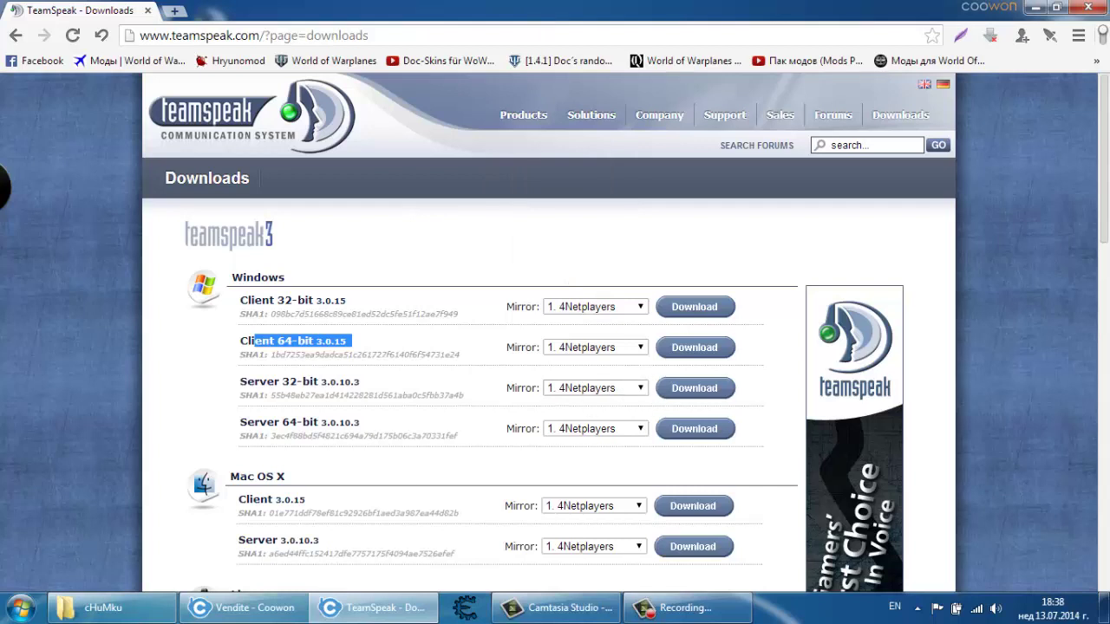
right_click(21, 609)
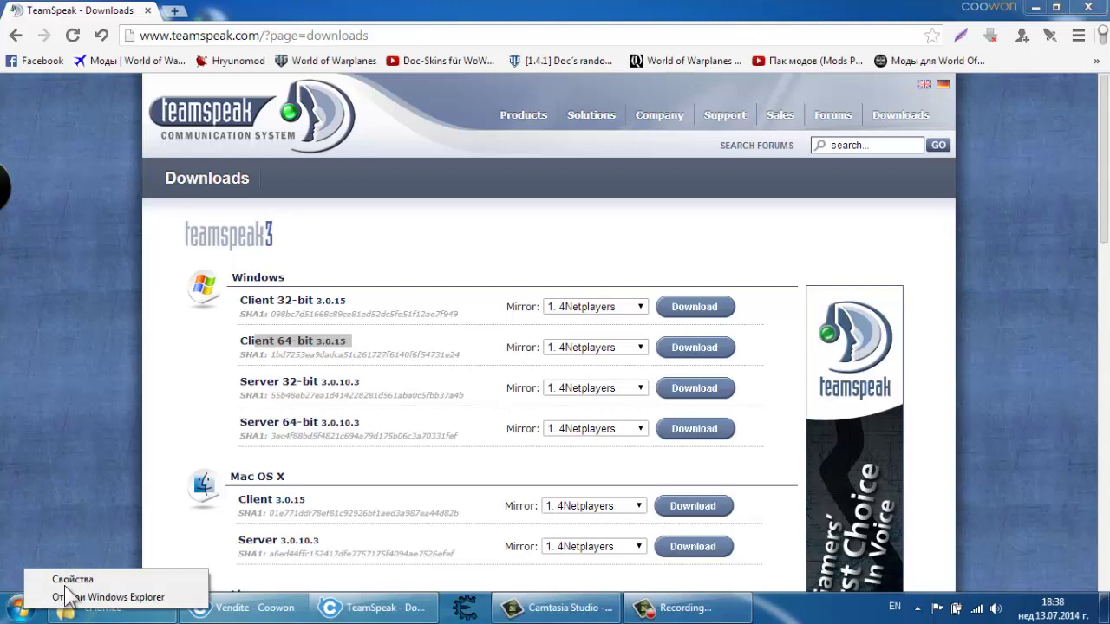
click(21, 609)
right_click(236, 394)
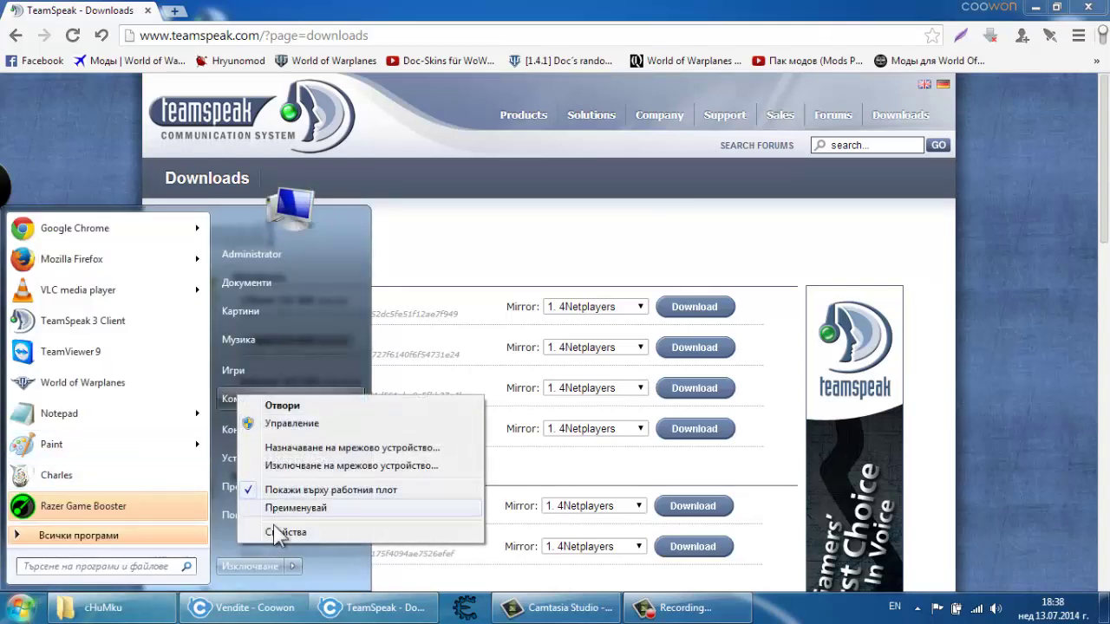
key(Escape)
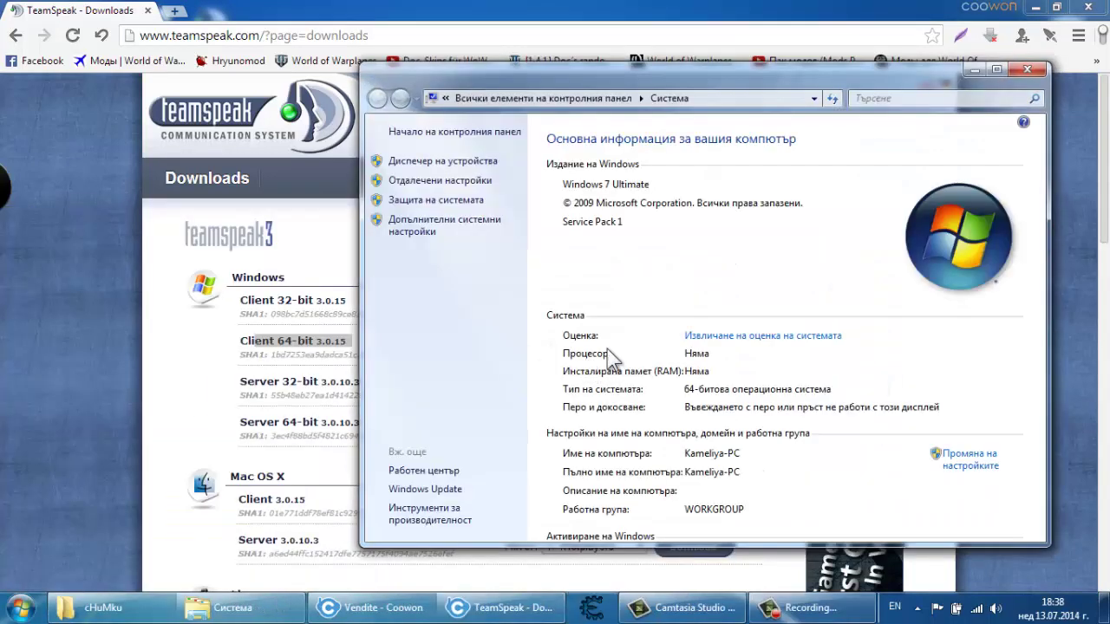
click(1025, 70)
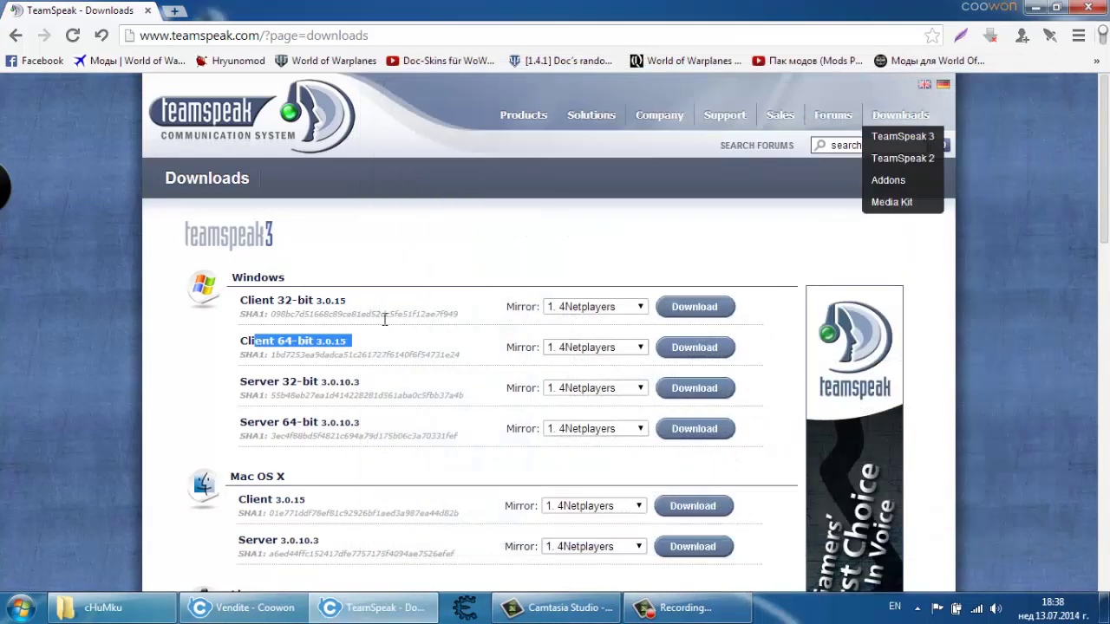
- Look at the Windows Client 32-bit entry and dismiss the Windows colour scheme prompt
click(264, 300)
drag(250, 300, 288, 300)
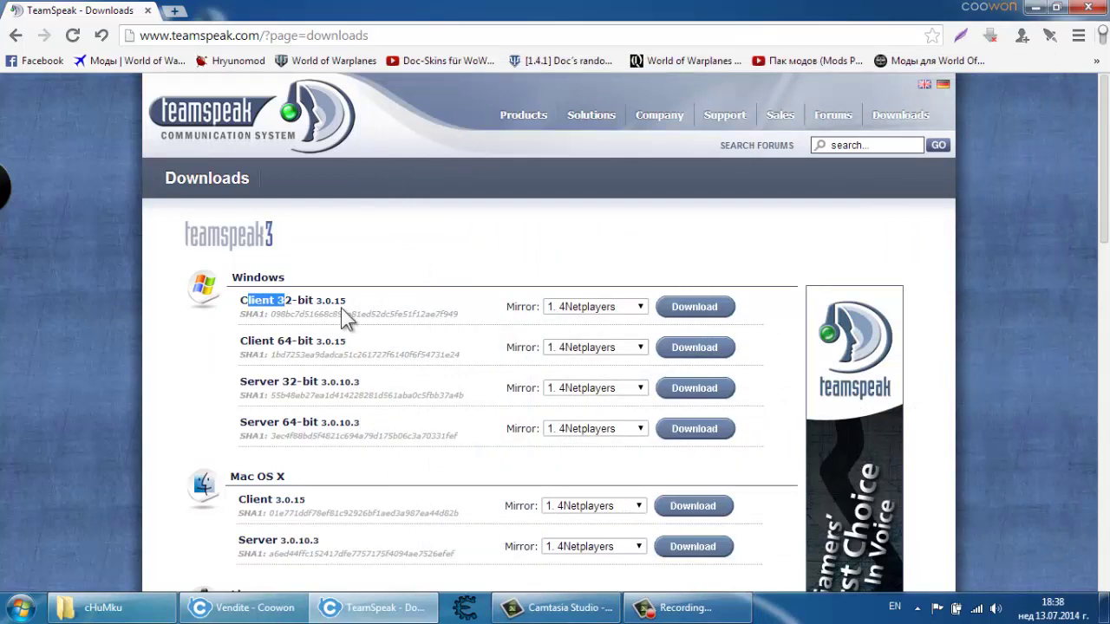
click(277, 301)
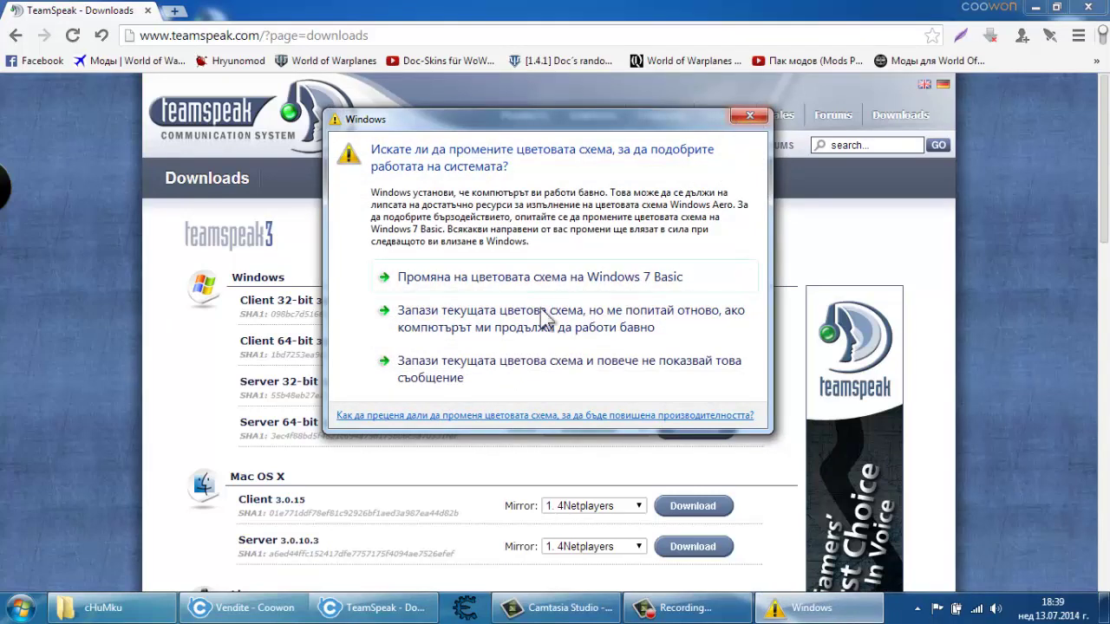
click(747, 119)
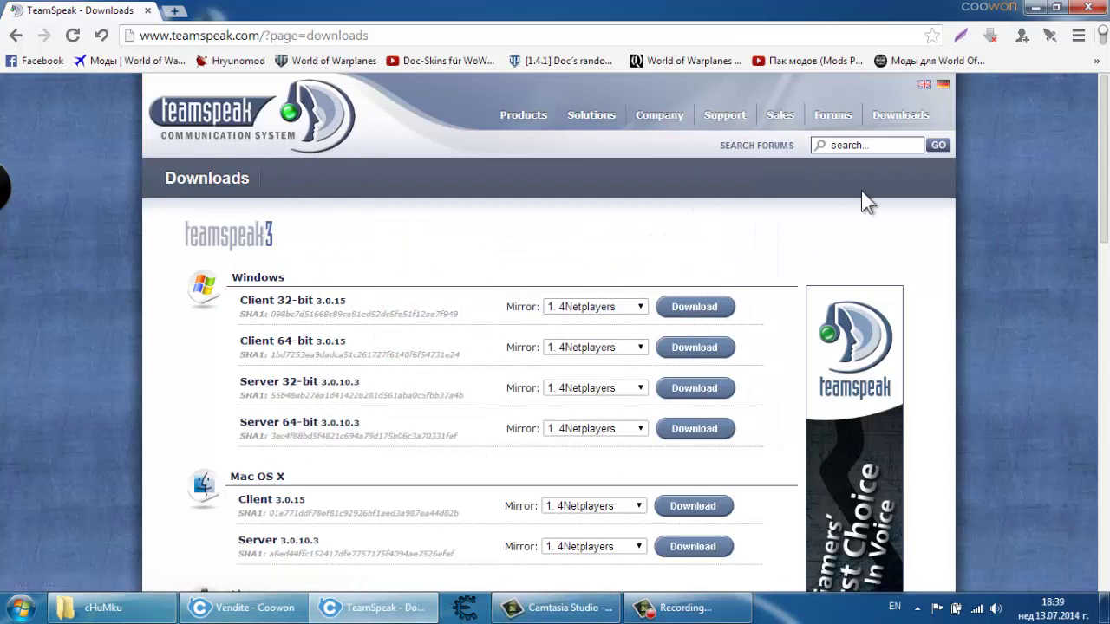
- Request the Windows Client 64-bit 3.0.15 download from the 4Netplayers mirror and accept the license agreement
click(669, 353)
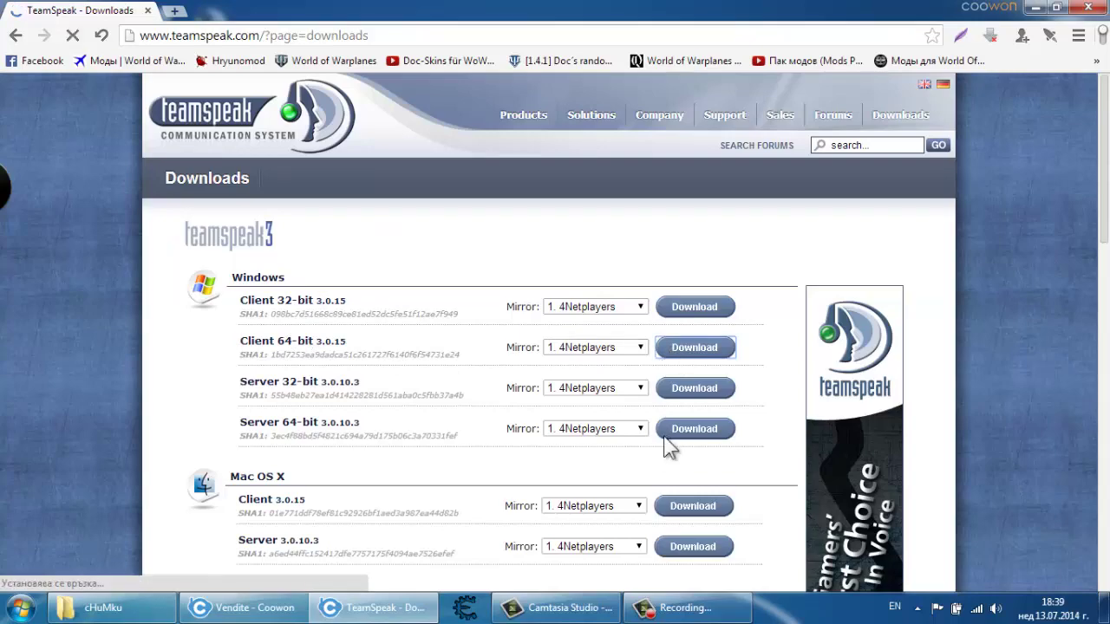
scroll(366, 403, down, 20)
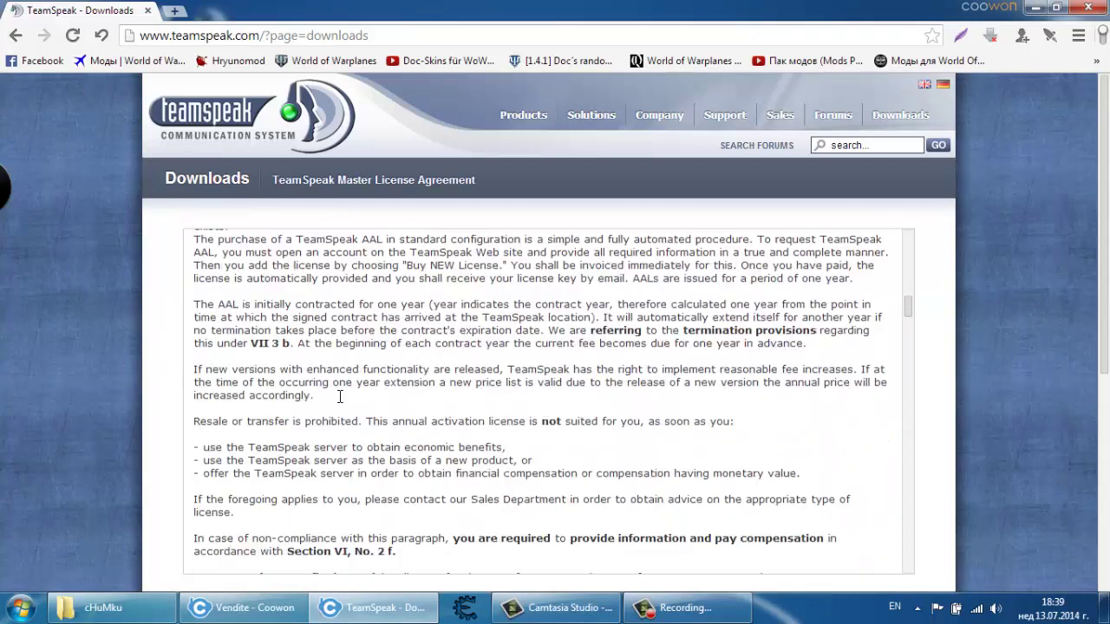
scroll(533, 394, down, 15)
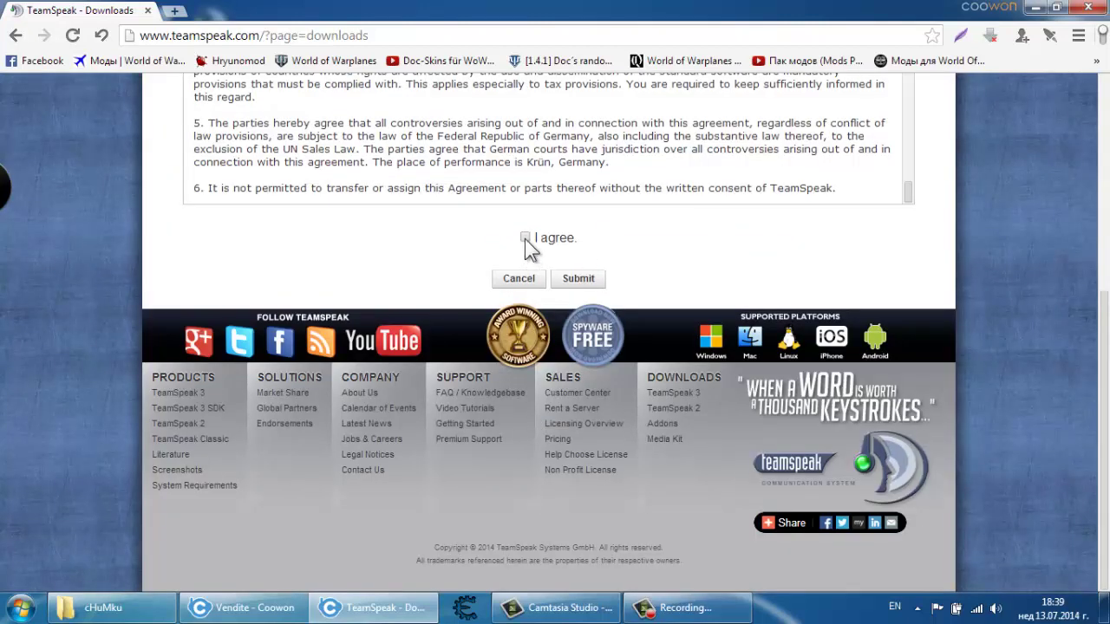
click(525, 240)
click(578, 279)
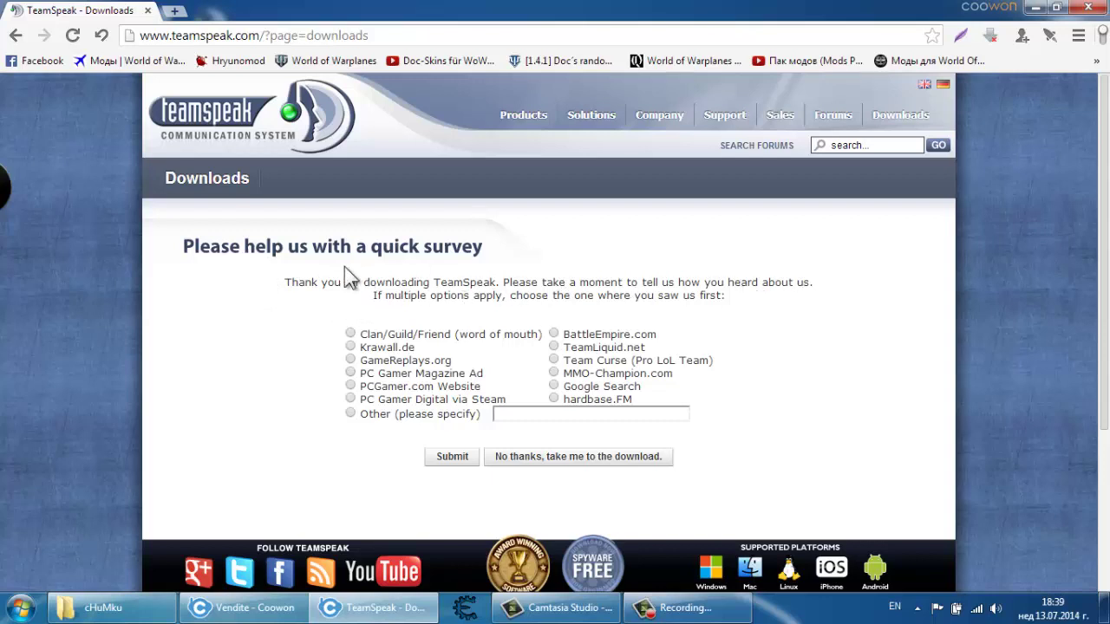
- Submit the survey with Google Search, download TeamSpeak3-Client-win64-3.0.15.exe through the direct link and minimize the browser
click(554, 387)
click(450, 462)
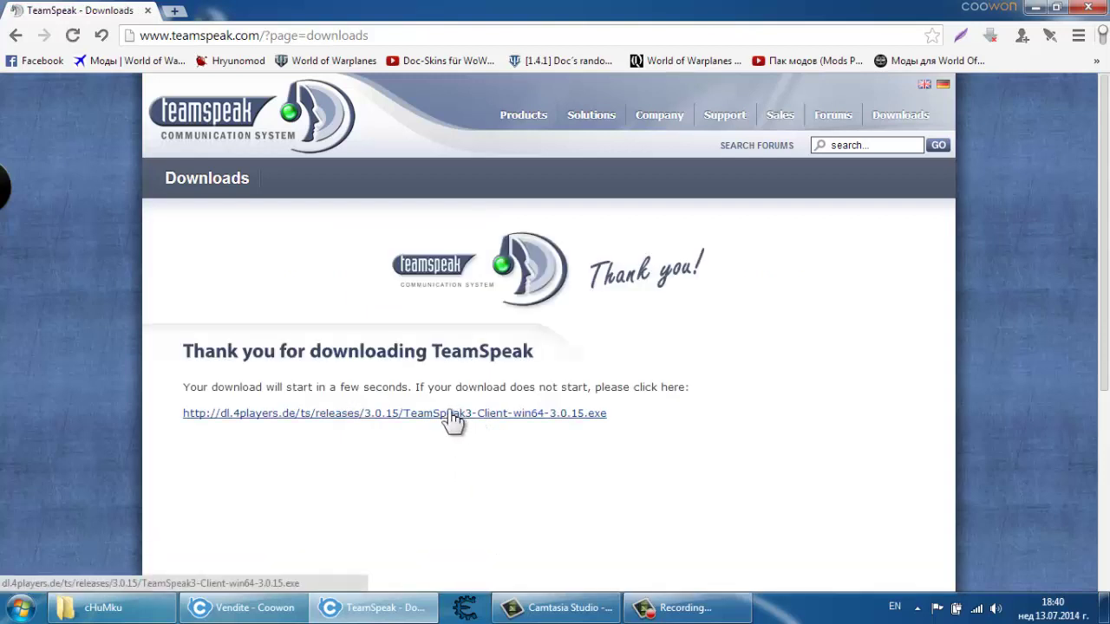
click(450, 414)
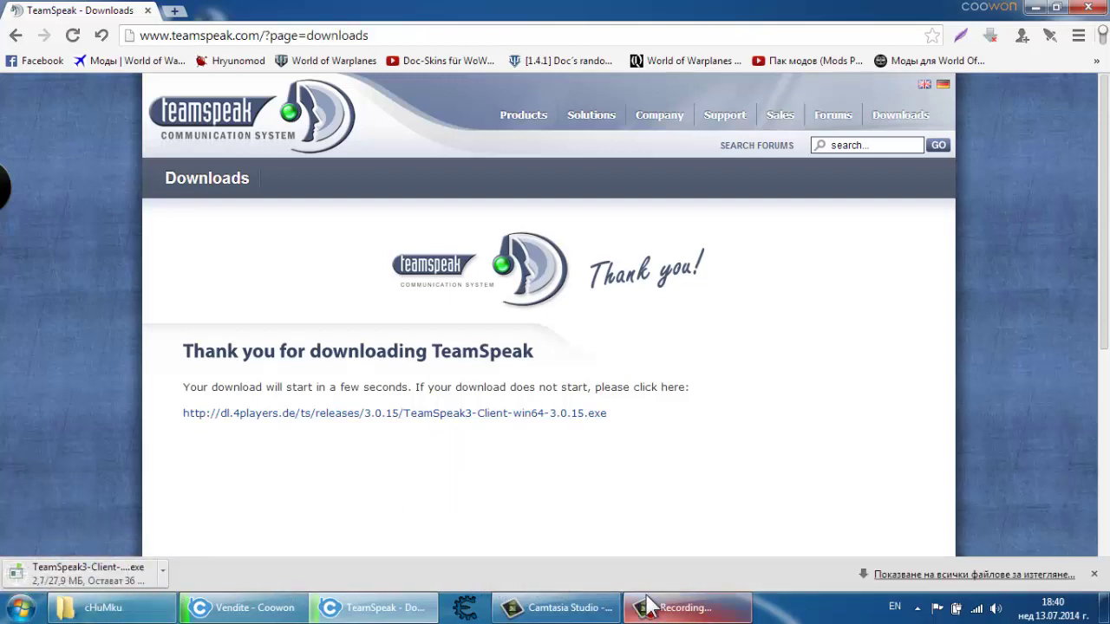
click(1037, 8)
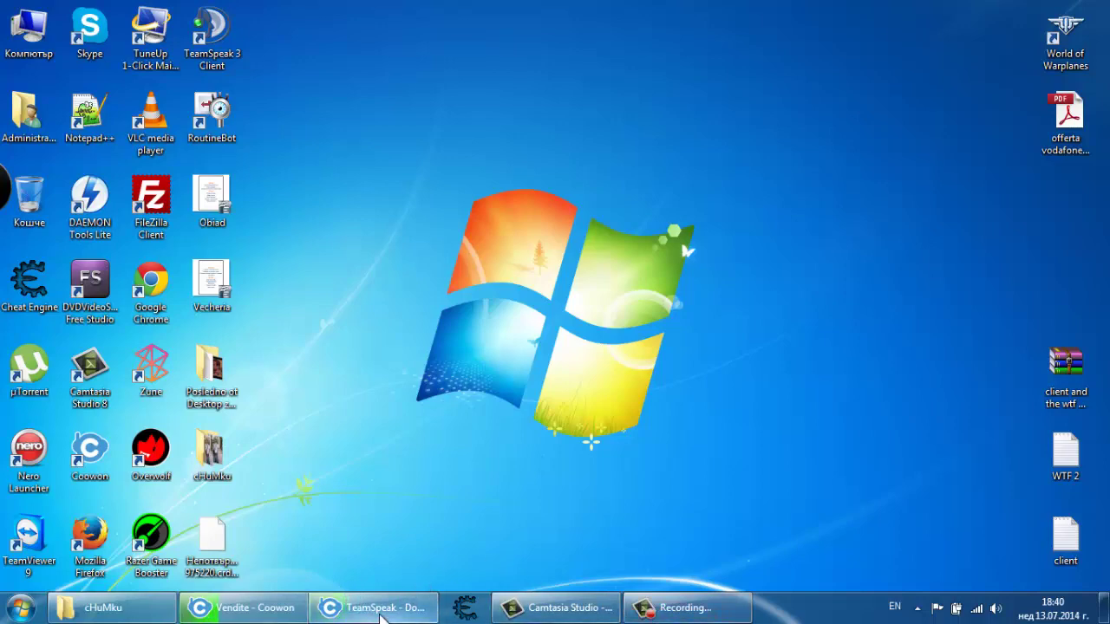
- Check the download progress of TeamSpeak3-Client-win64-3.0.15.exe in the browser's full downloads list and minimize the browser
mouse_move(353, 614)
click(344, 509)
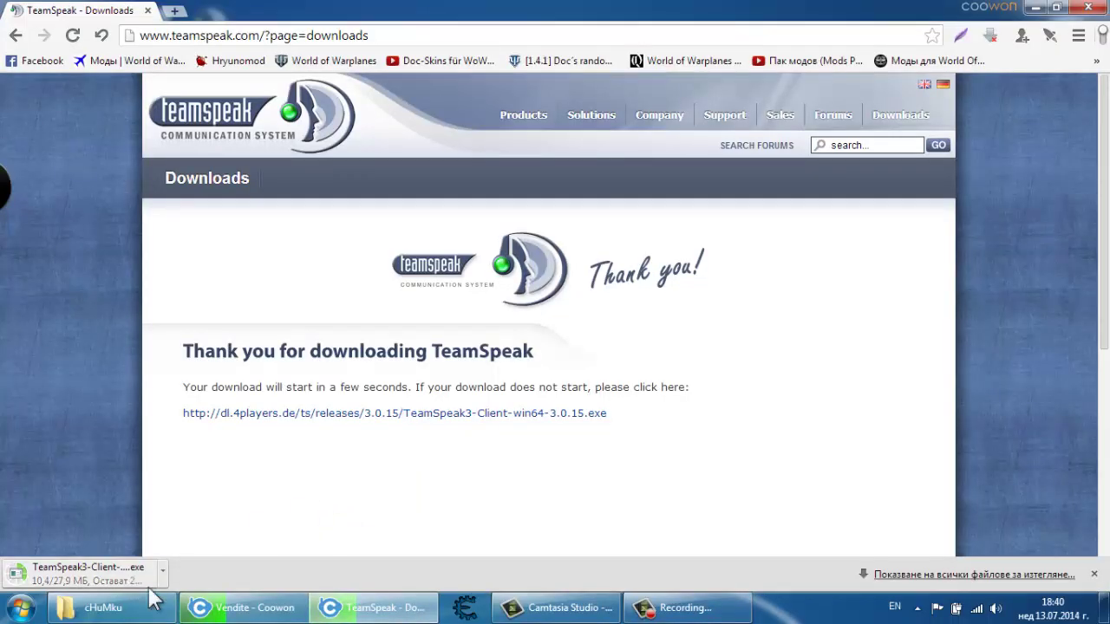
click(915, 574)
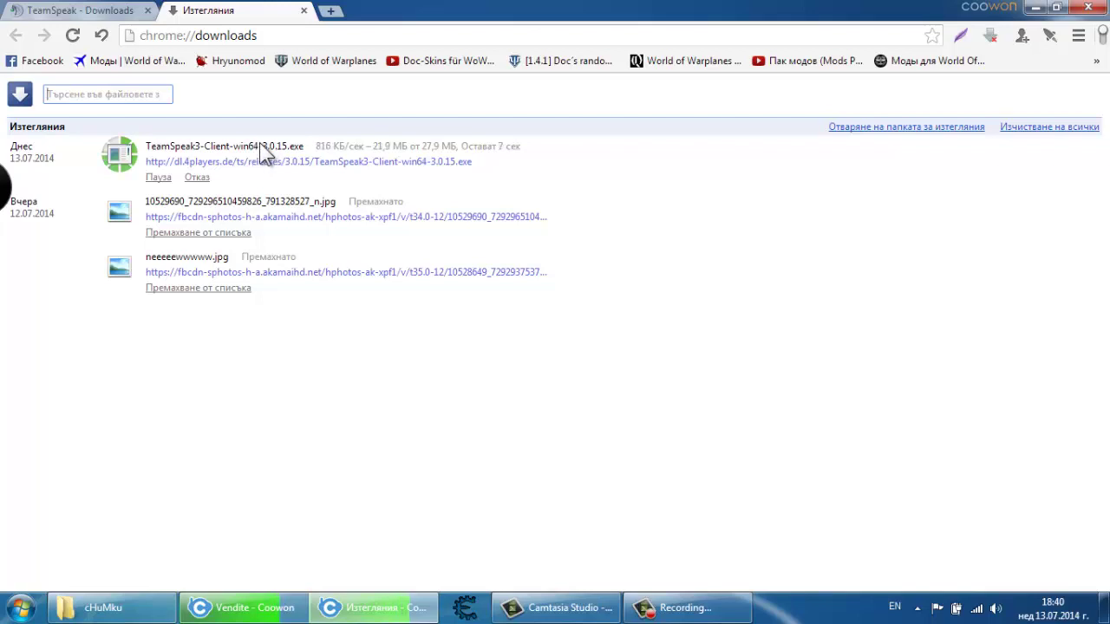
click(1033, 9)
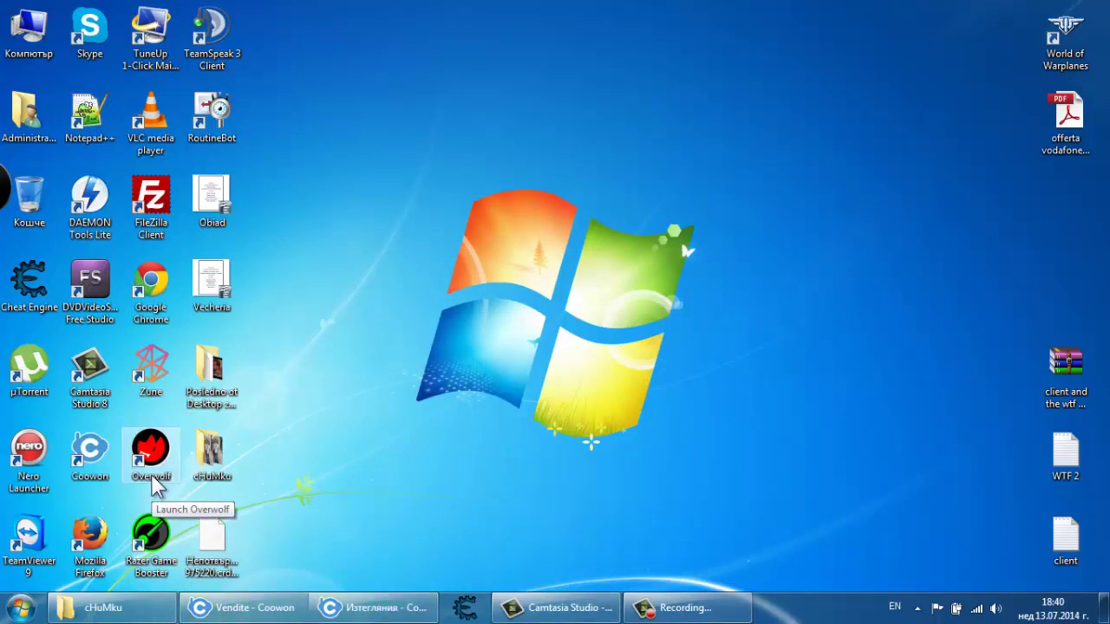
- Open Overwolf's Video Recorder and bring up its My Videos library
mouse_move(26, 186)
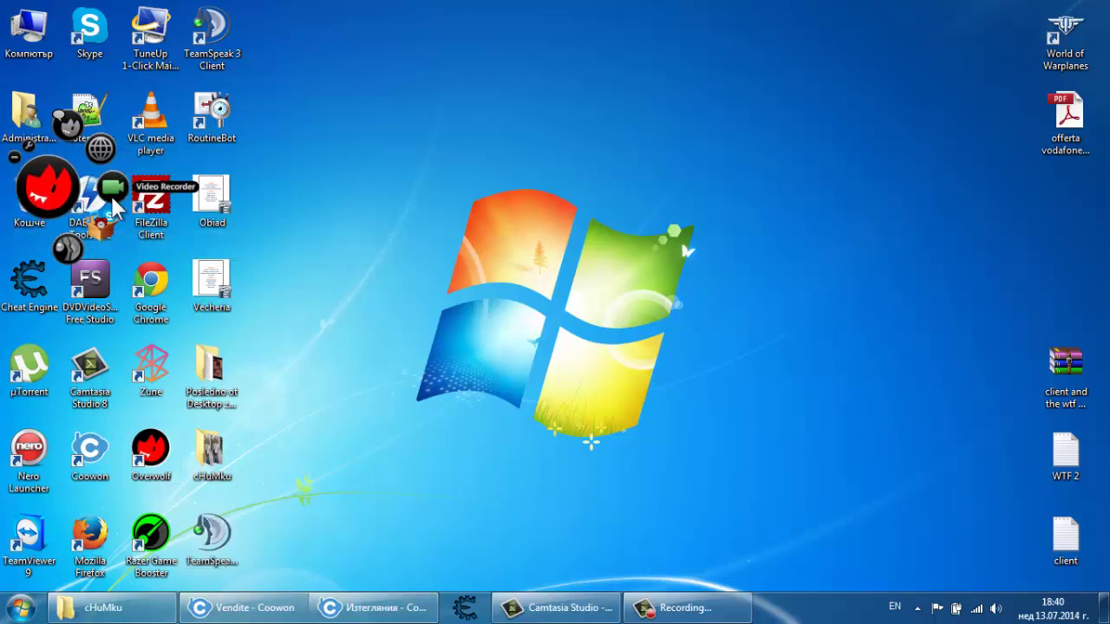
click(118, 198)
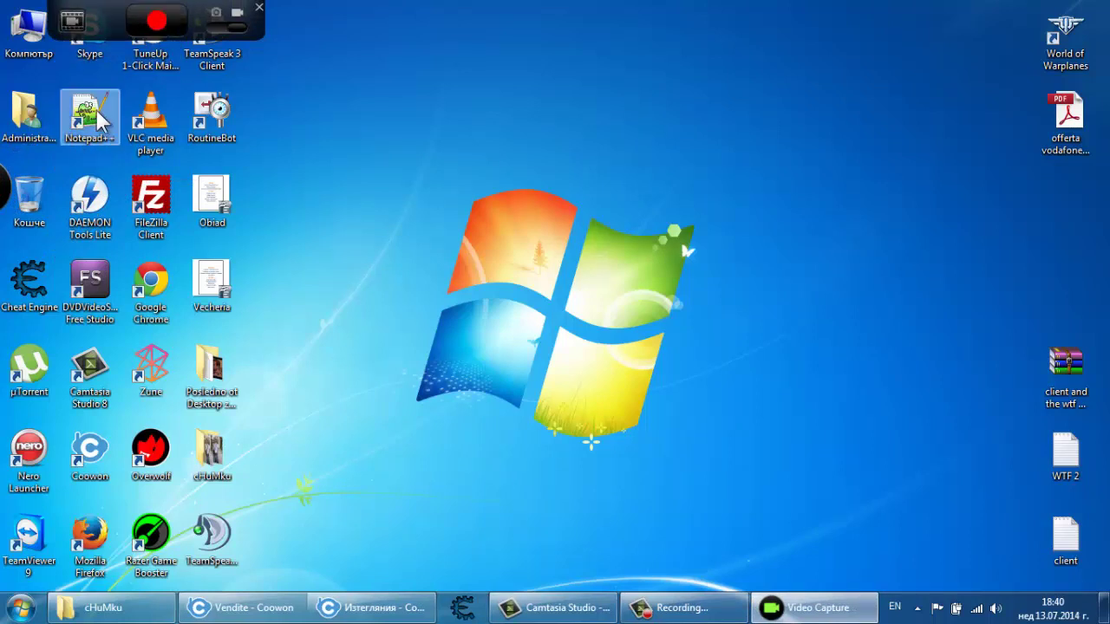
click(72, 21)
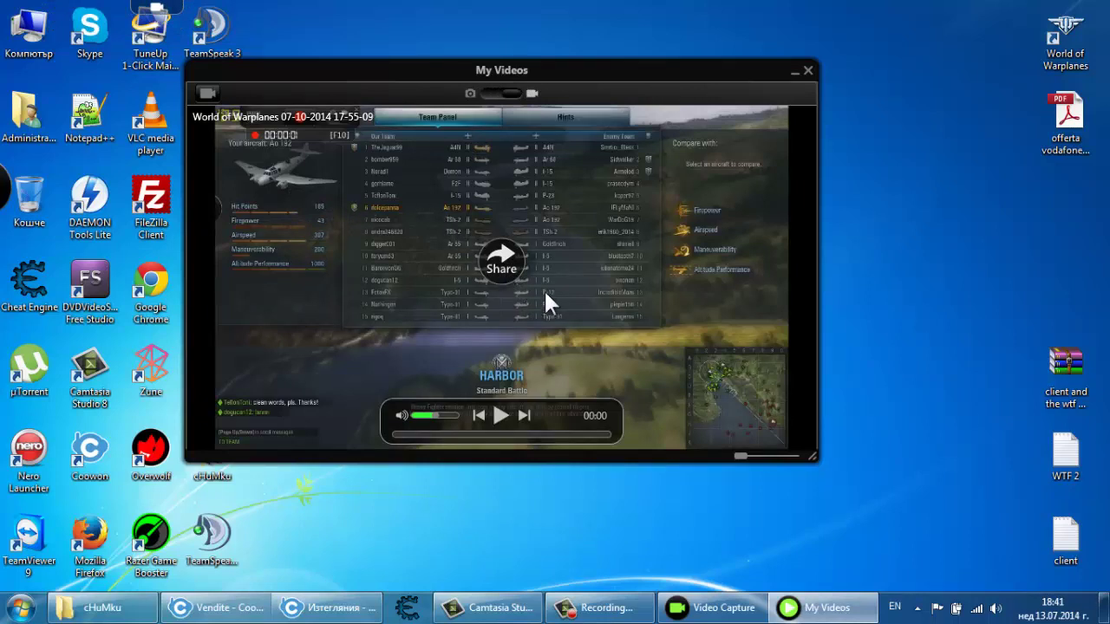
- Look at the sharing options for the World of Warplanes recording, and close the video library and the recorder
click(503, 260)
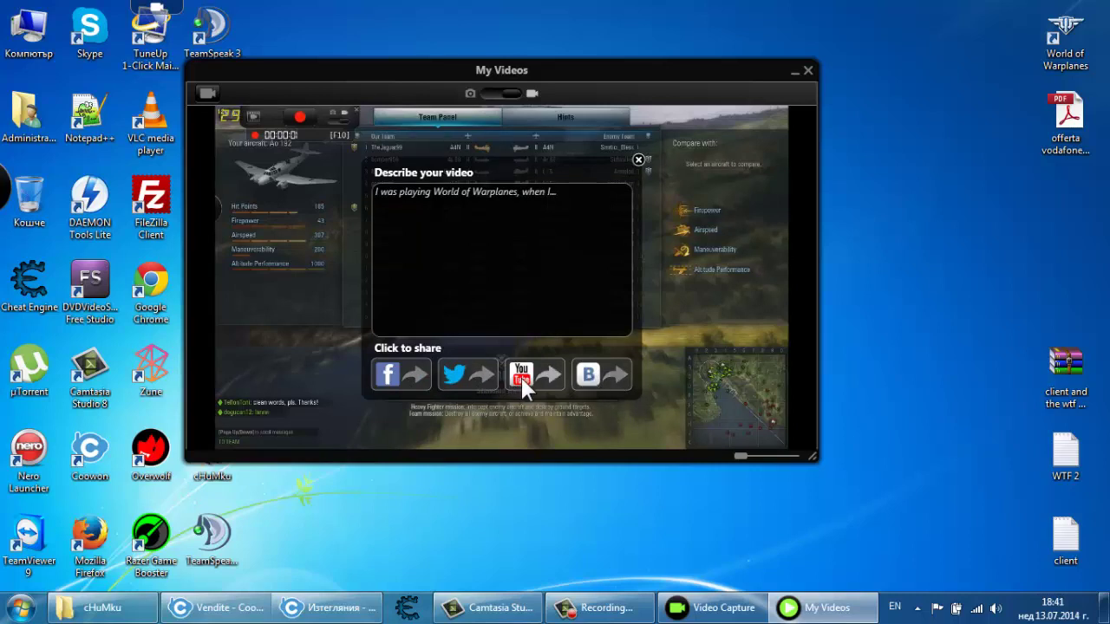
click(575, 192)
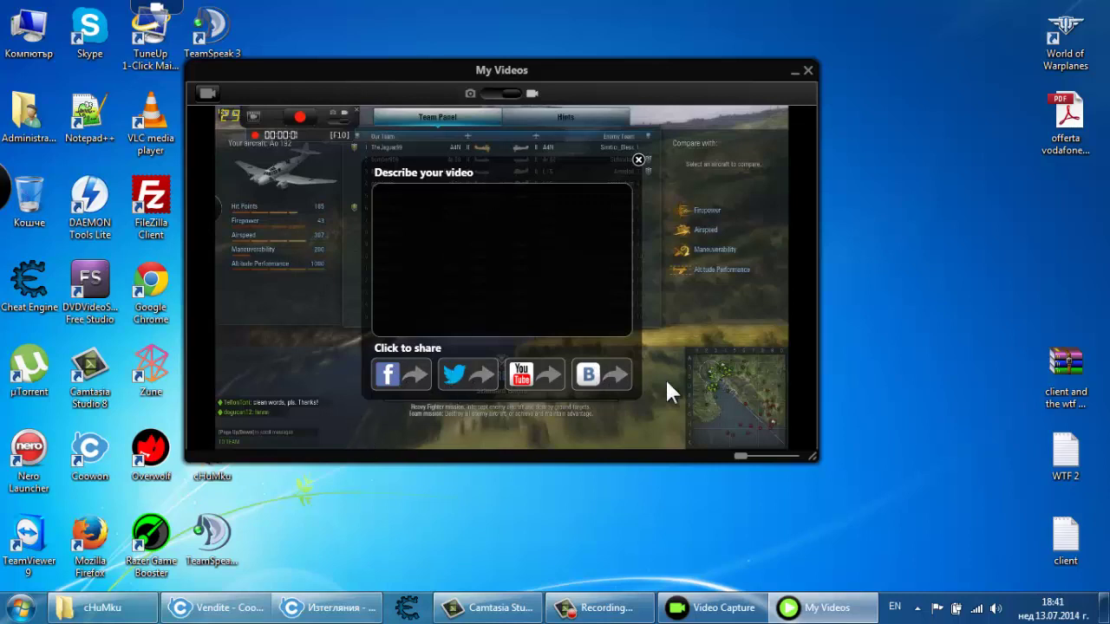
click(638, 160)
click(808, 70)
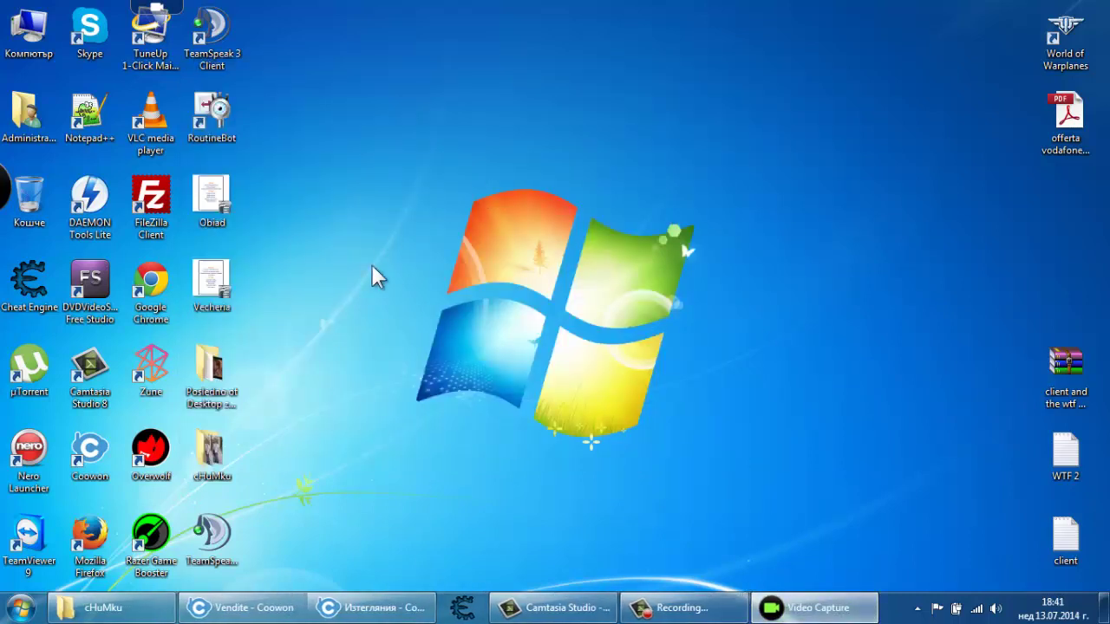
mouse_move(130, 8)
click(258, 8)
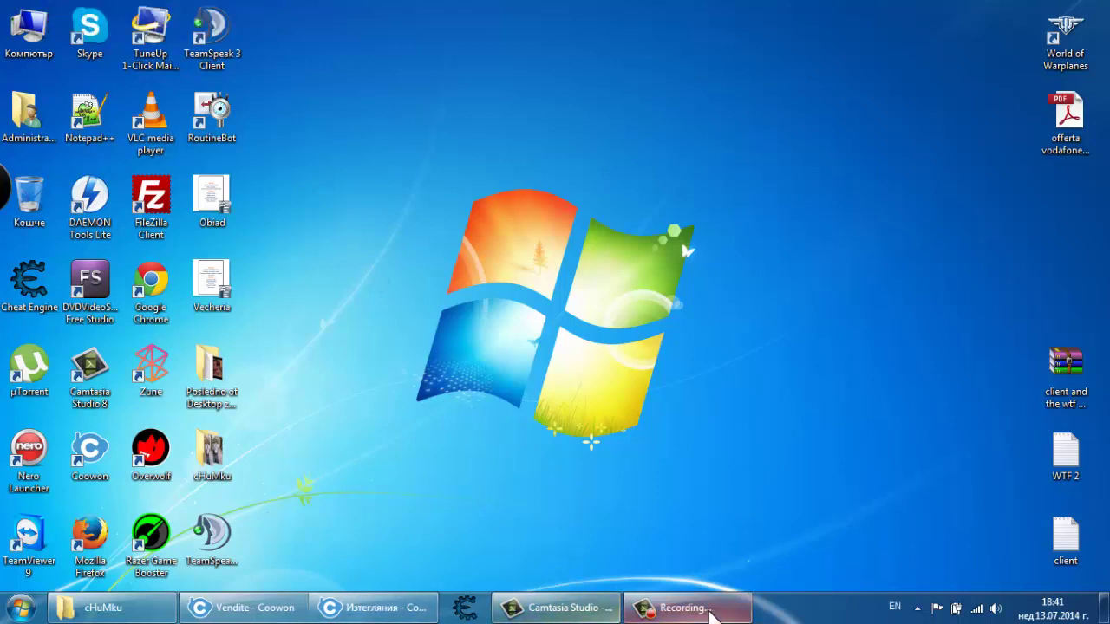
- Launch the downloaded TeamSpeak3-Client-win64-3.0.15.exe installer and continue to the choice of users
click(390, 609)
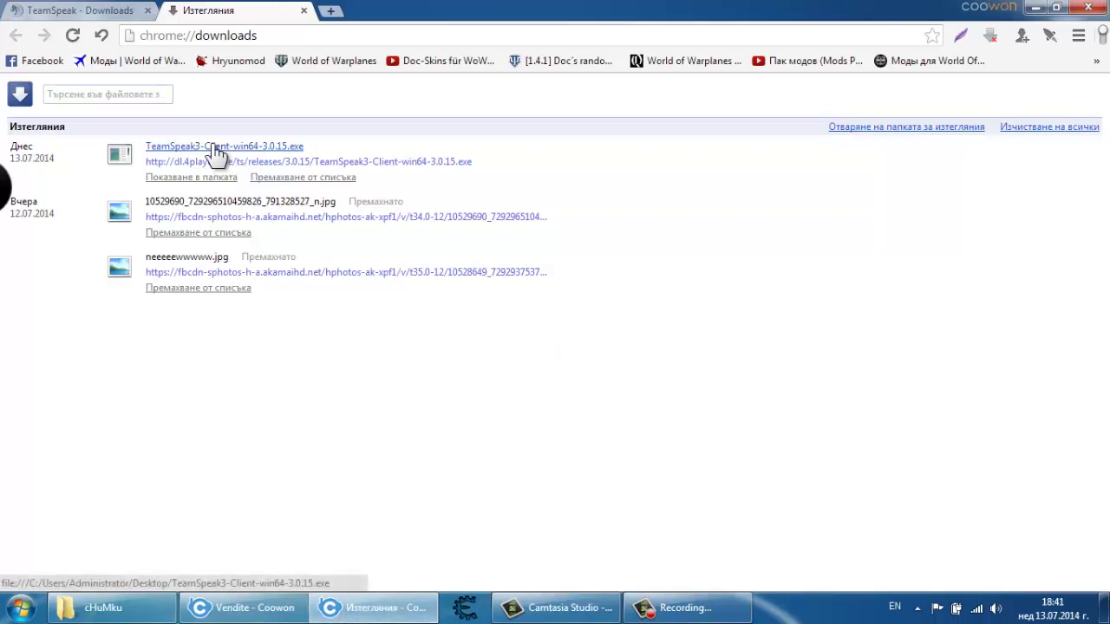
click(359, 615)
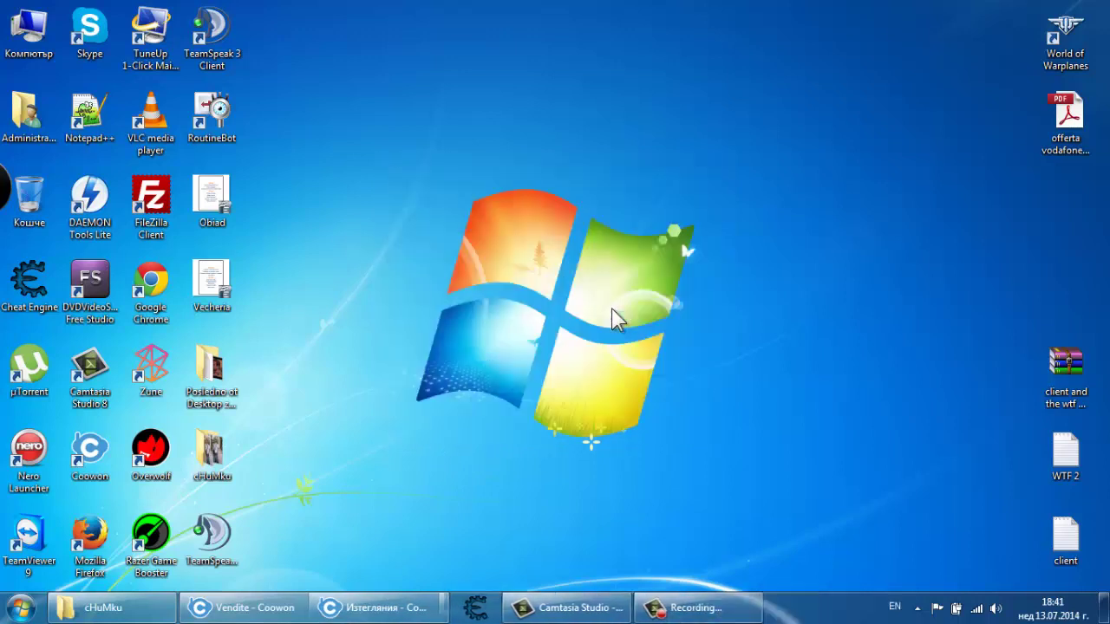
click(615, 311)
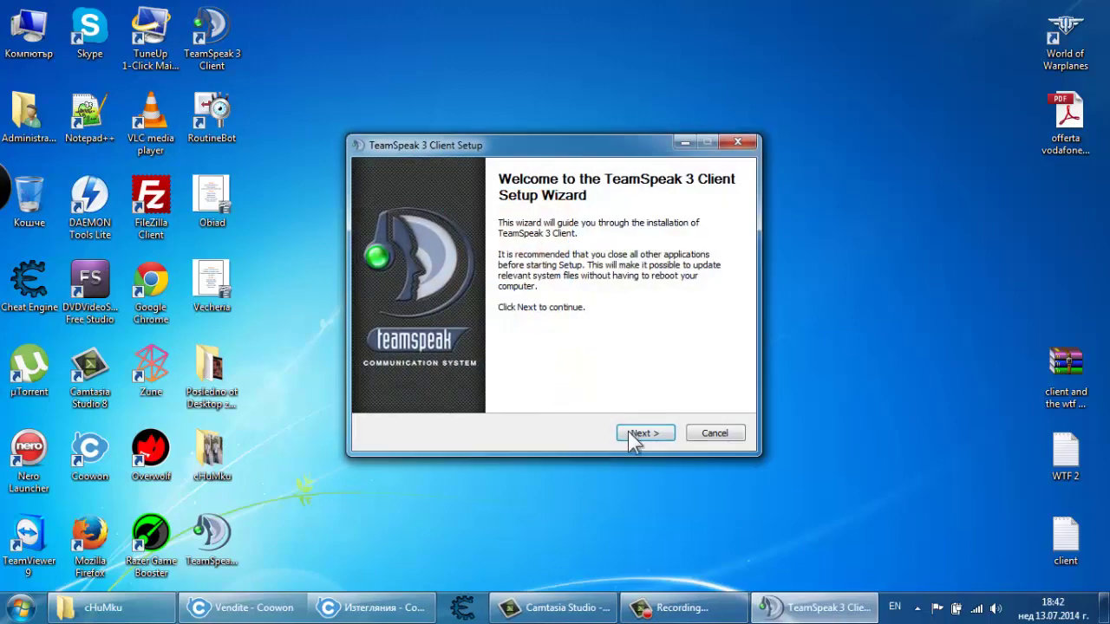
click(630, 432)
click(631, 433)
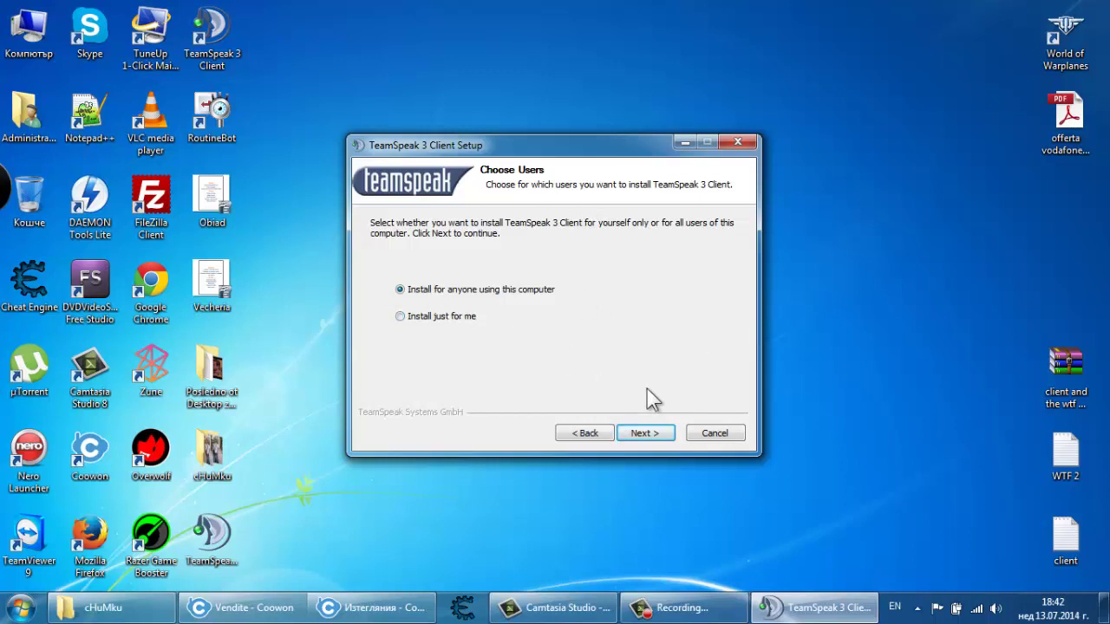
- Accept installation for anyone using this computer, the default C:\Program Files\TeamSpeak 3 Client folder and saving the configuration in user own files
click(654, 435)
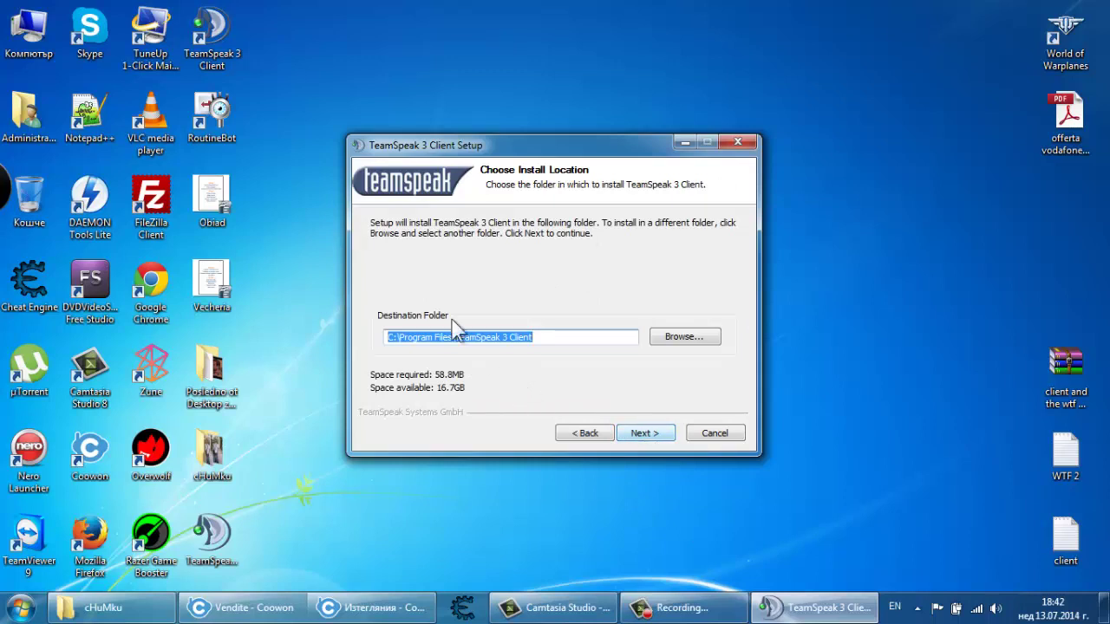
click(650, 434)
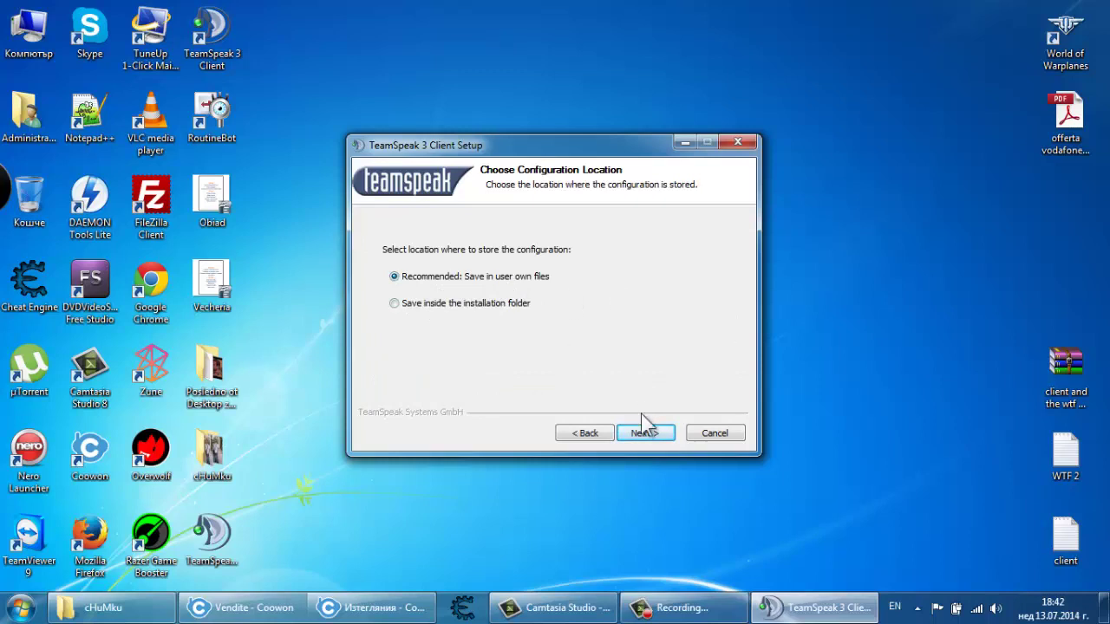
click(649, 436)
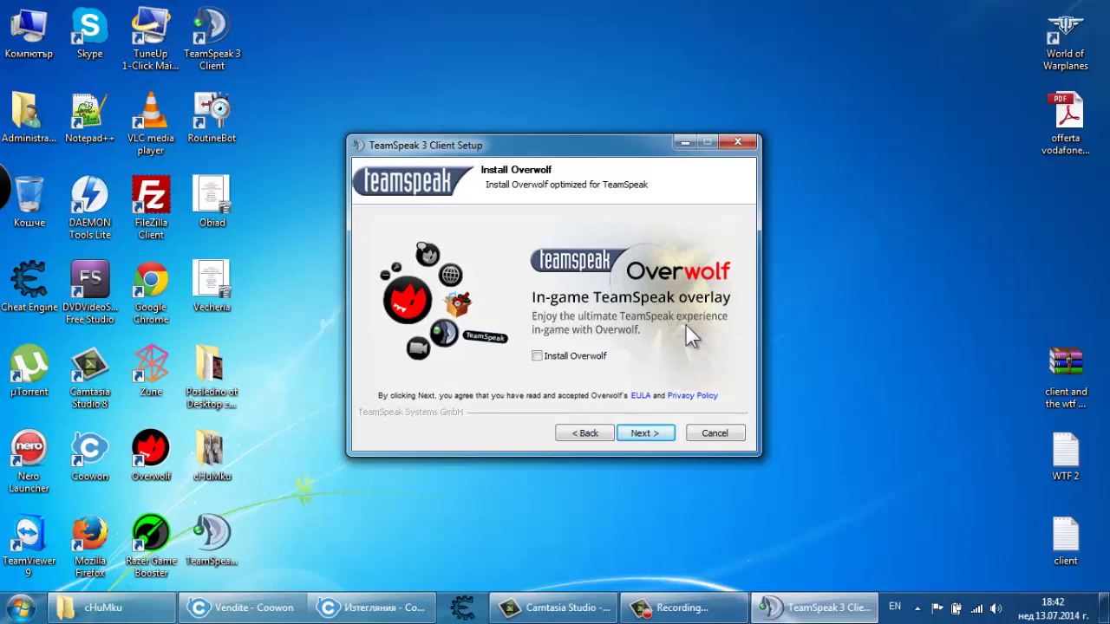
- Toggle the Install Overwolf option and quit the TeamSpeak 3 Client setup
click(538, 356)
click(718, 435)
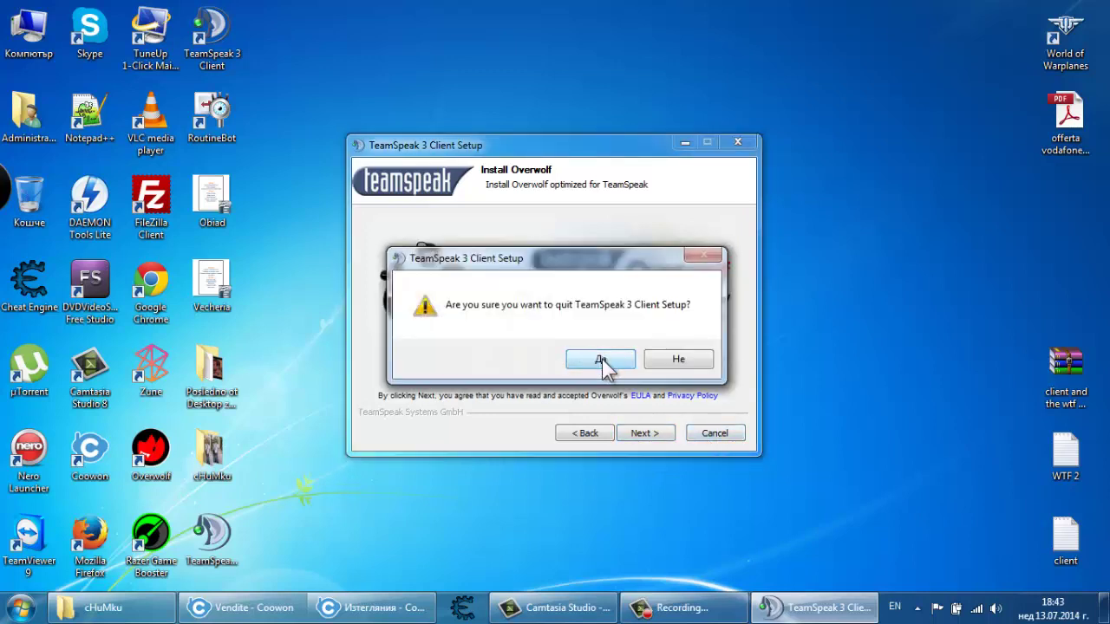
click(601, 359)
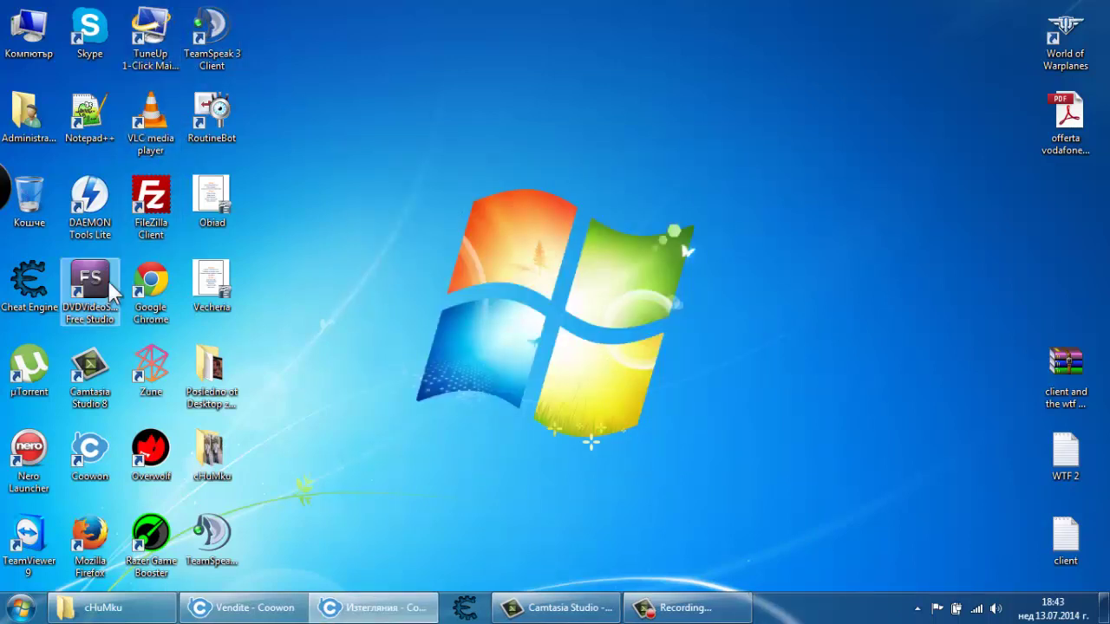
- Rearrange the desktop shortcuts so TeamSpeak 3 Client sits directly below Zune and Overwolf directly below TeamSpeak 3 Client
drag(154, 451, 278, 30)
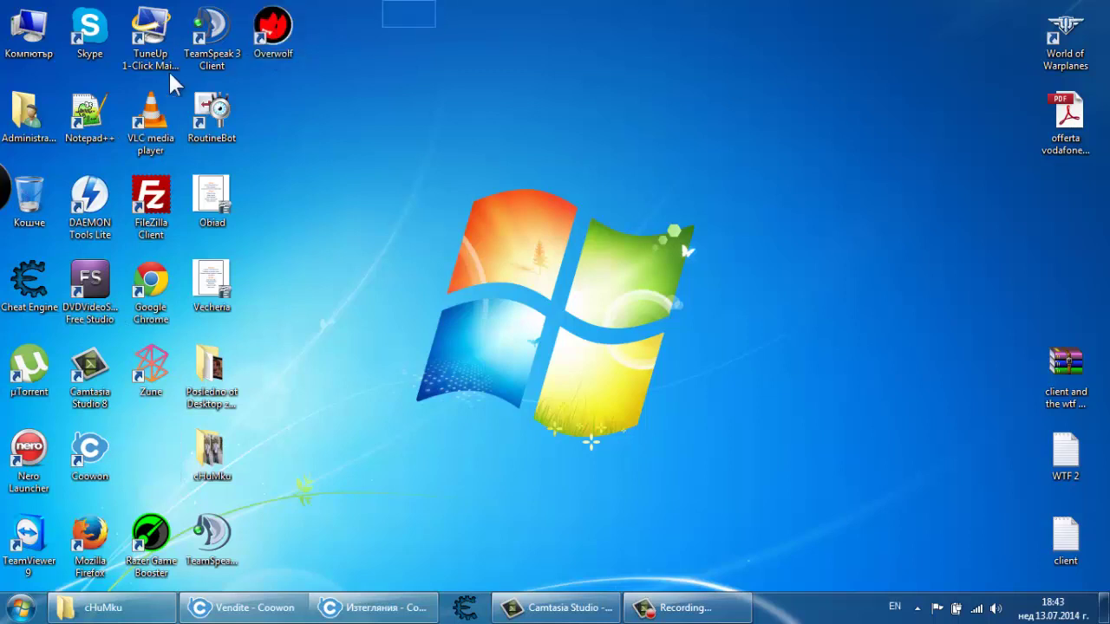
drag(173, 67, 304, 3)
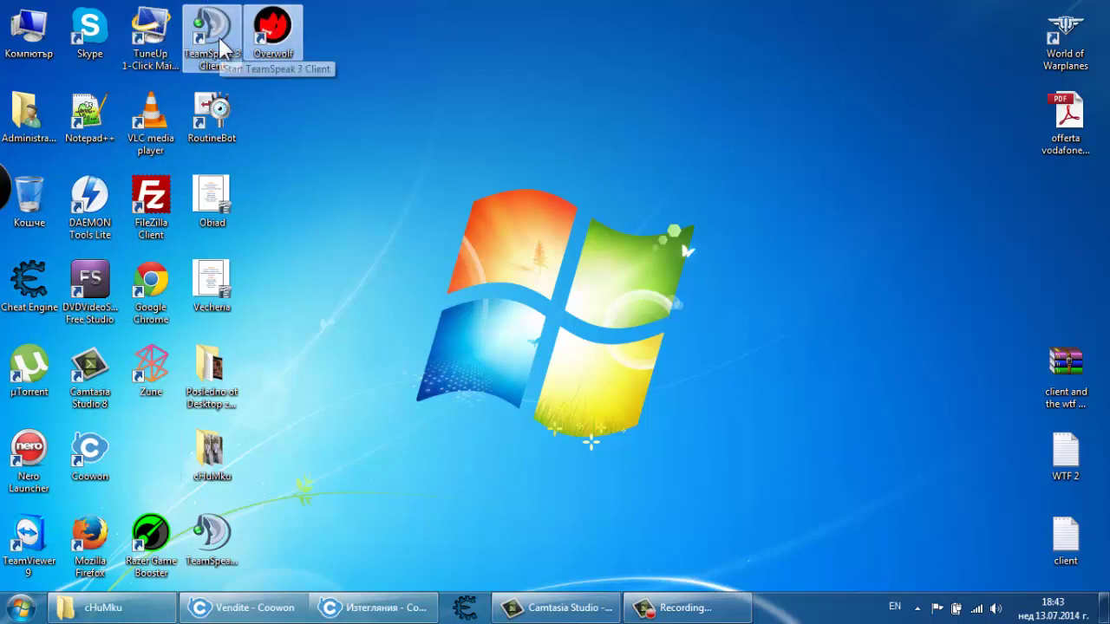
drag(221, 48, 380, 411)
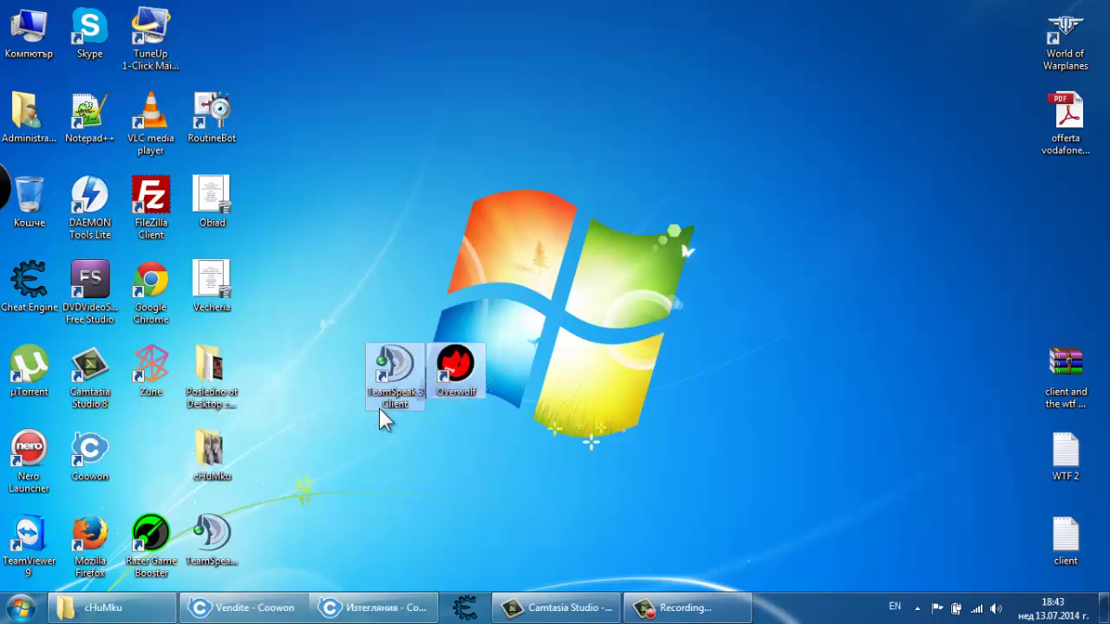
click(550, 471)
drag(394, 373, 151, 456)
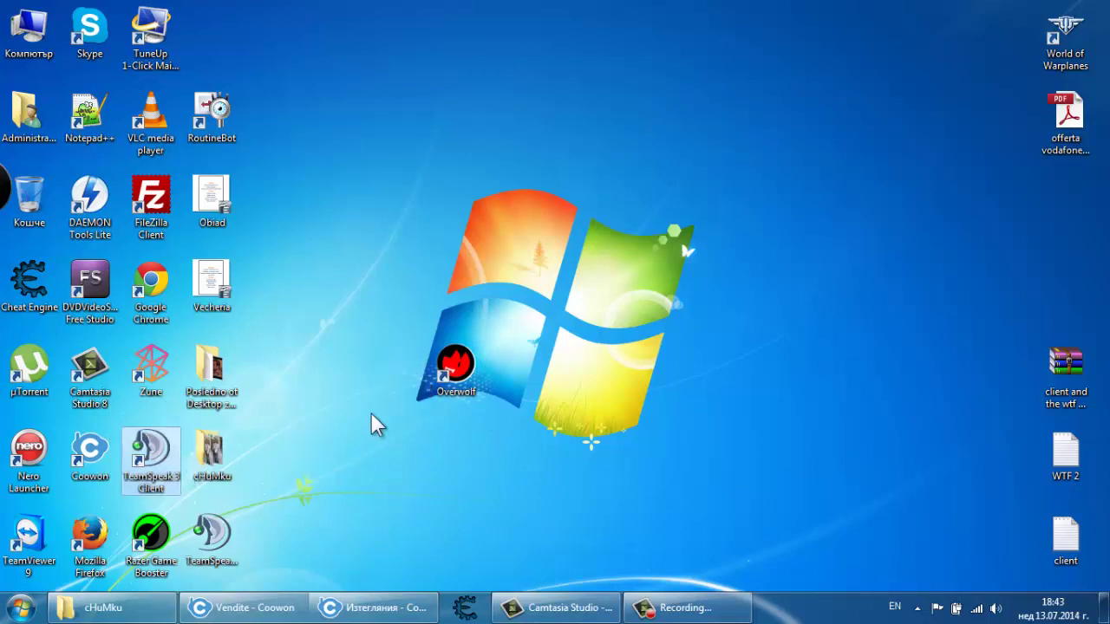
drag(455, 372, 162, 513)
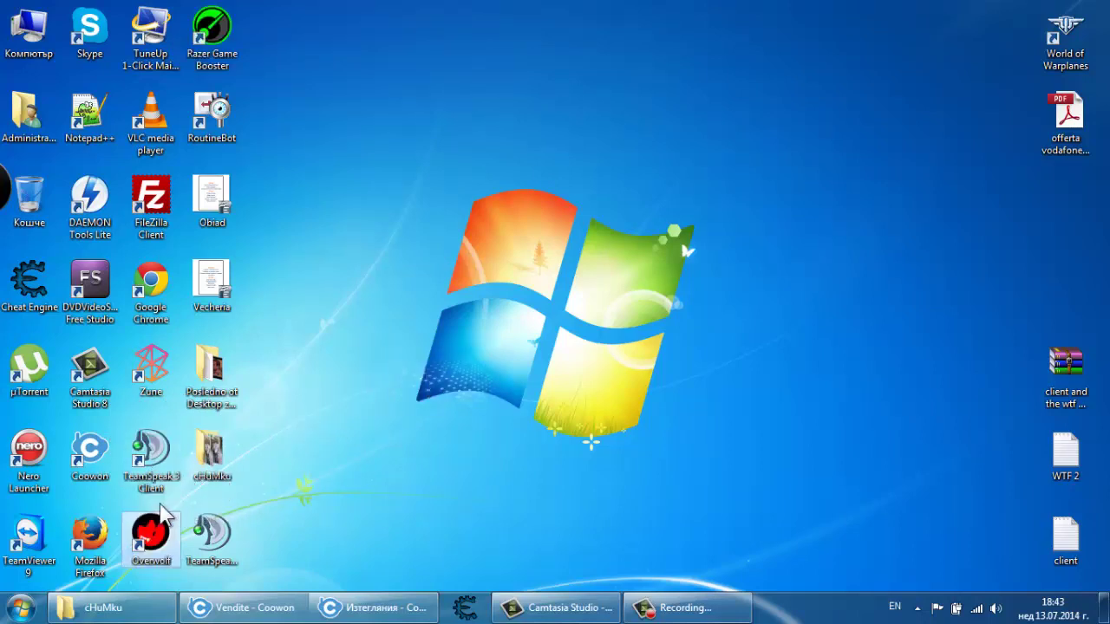
click(180, 455)
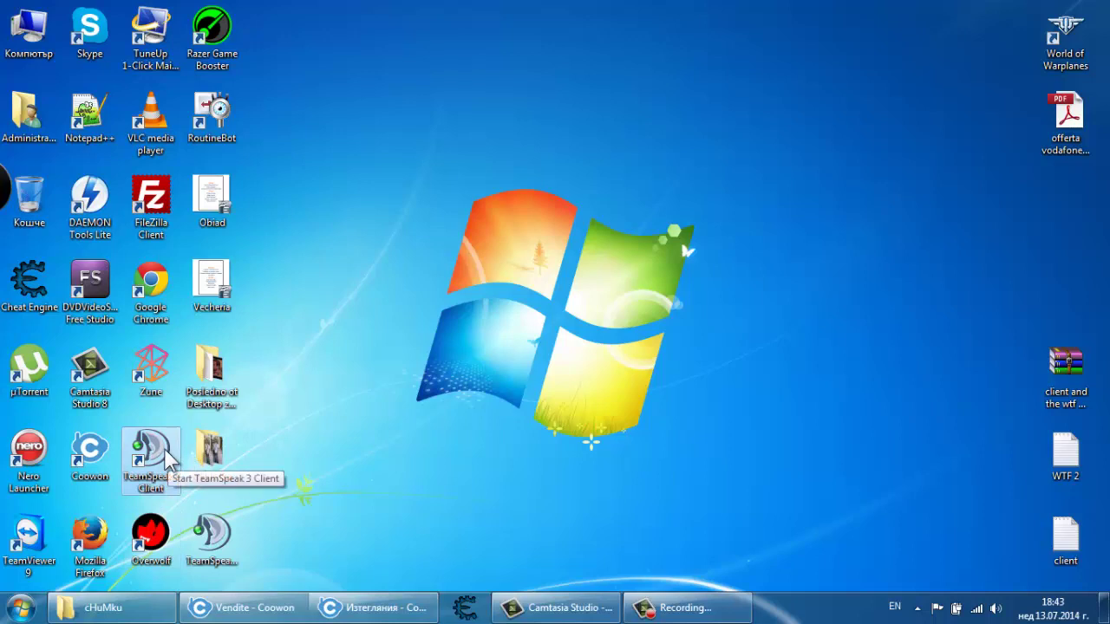
- Launch TeamSpeak 3 Client and open its server list
double_click(166, 460)
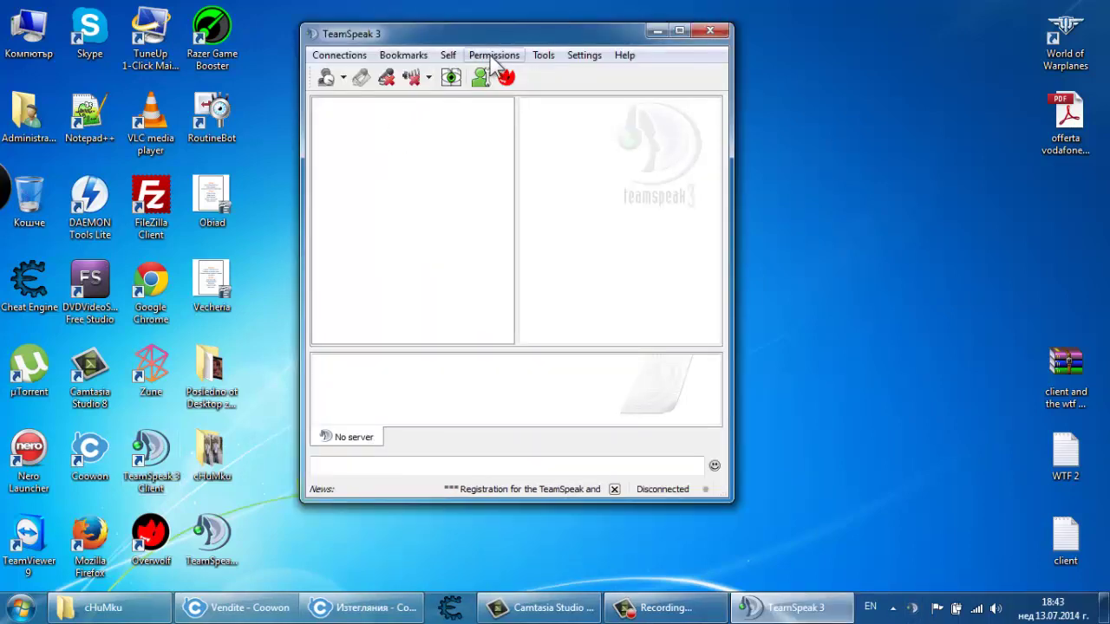
click(341, 56)
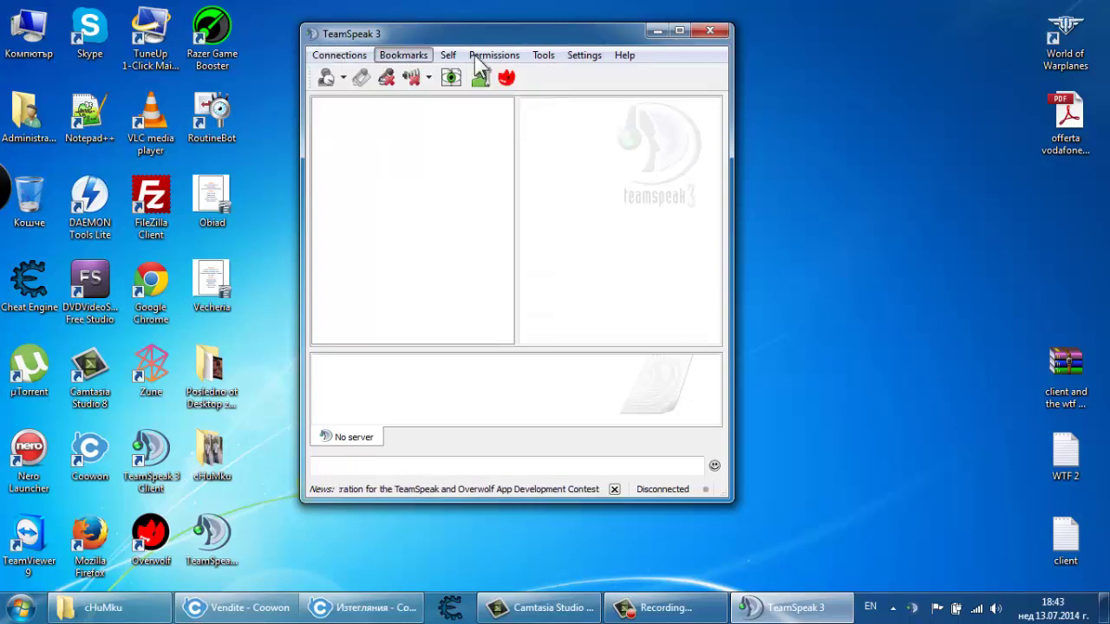
click(543, 54)
click(339, 55)
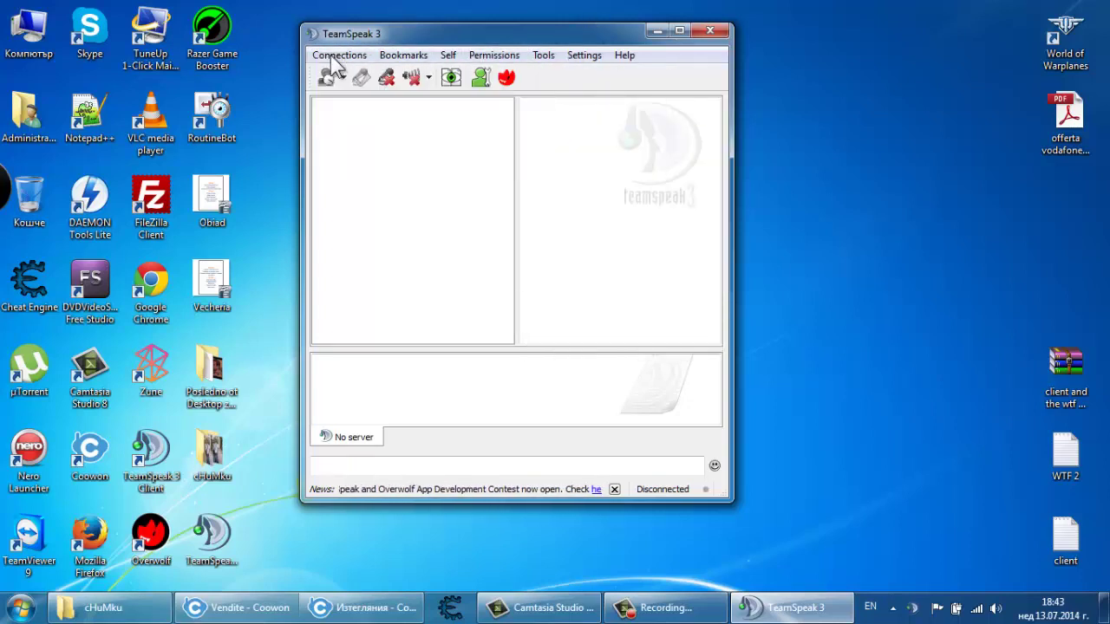
click(336, 55)
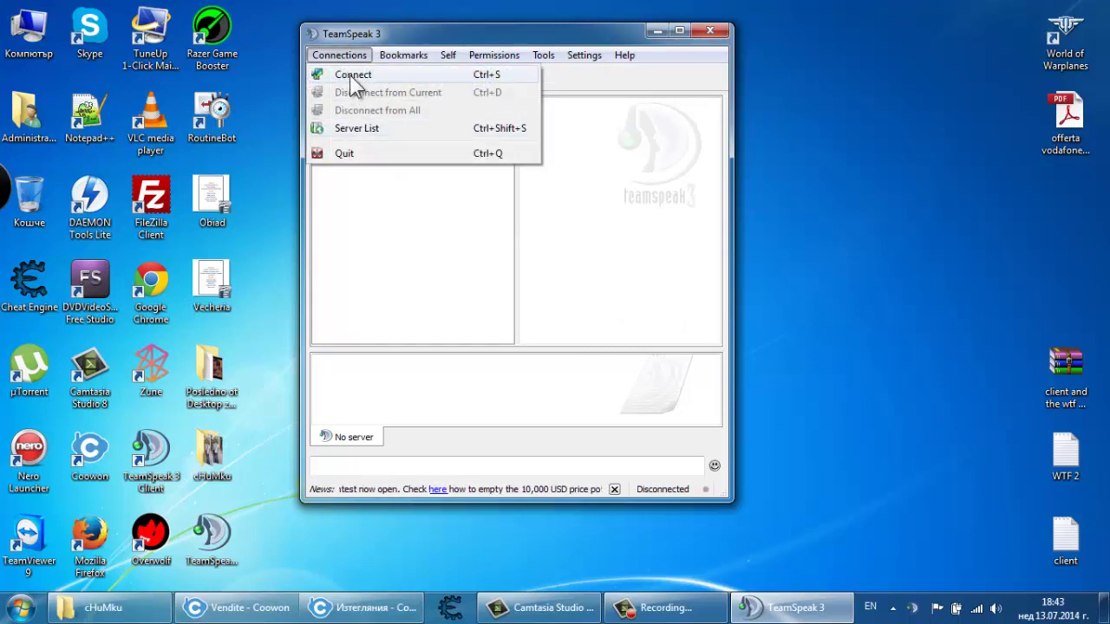
click(350, 127)
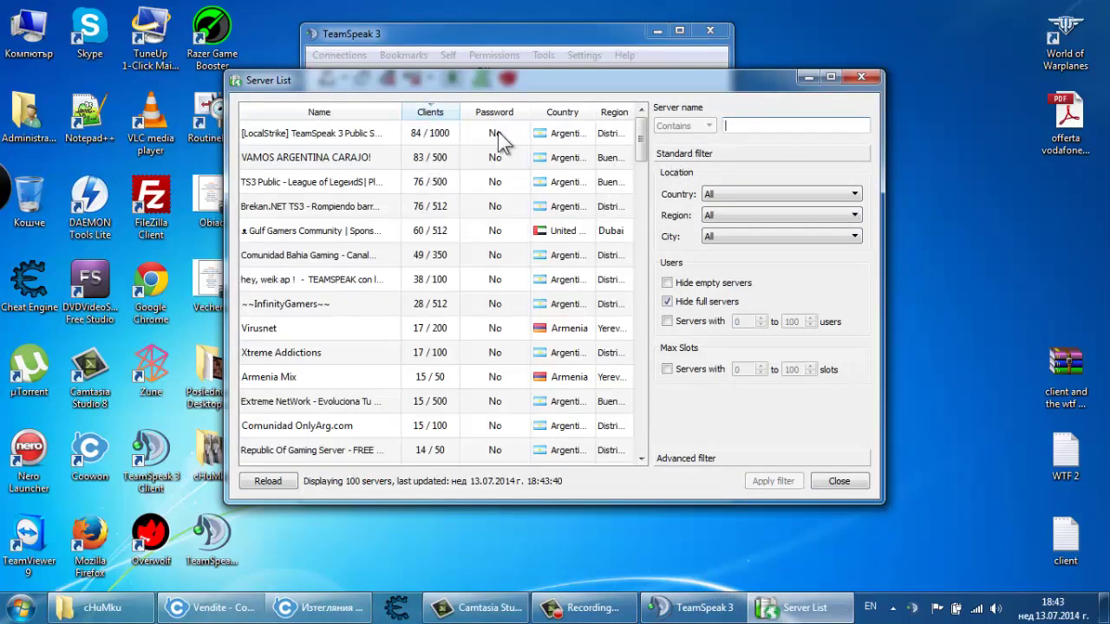
- Examine which servers in the list require a password, selecting entries such as Comunidad Bahia Gaming and Xtreme Addictions, and close the list
click(498, 131)
click(503, 256)
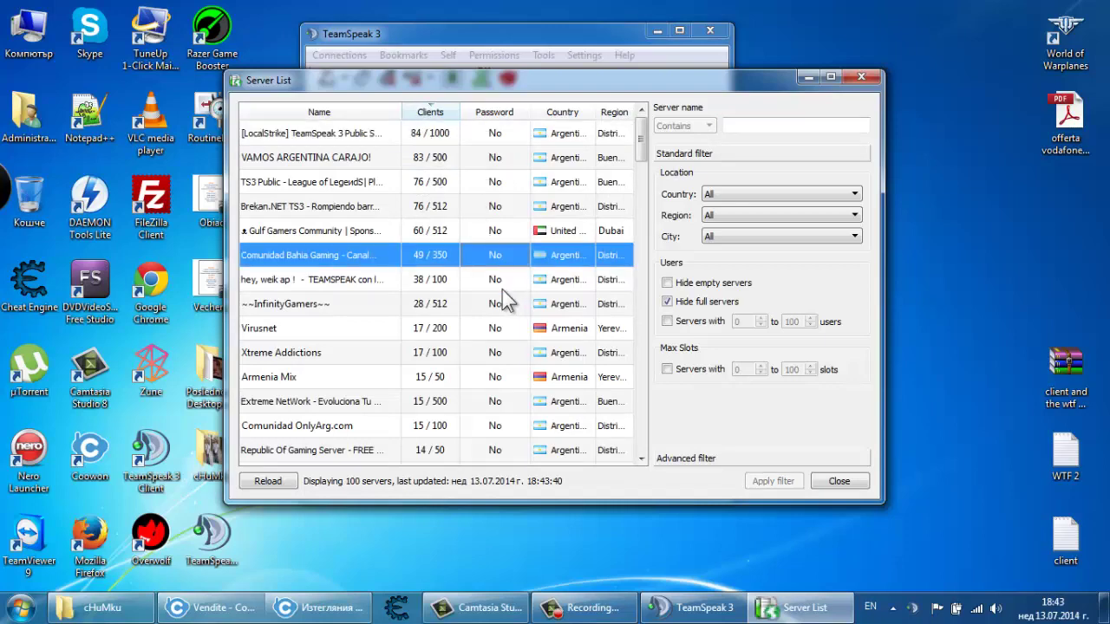
click(501, 279)
click(499, 354)
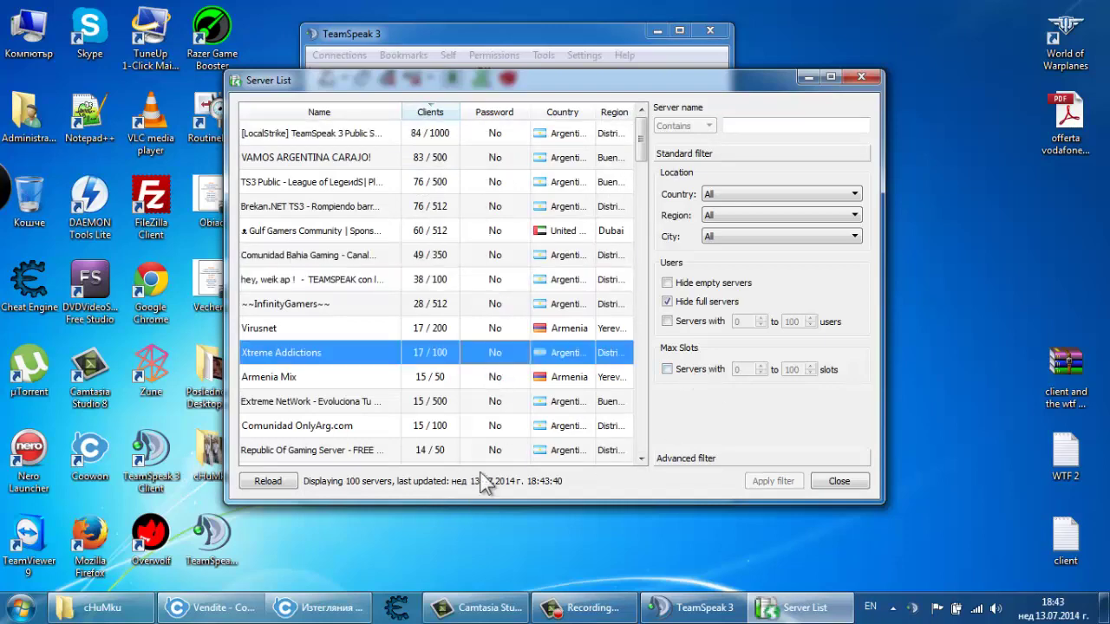
click(839, 481)
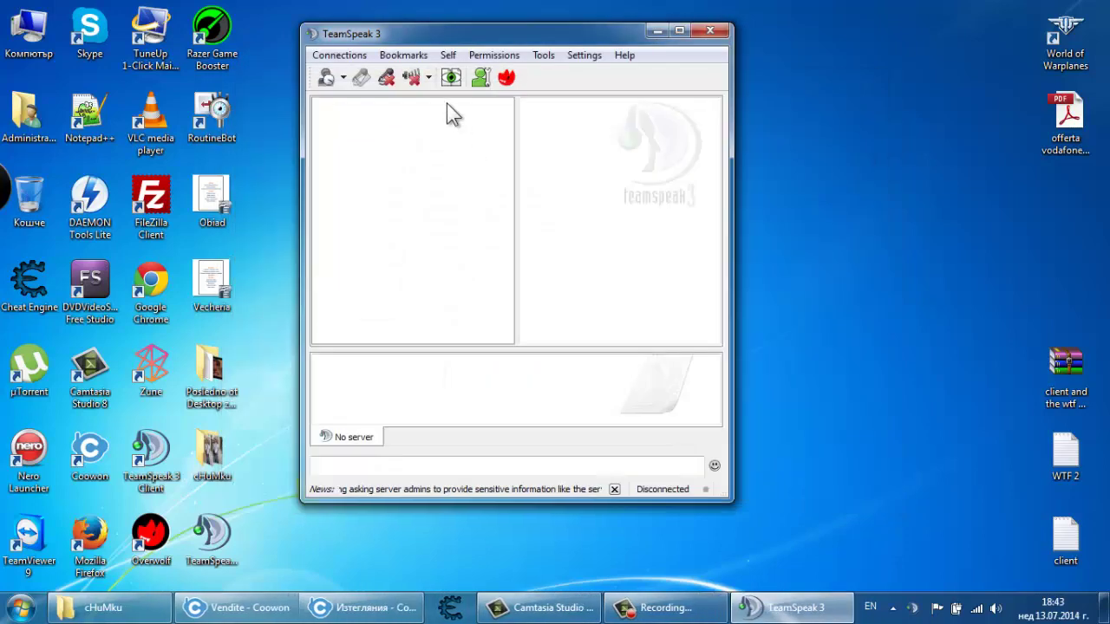
- Open the server list and examine the actions available for VAMOS ARGENTINA CARAJO! and TS3 Public - League of LegendS
click(339, 55)
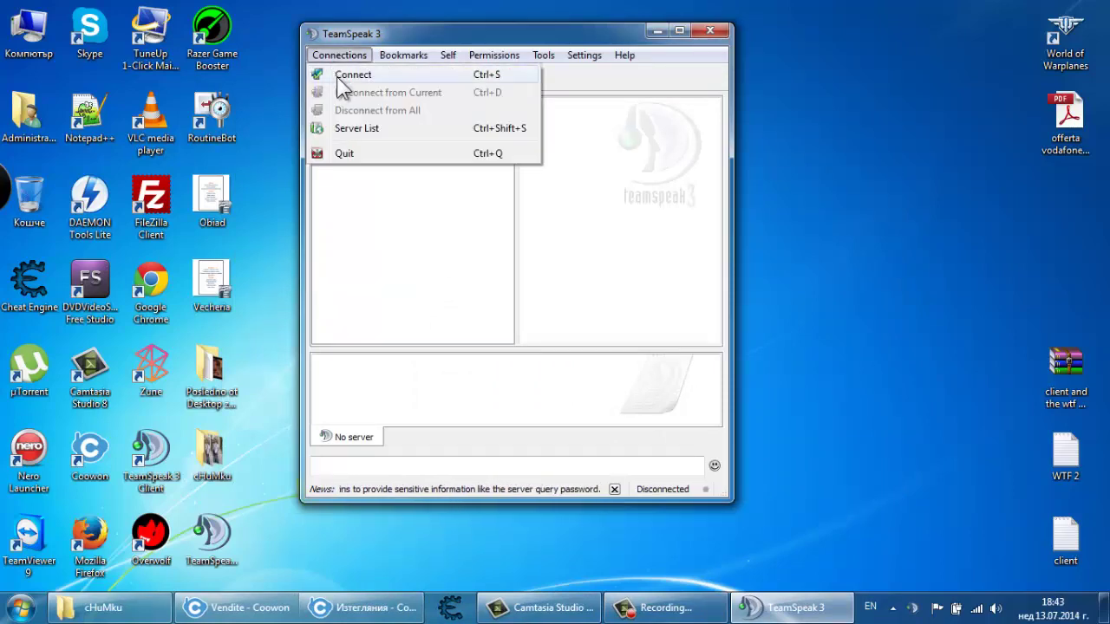
click(344, 129)
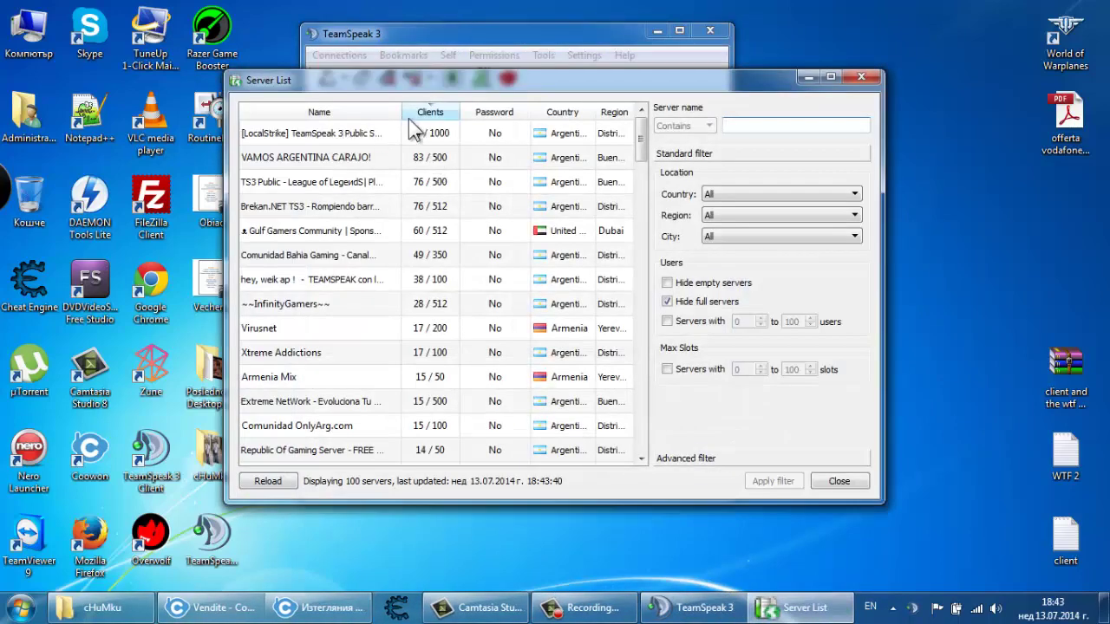
click(358, 130)
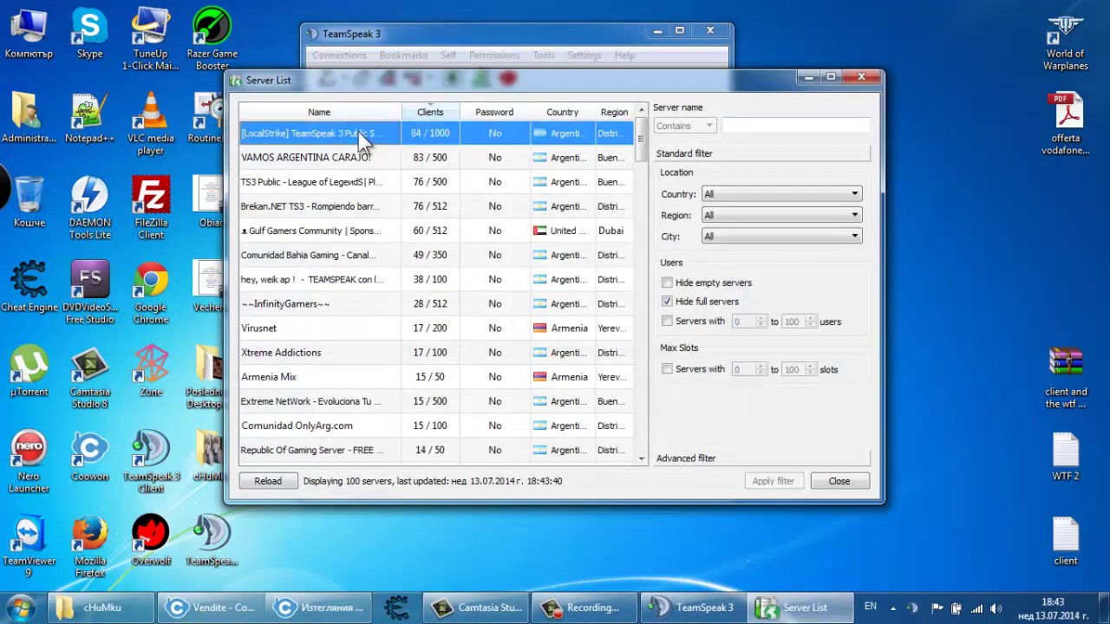
right_click(322, 160)
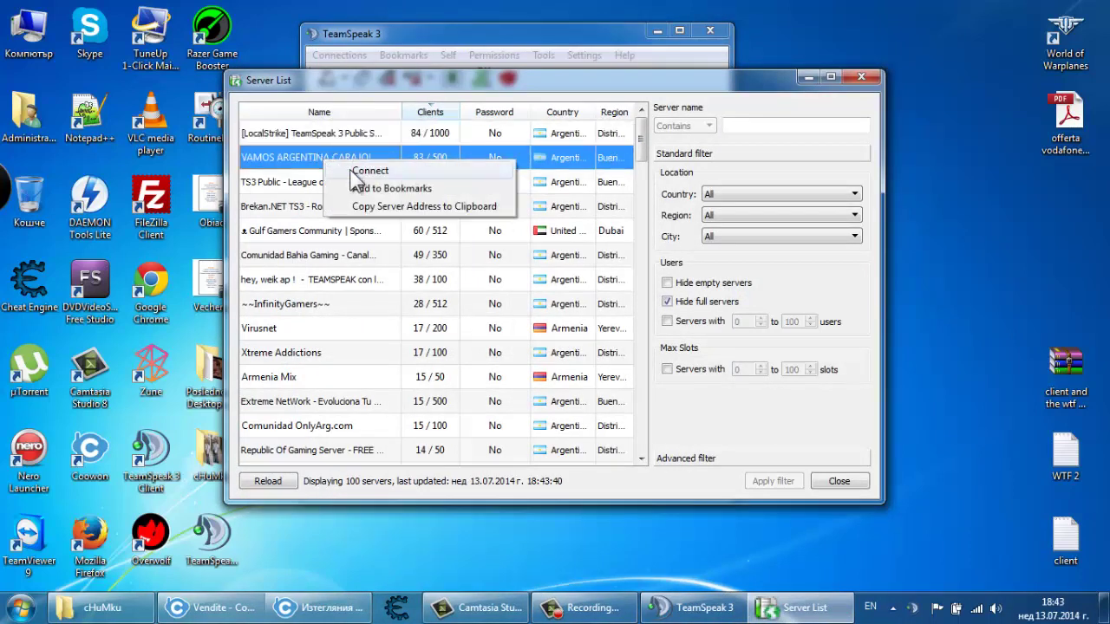
click(308, 166)
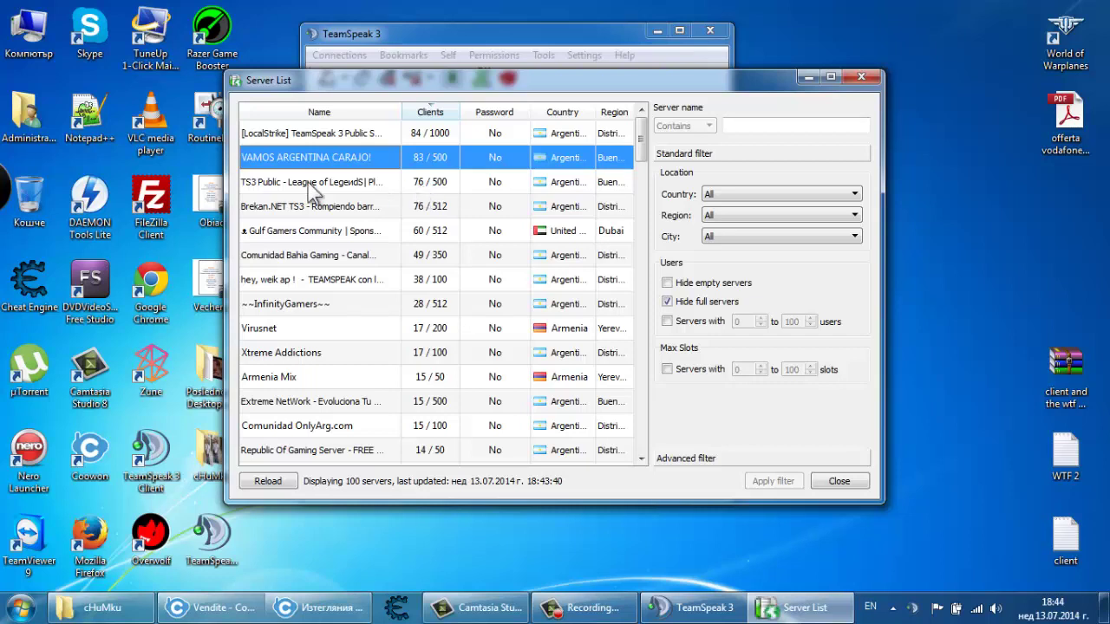
right_click(306, 183)
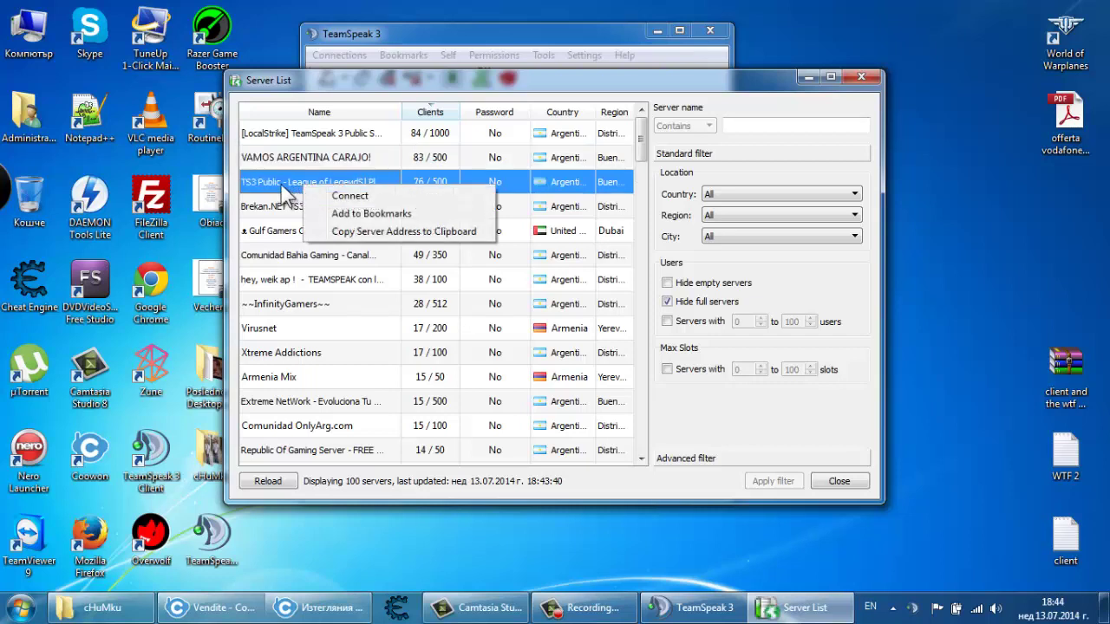
click(284, 193)
right_click(284, 192)
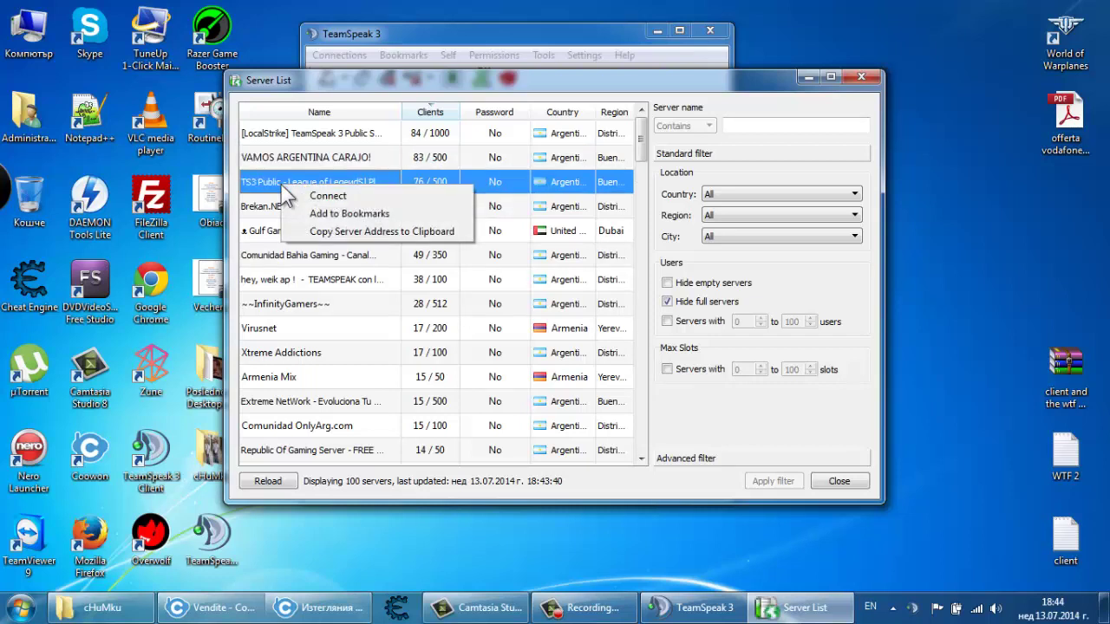
- Filter the server list for server names containing "world of warplanes"
click(761, 127)
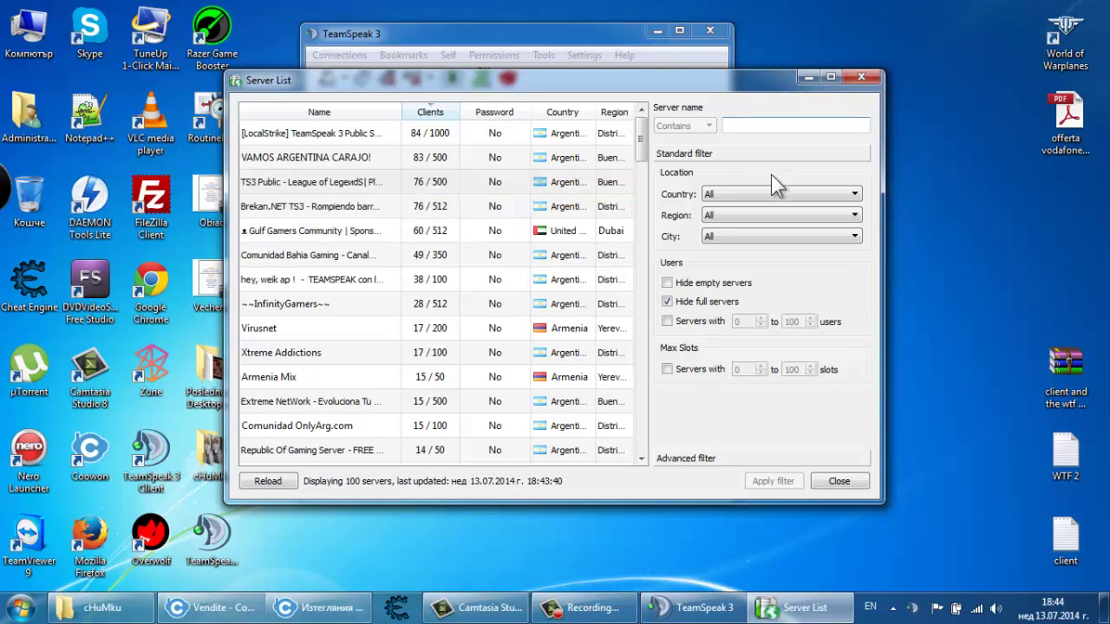
text(worl)
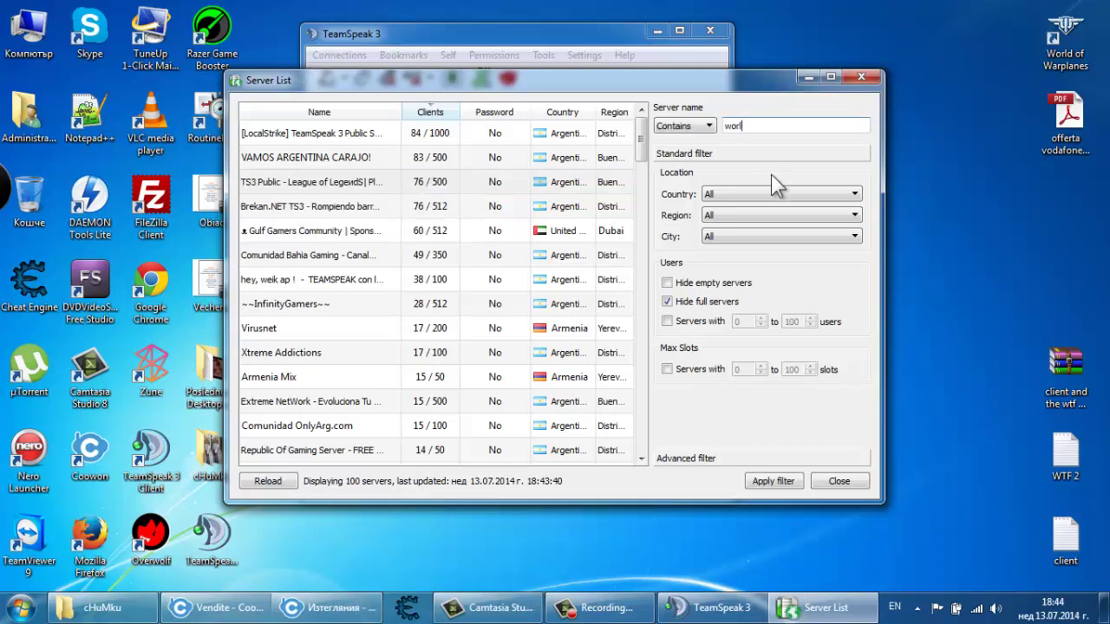
text(d of warplanes)
click(761, 483)
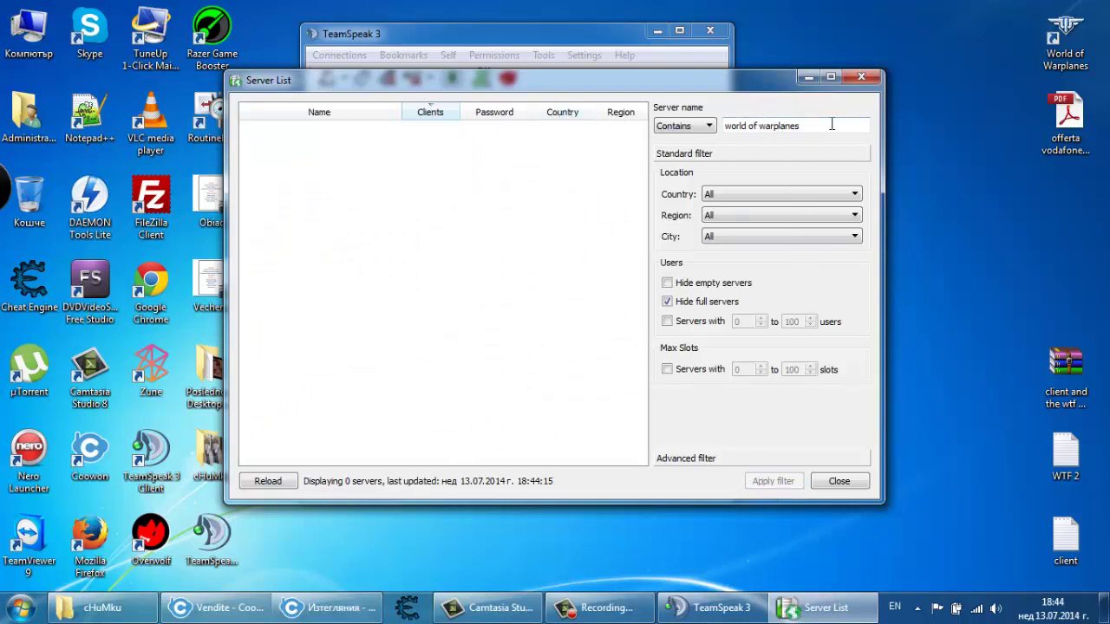
- Clear the server name filter and reapply it so the full server list is shown
drag(833, 123, 595, 128)
key(BackSpace)
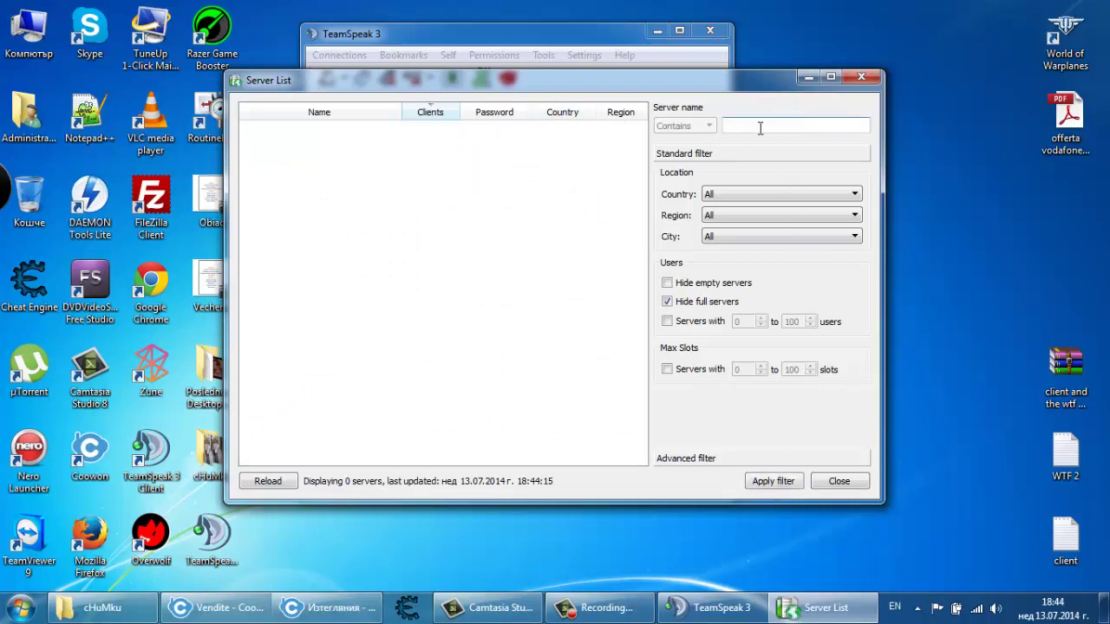
click(768, 483)
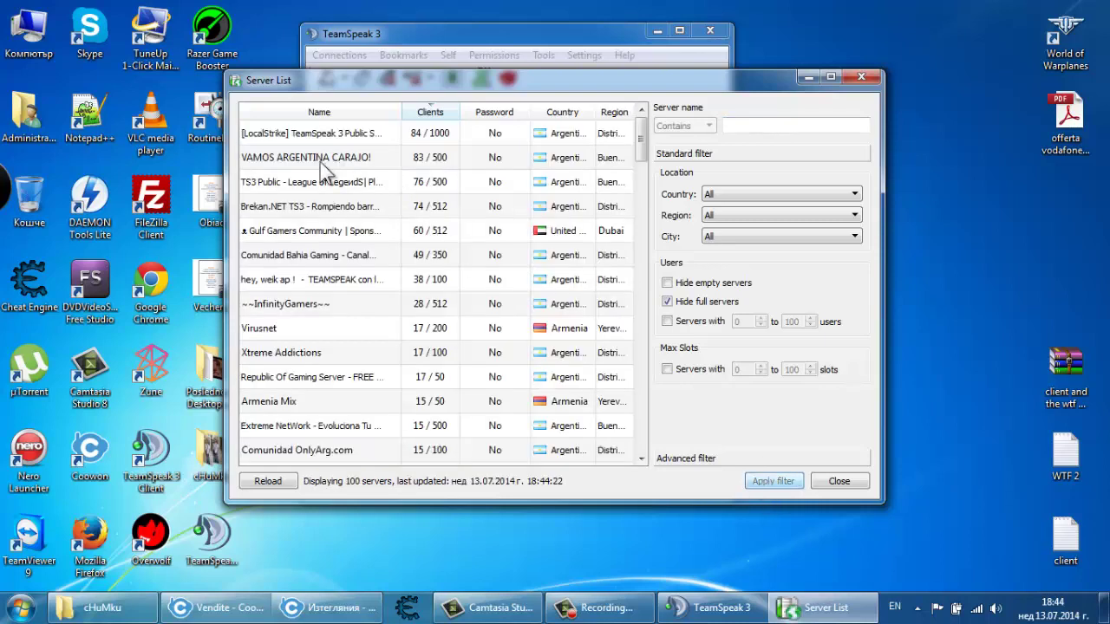
- Connect to the TS3 Public - League of LegendS server and move the server list away from the main window
right_click(282, 185)
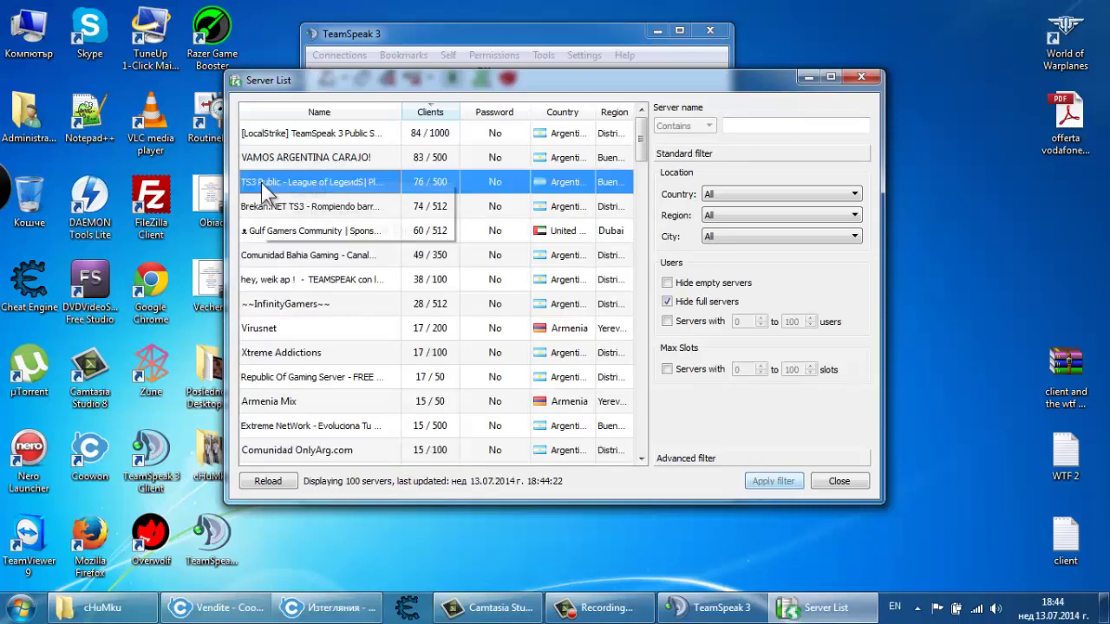
click(280, 193)
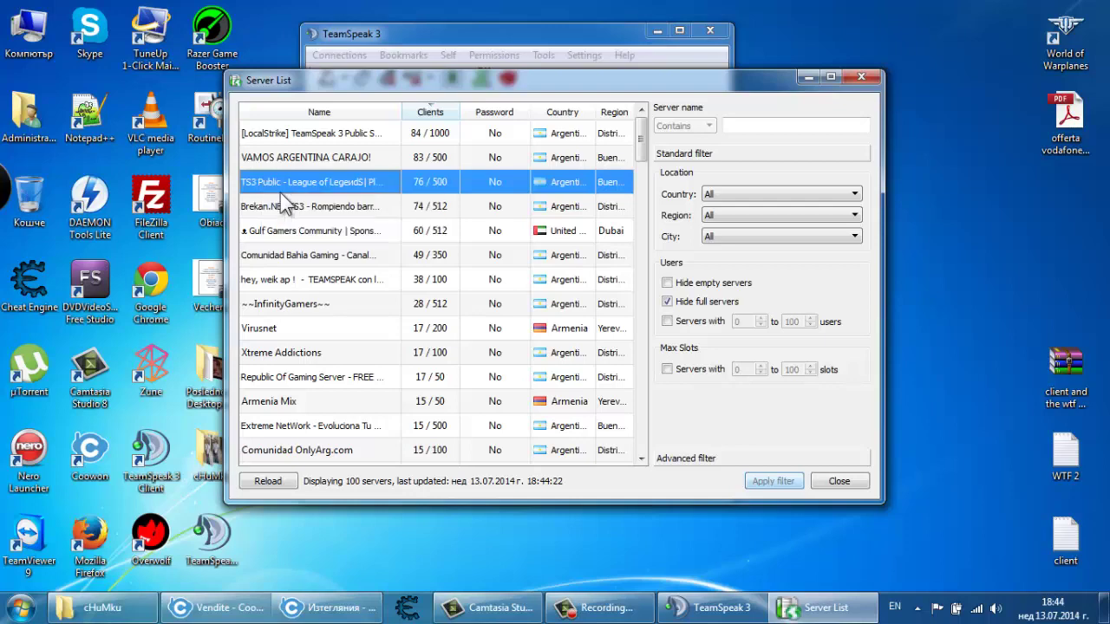
drag(371, 81, 681, 96)
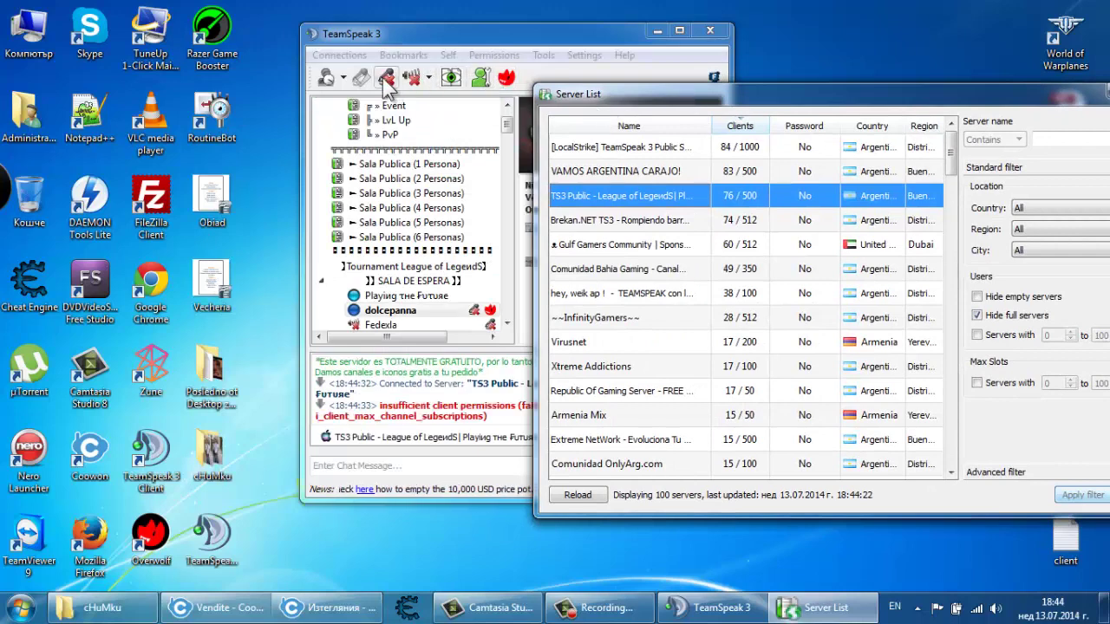
- Mute the microphone and the speakers/headphones, and bring the main window forward to view the server's channels
click(411, 78)
click(412, 78)
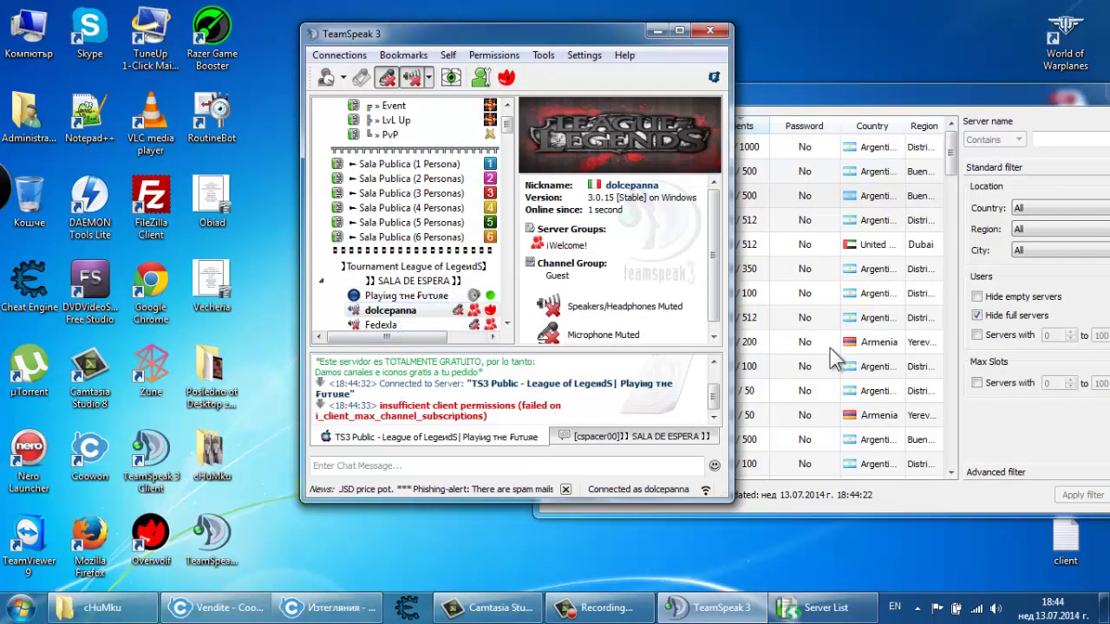
drag(912, 85, 669, 92)
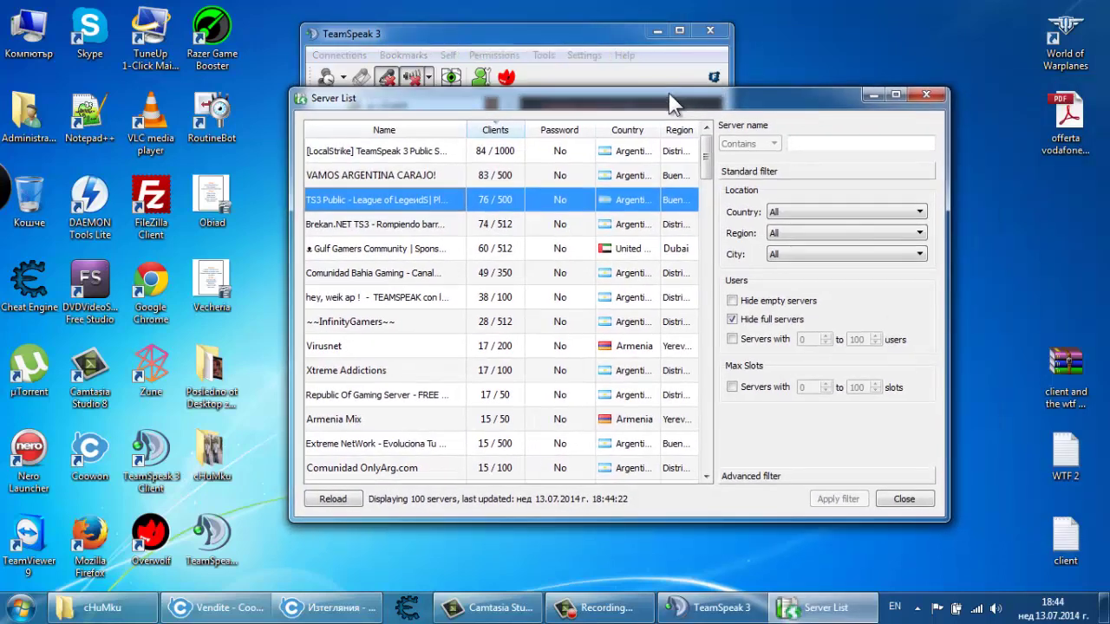
click(560, 41)
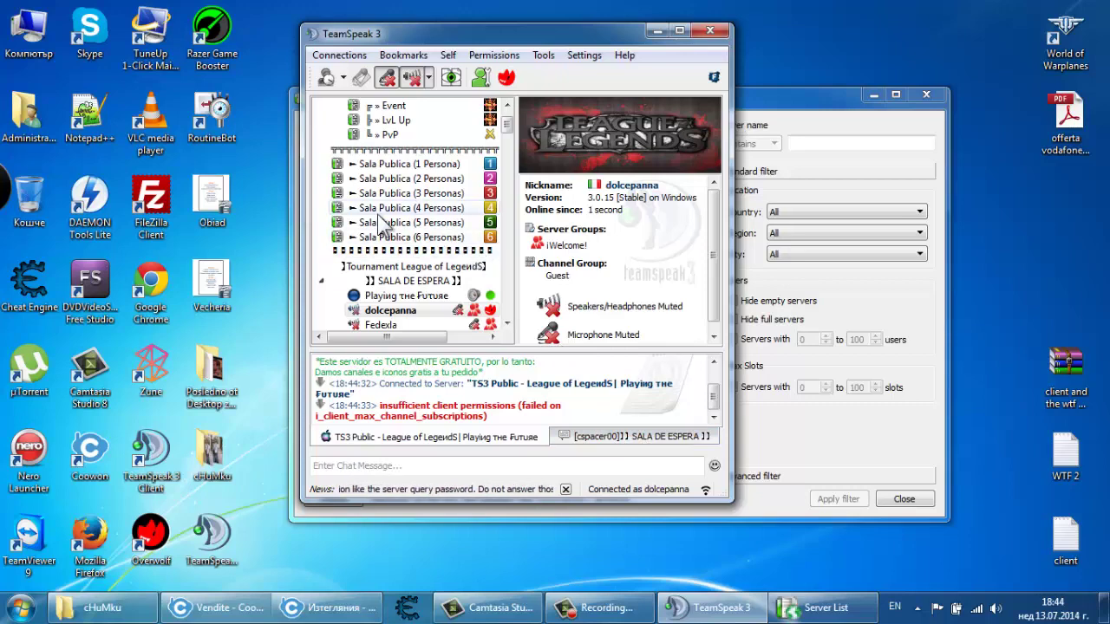
scroll(366, 234, up, 1)
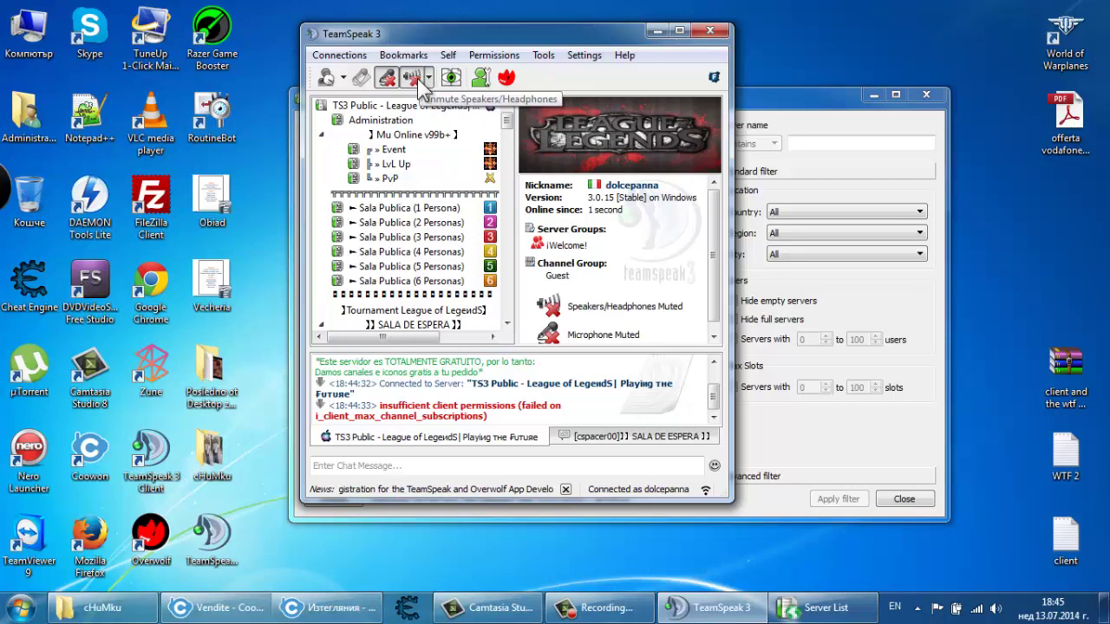
- Disconnect from the current server and close the server list
click(336, 55)
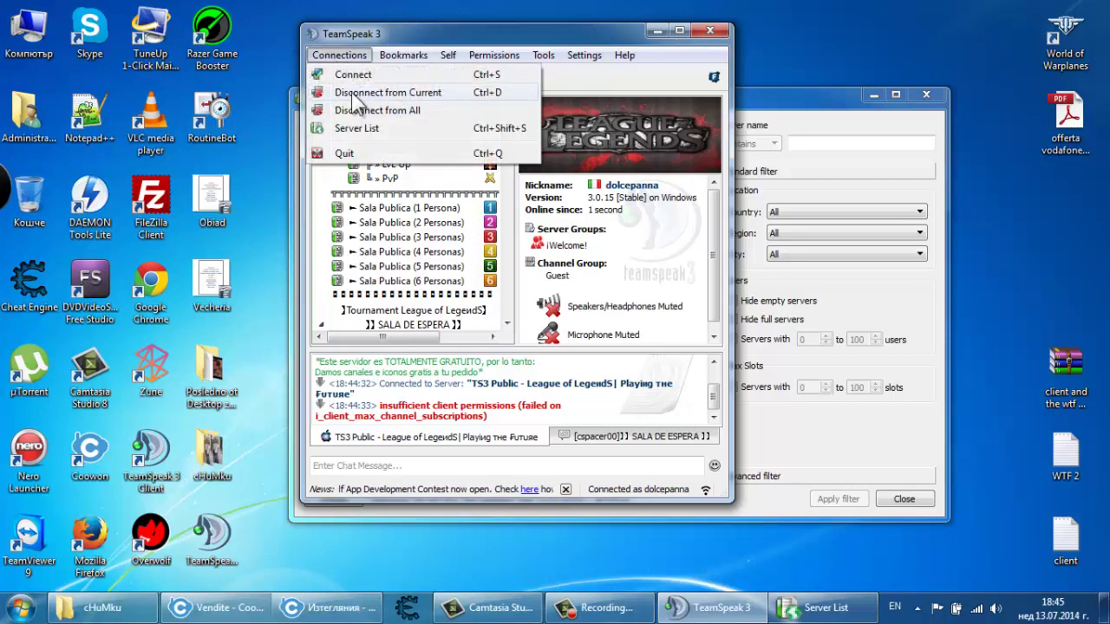
click(351, 92)
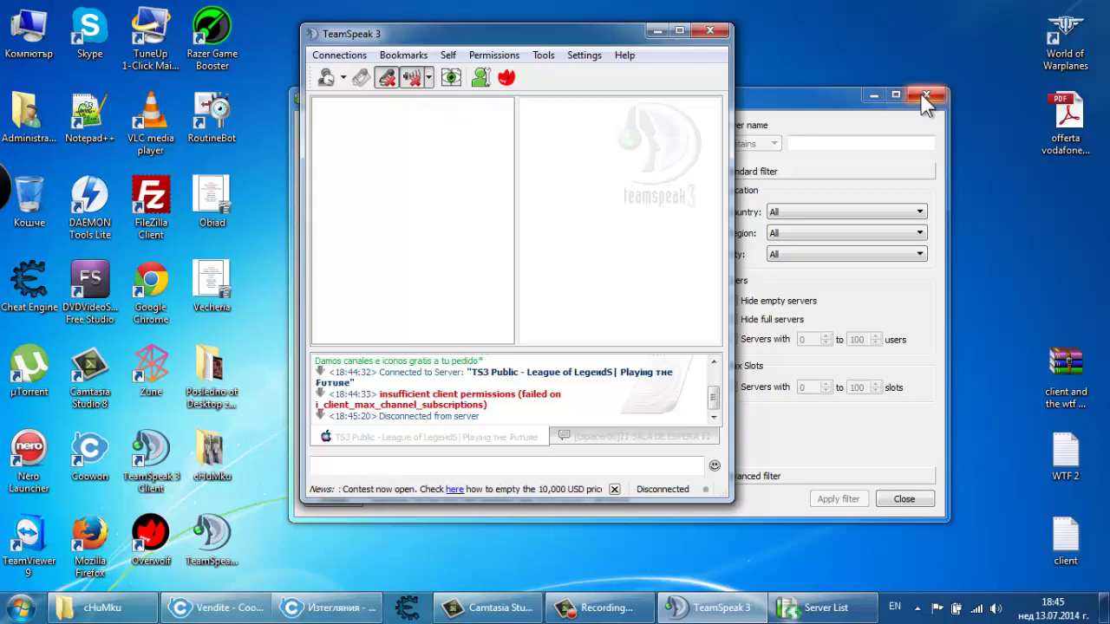
click(901, 499)
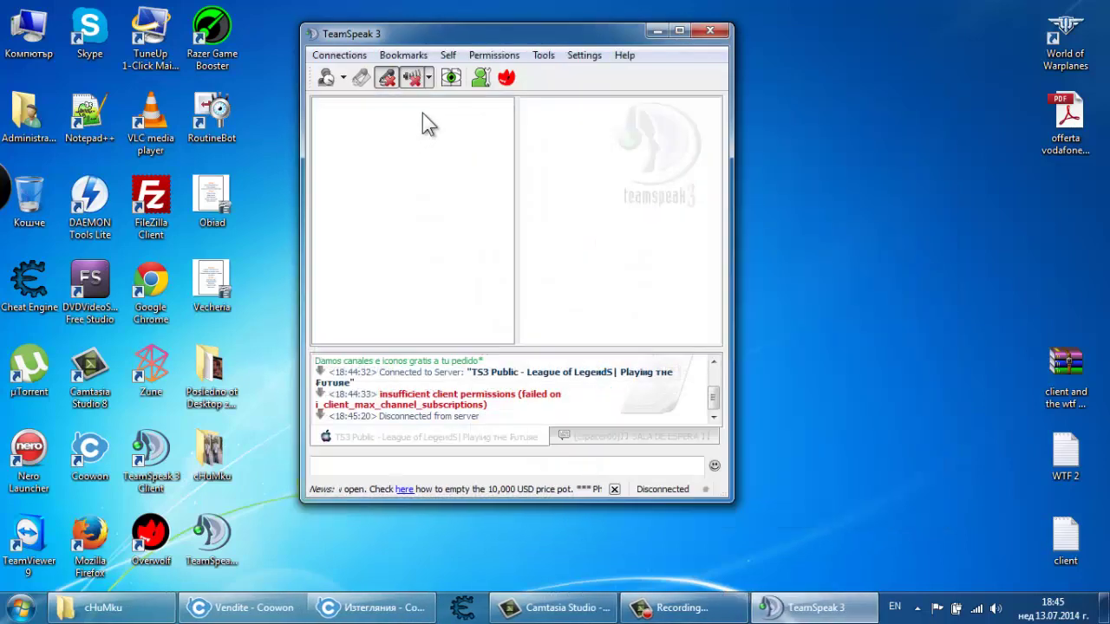
- Open the dialog for connecting to a server by address and highlight its server address and nickname entries
click(339, 59)
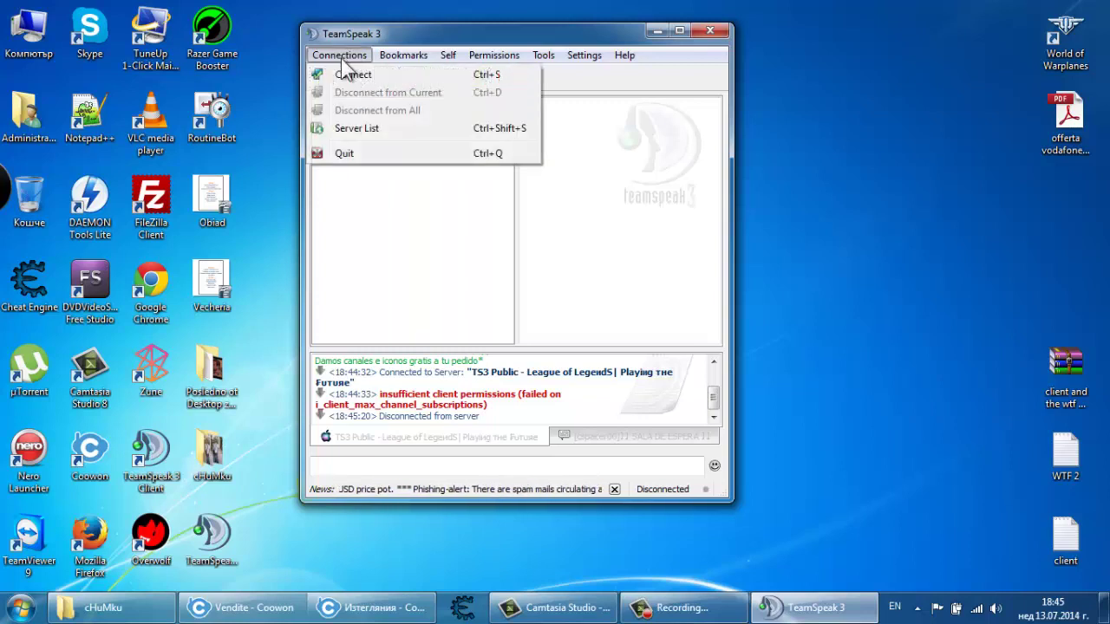
click(341, 76)
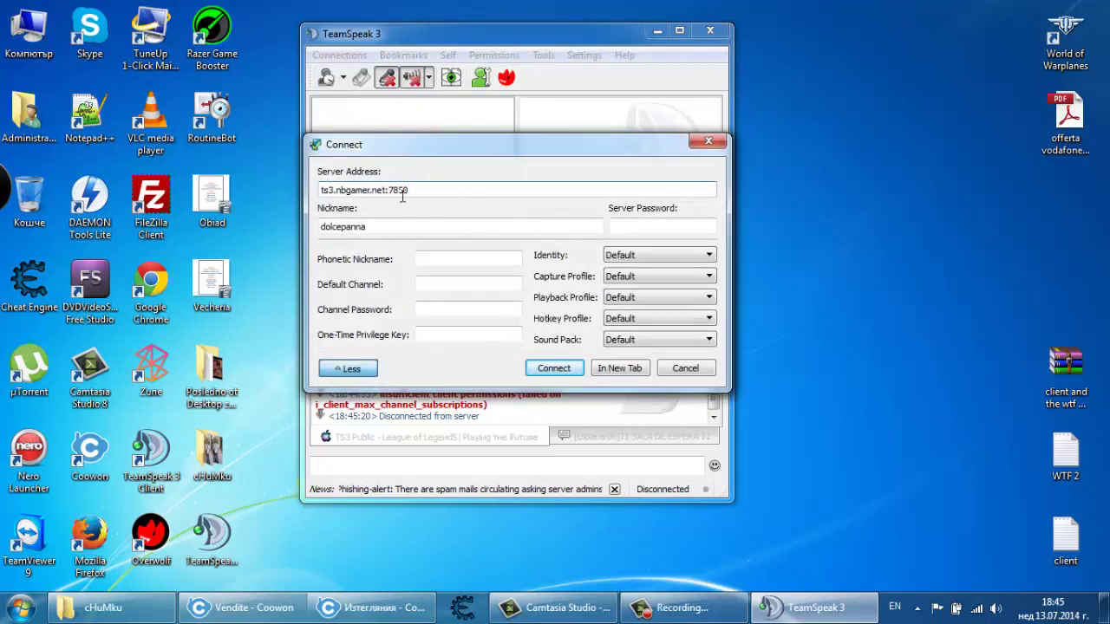
drag(434, 191, 292, 189)
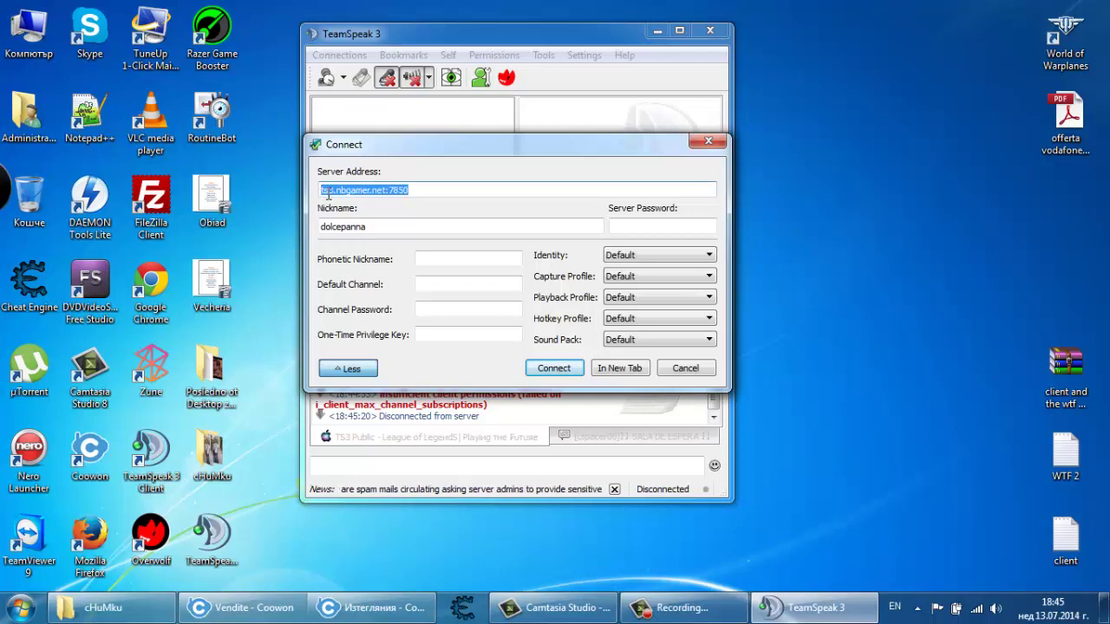
drag(448, 226, 264, 228)
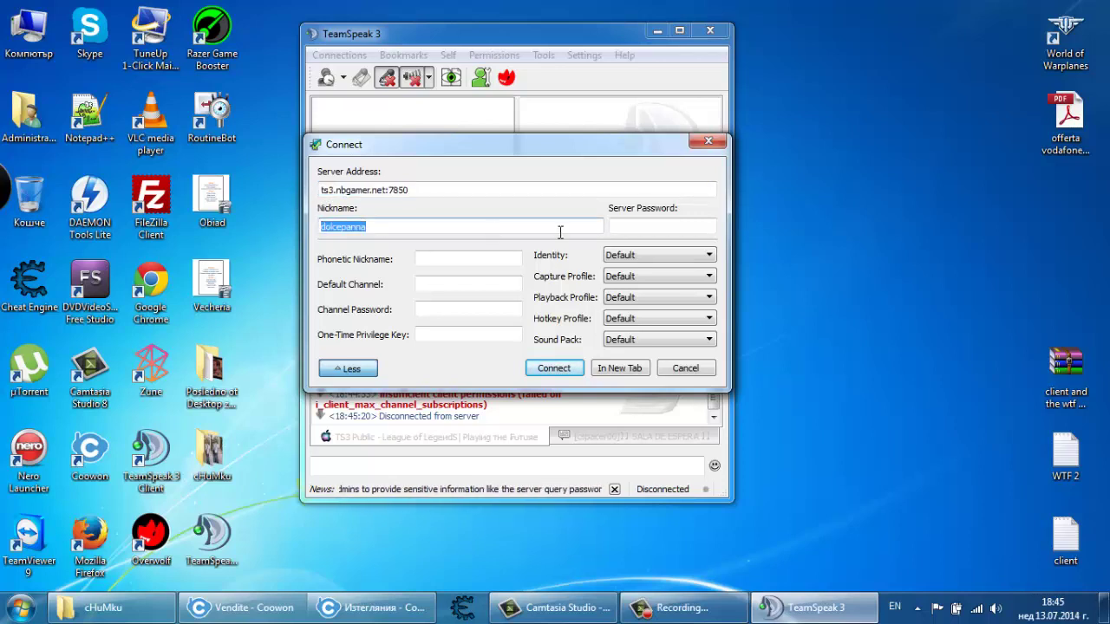
- Enter a sample server password in the Connect dialog and clear it again
click(630, 231)
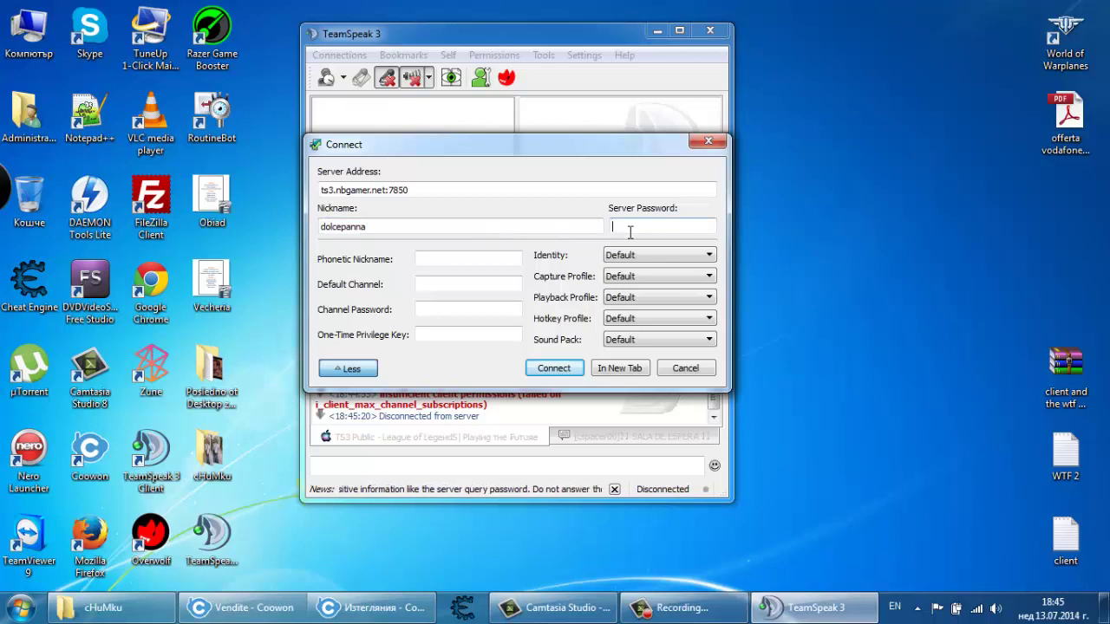
text(*******)
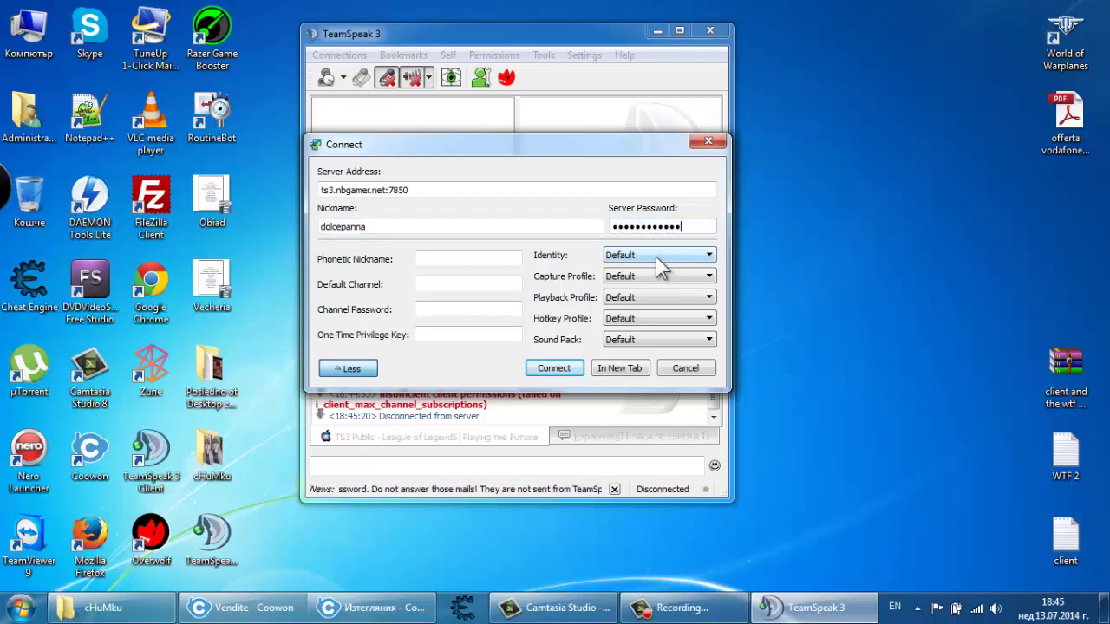
key(ctrl+a)
key(BackSpace)
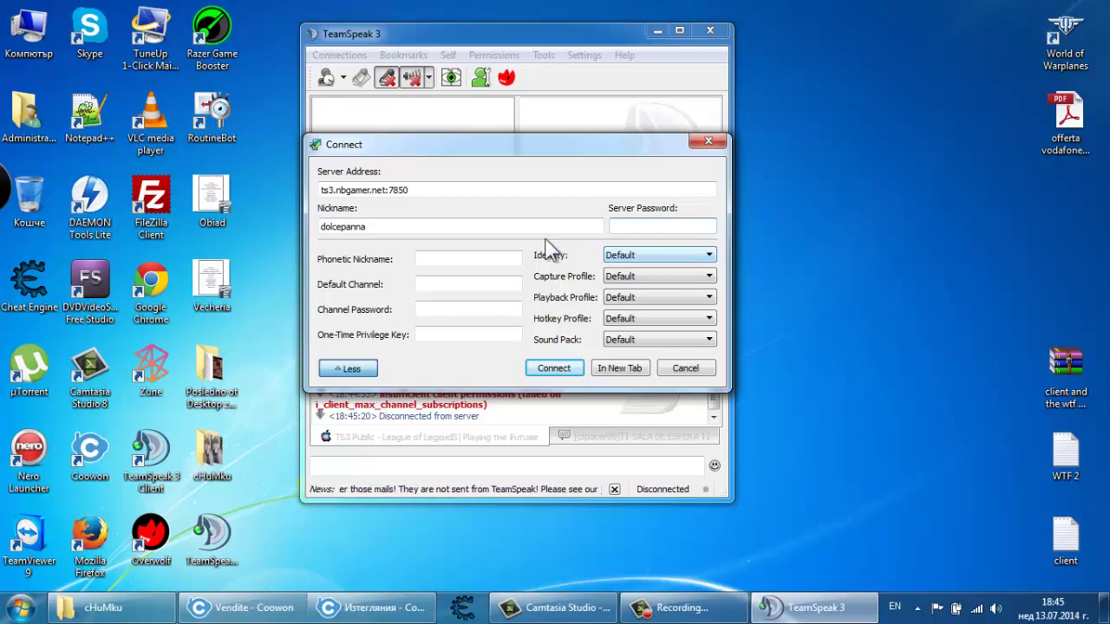
- Examine the phonetic nickname, identity and default channel settings in the Connect dialog
click(435, 258)
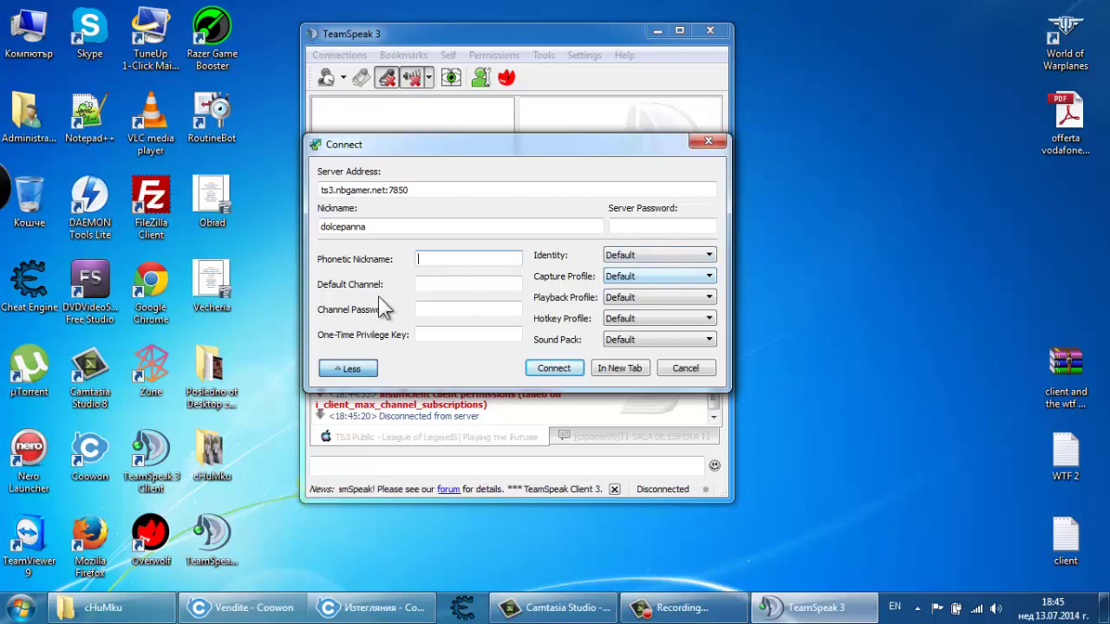
click(653, 254)
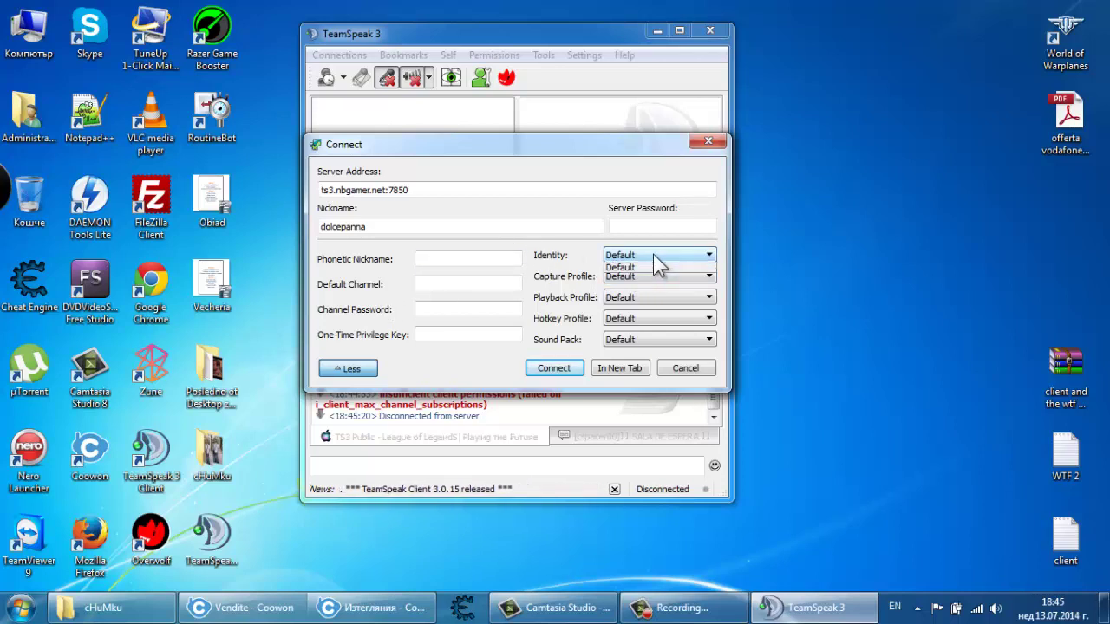
click(653, 254)
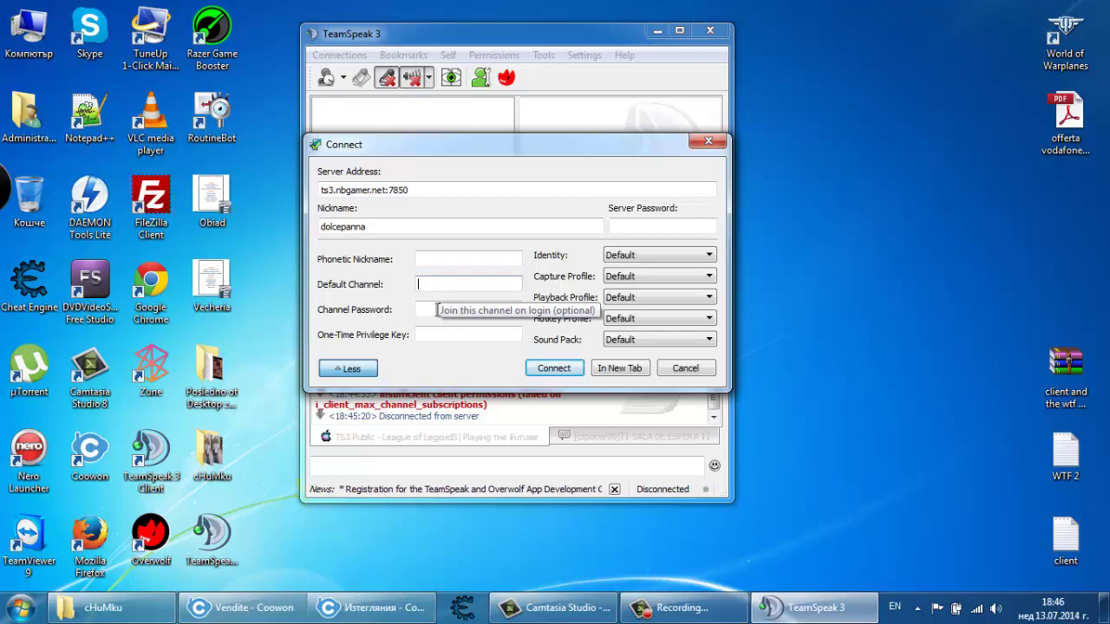
- Enter a sample channel password in the Connect dialog and clear it again
click(430, 314)
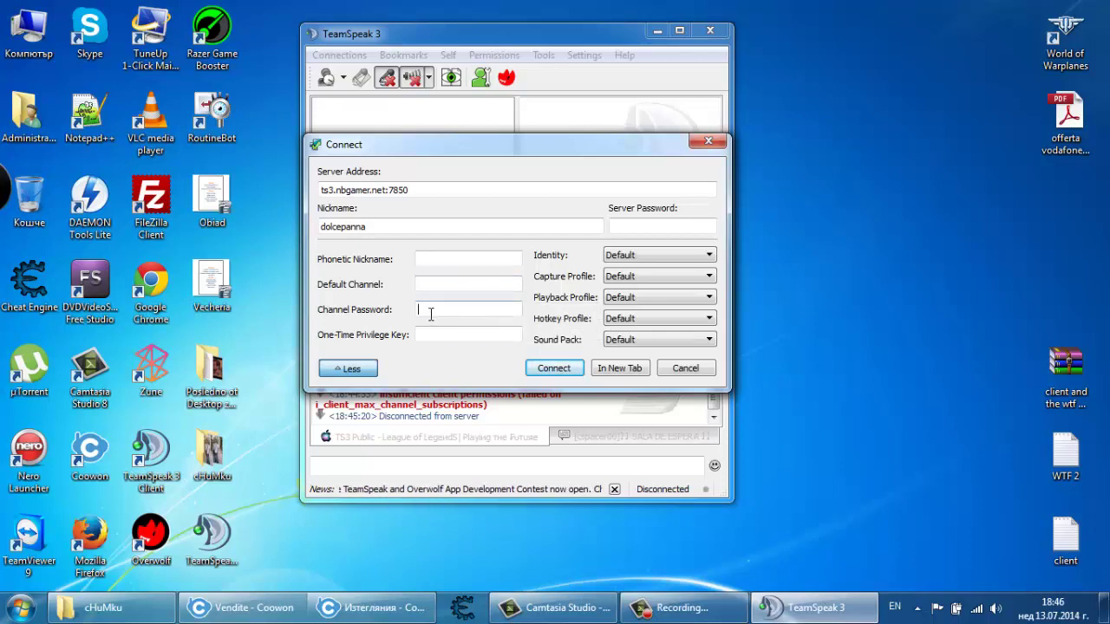
text(••)
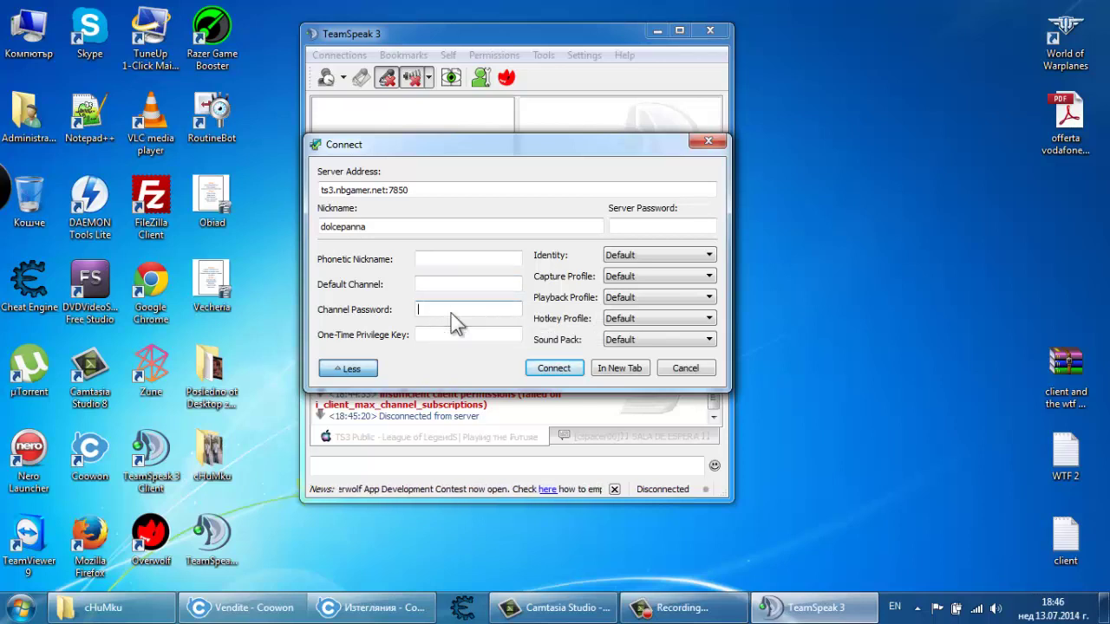
text(•••••)
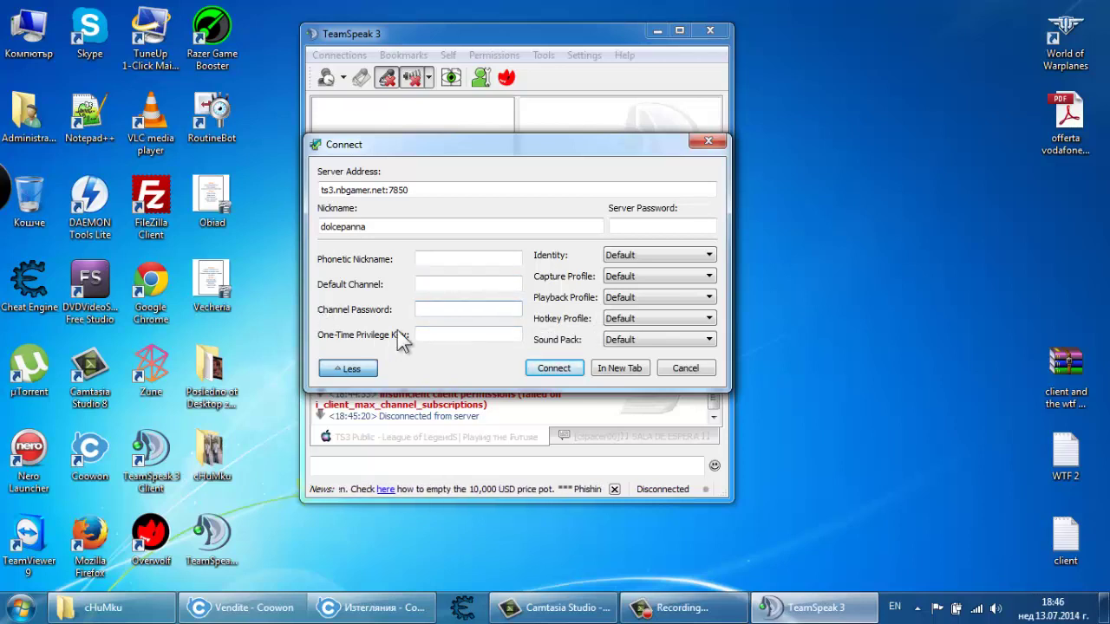
- Connect to the server at ts3.nbgamer.net:7850 with the default profiles and dismiss the host message
text(f)
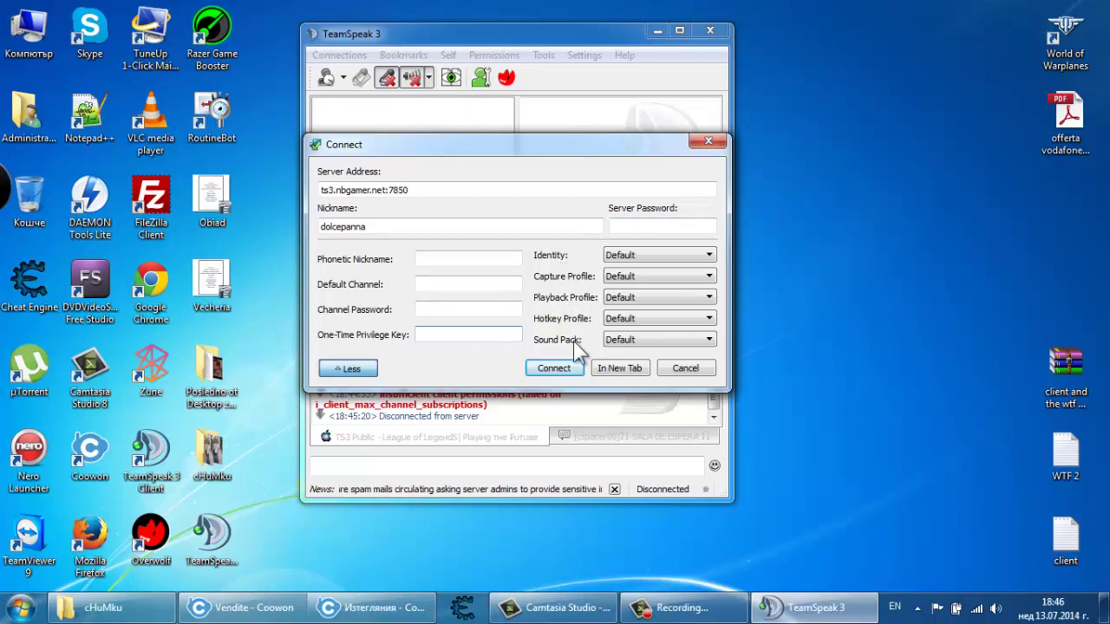
click(560, 369)
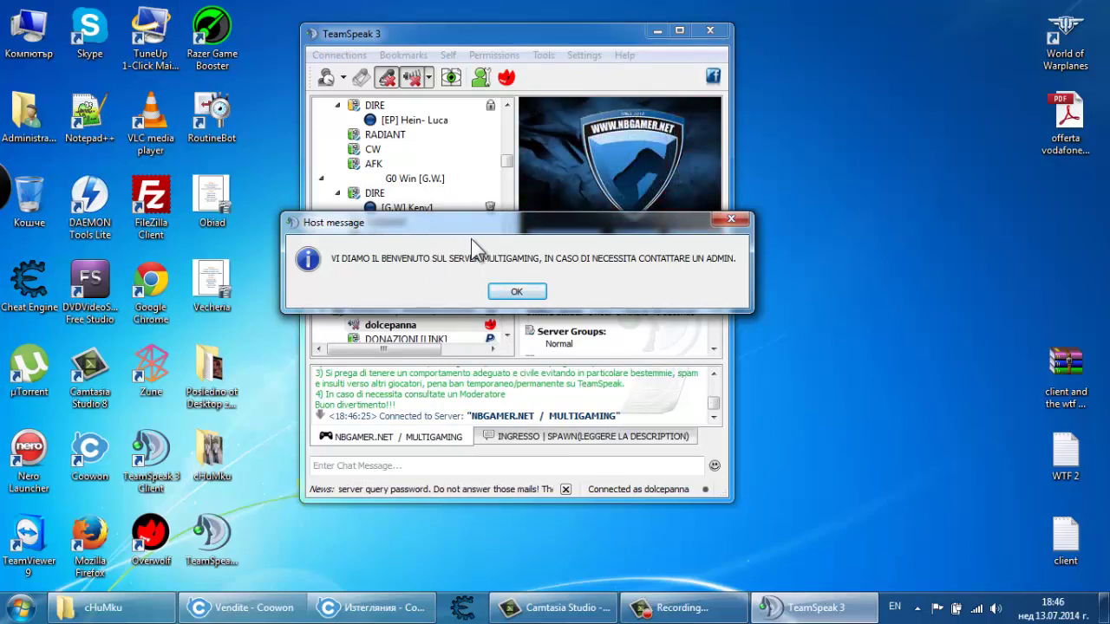
click(516, 292)
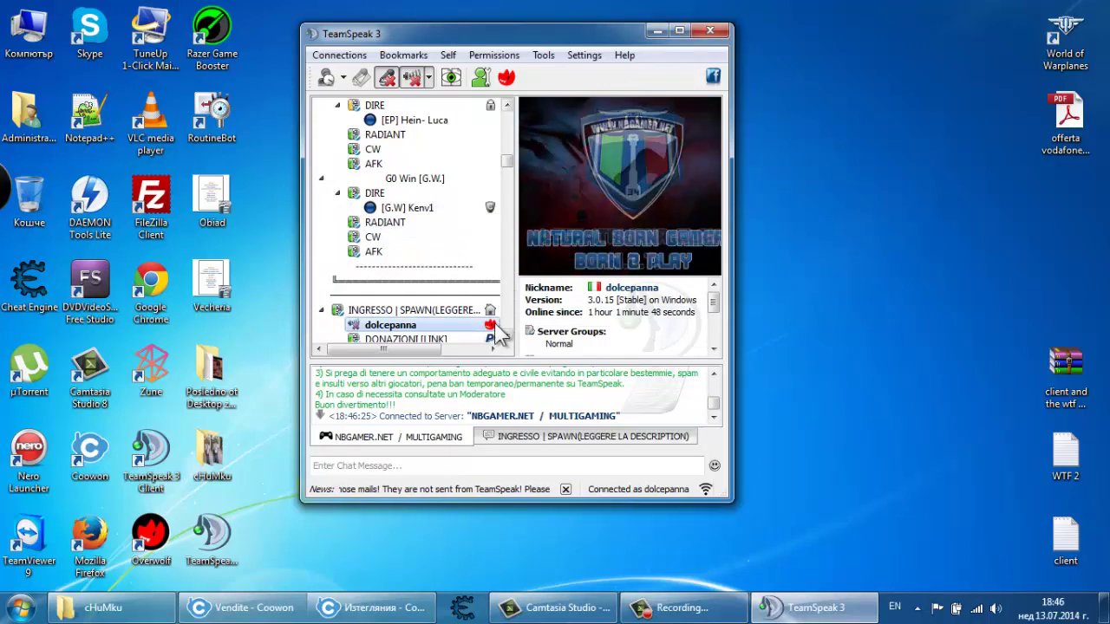
- Look through the server's channel tree, from the DOTA 2 channels past the RUSTITALIA.COM clans to the ALItaly [A_L_I] section
scroll(425, 252, down, 3)
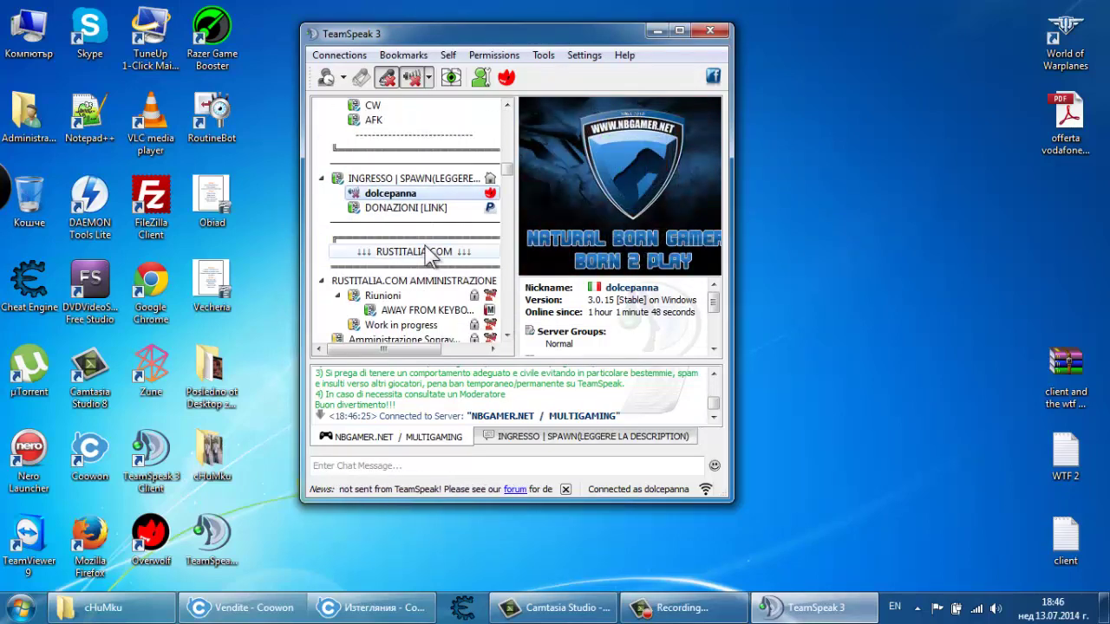
scroll(425, 246, down, 12)
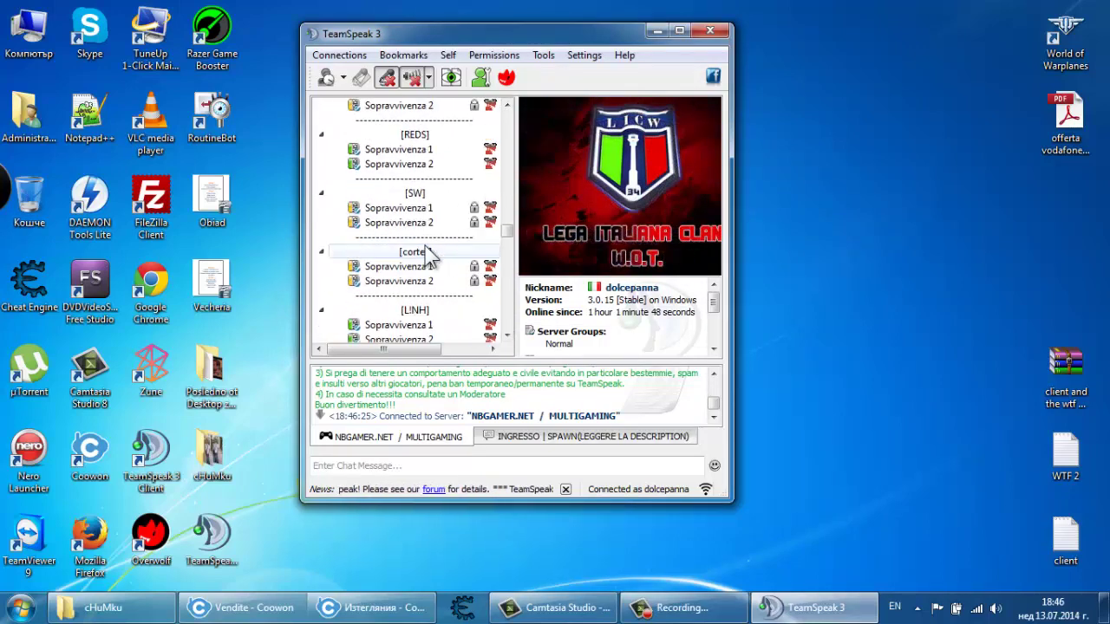
scroll(425, 250, down, 1)
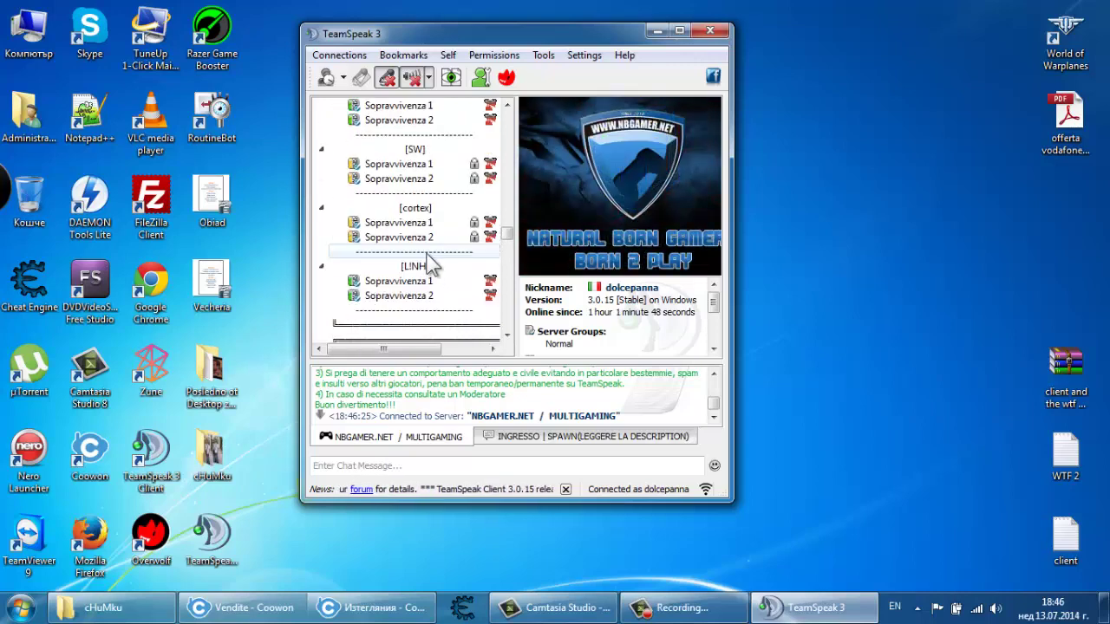
scroll(425, 256, up, 15)
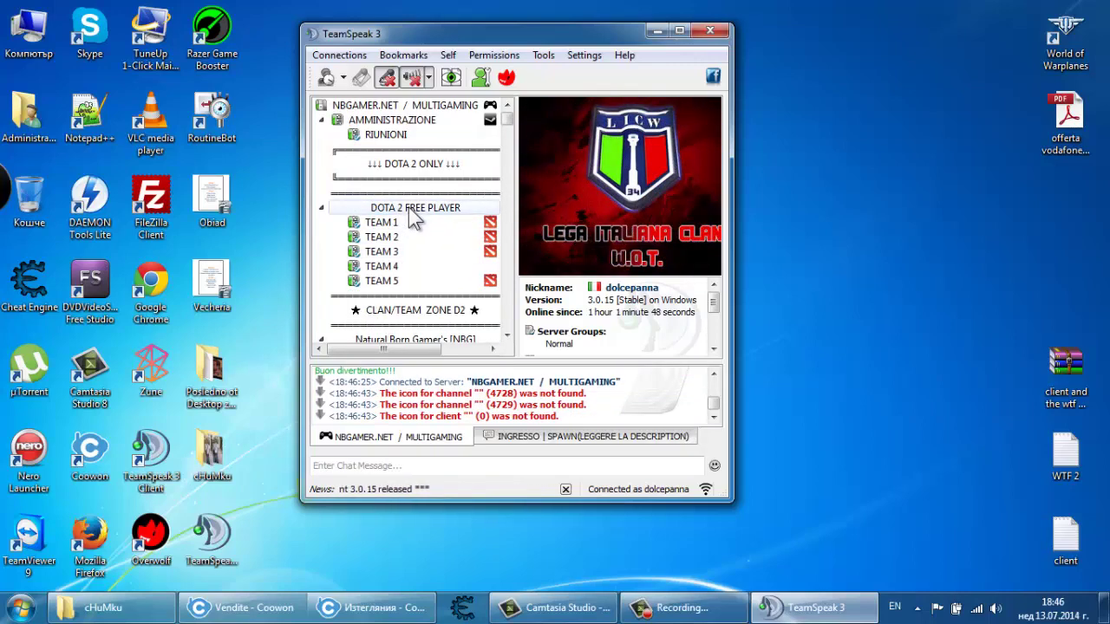
scroll(414, 174, down, 1)
scroll(415, 173, down, 2)
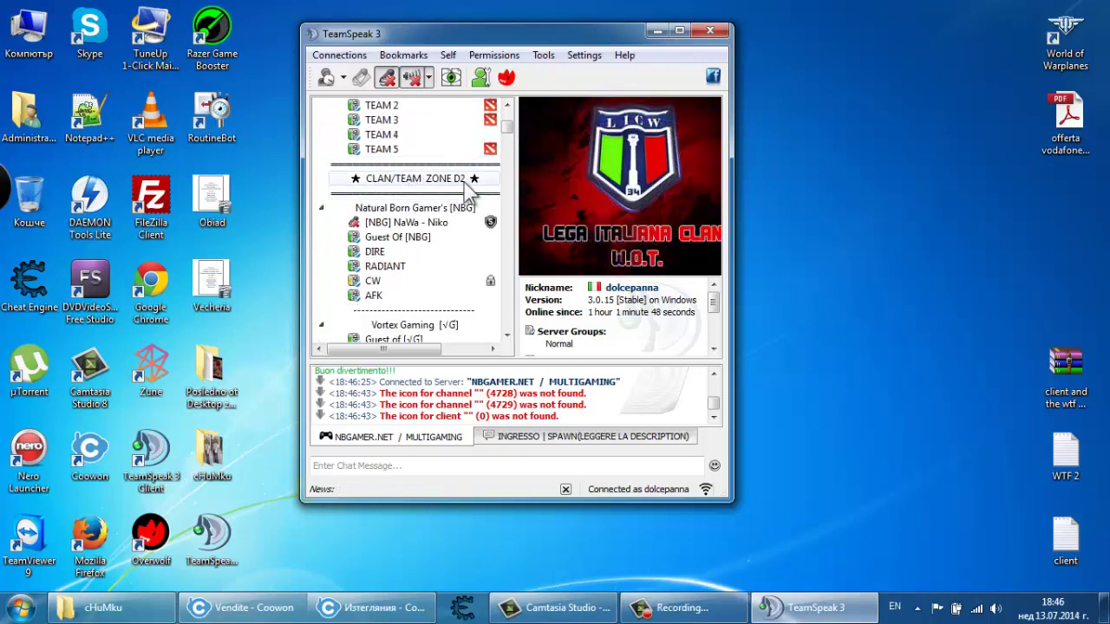
scroll(462, 184, down, 2)
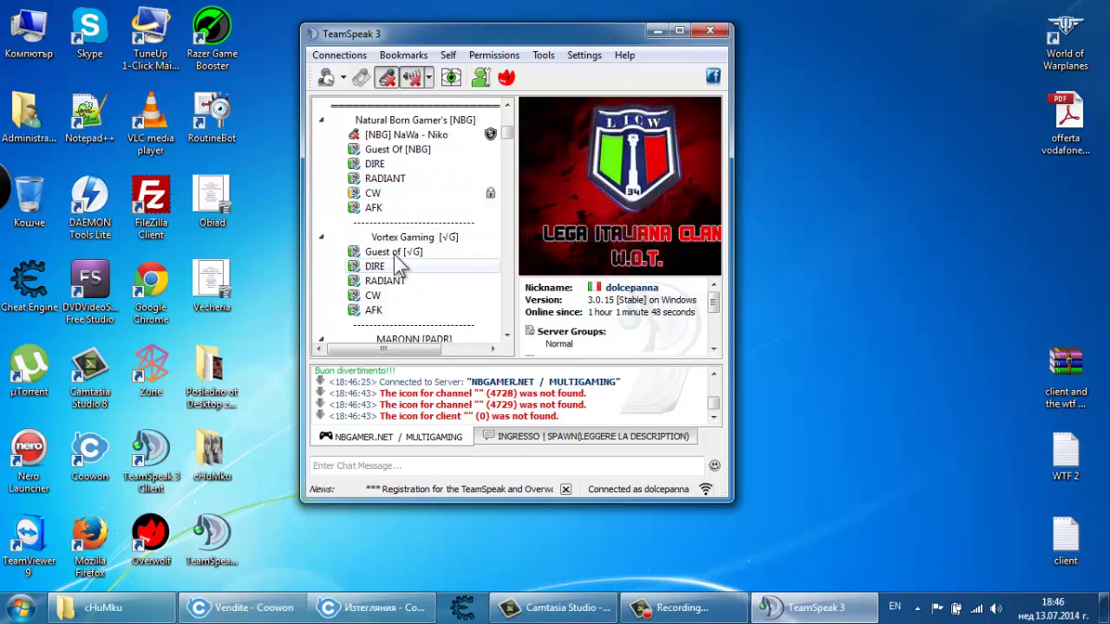
scroll(377, 276, down, 2)
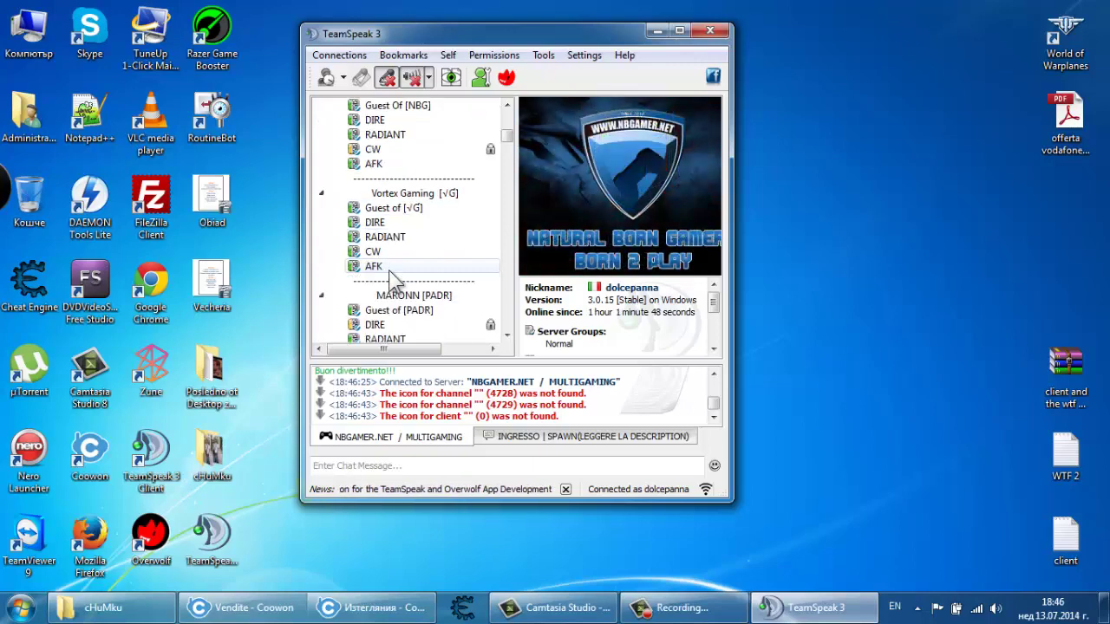
scroll(376, 290, down, 2)
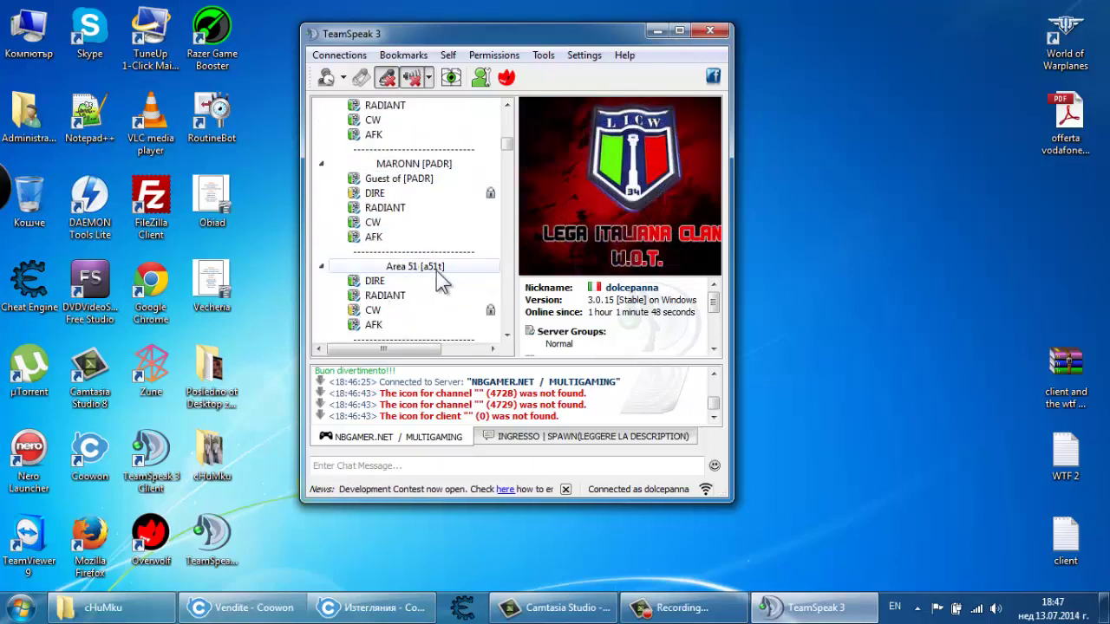
scroll(418, 271, down, 3)
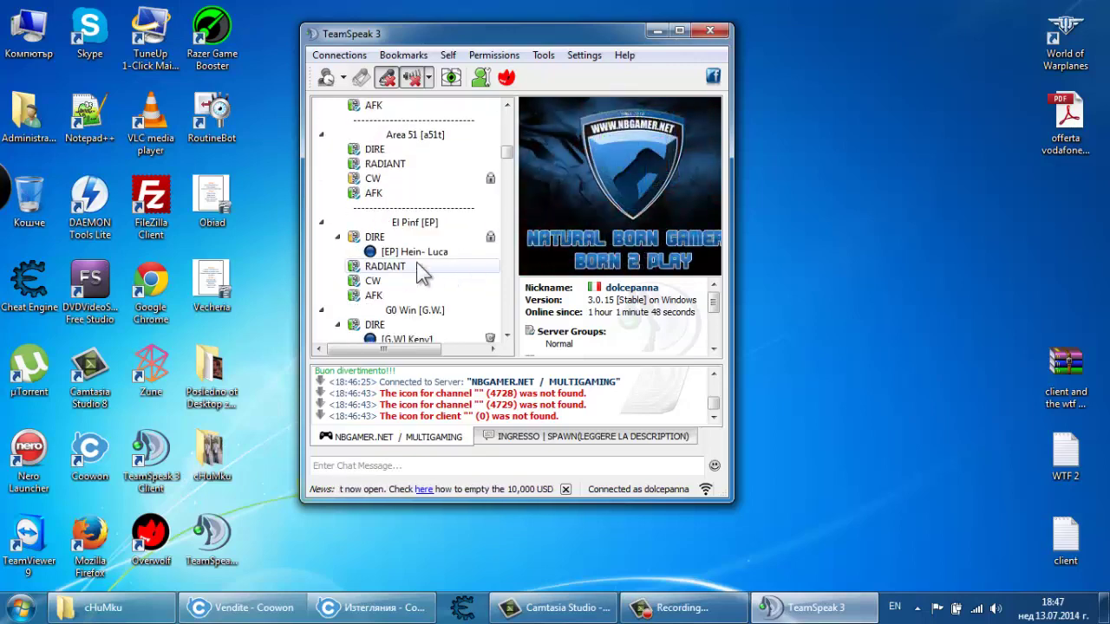
scroll(417, 267, down, 4)
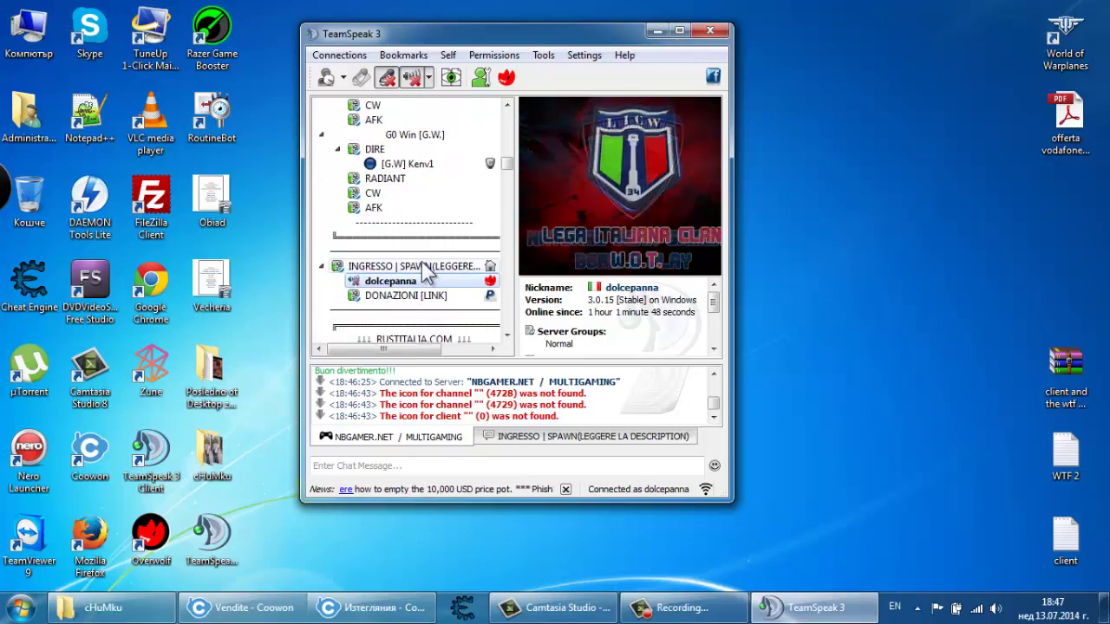
scroll(442, 283, down, 5)
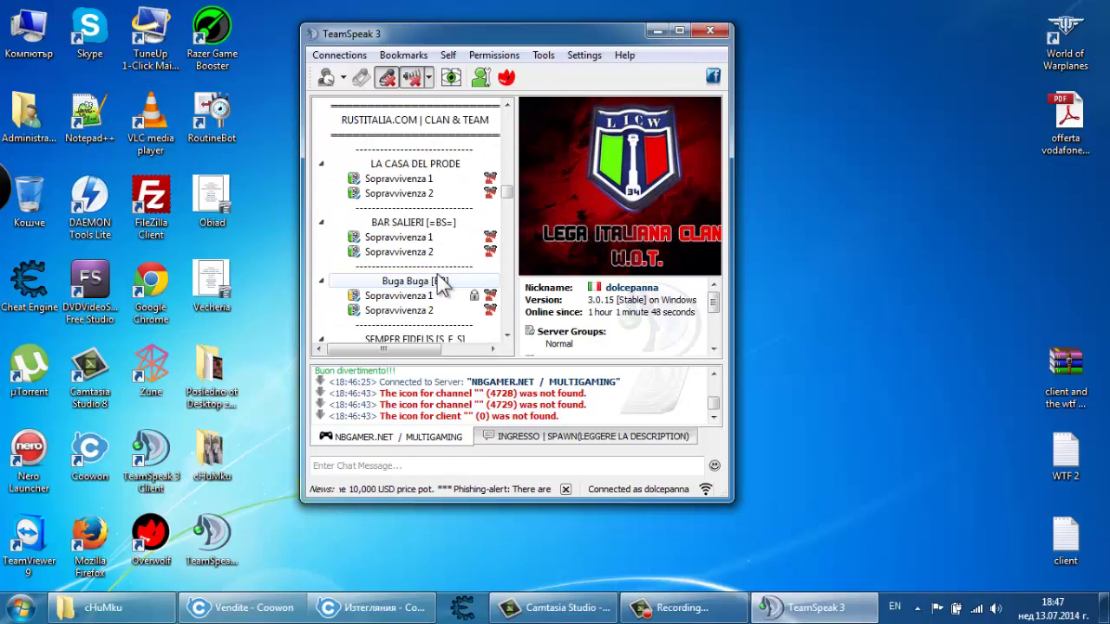
scroll(442, 283, down, 8)
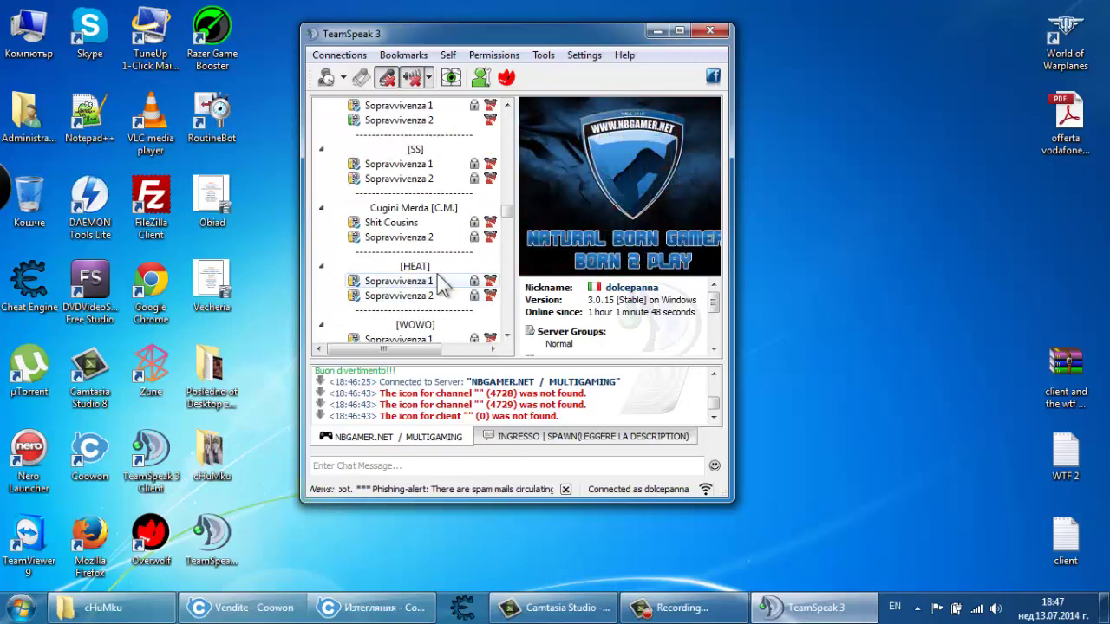
scroll(442, 283, down, 15)
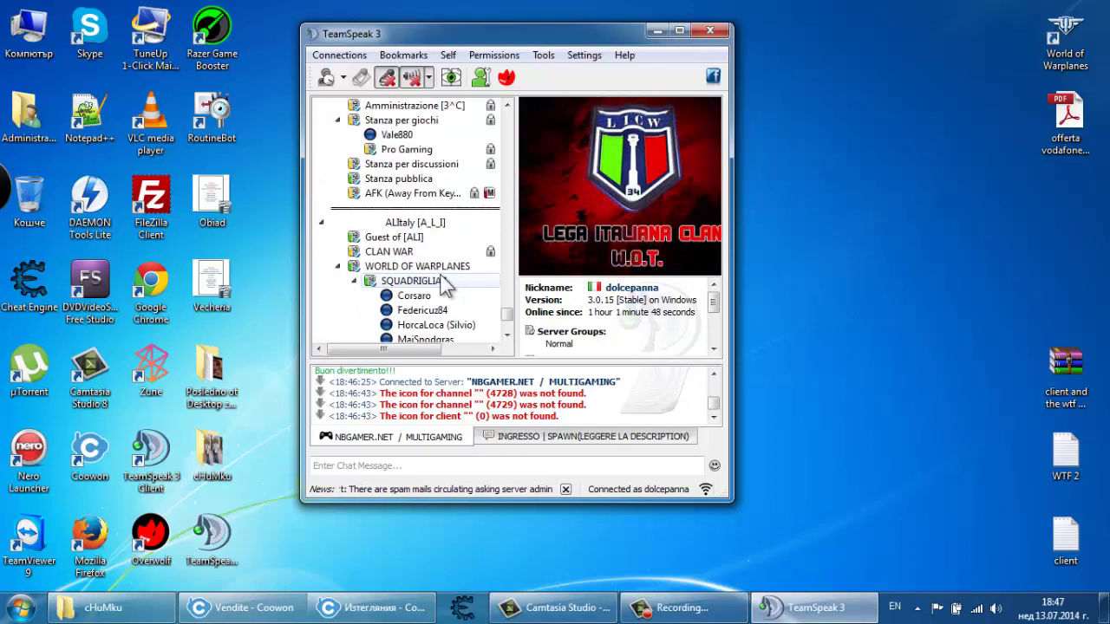
- Show the current channel's chat and join the SQUADRIGLIA I channel under WORLD OF WARPLANES in the ALItaly [A_L_I] section
click(420, 224)
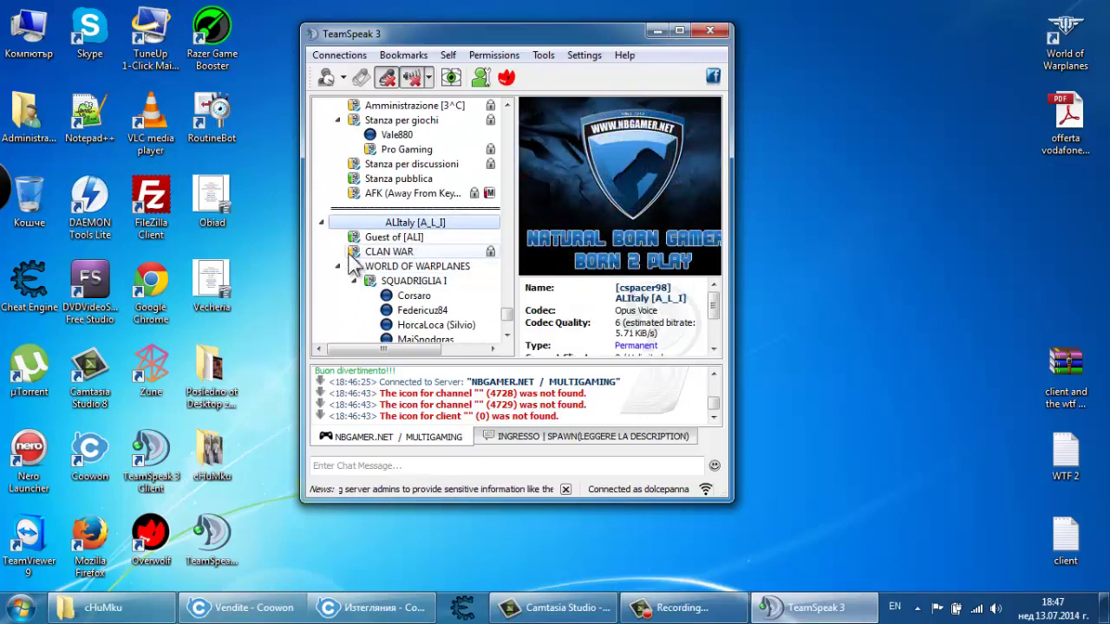
scroll(442, 264, down, 1)
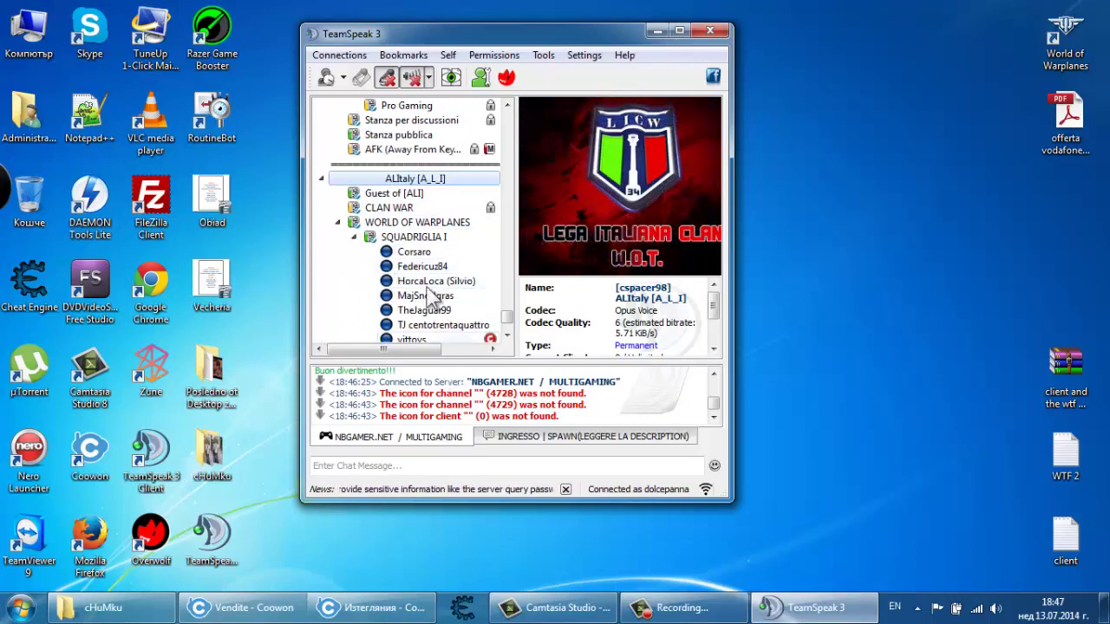
scroll(429, 260, down, 1)
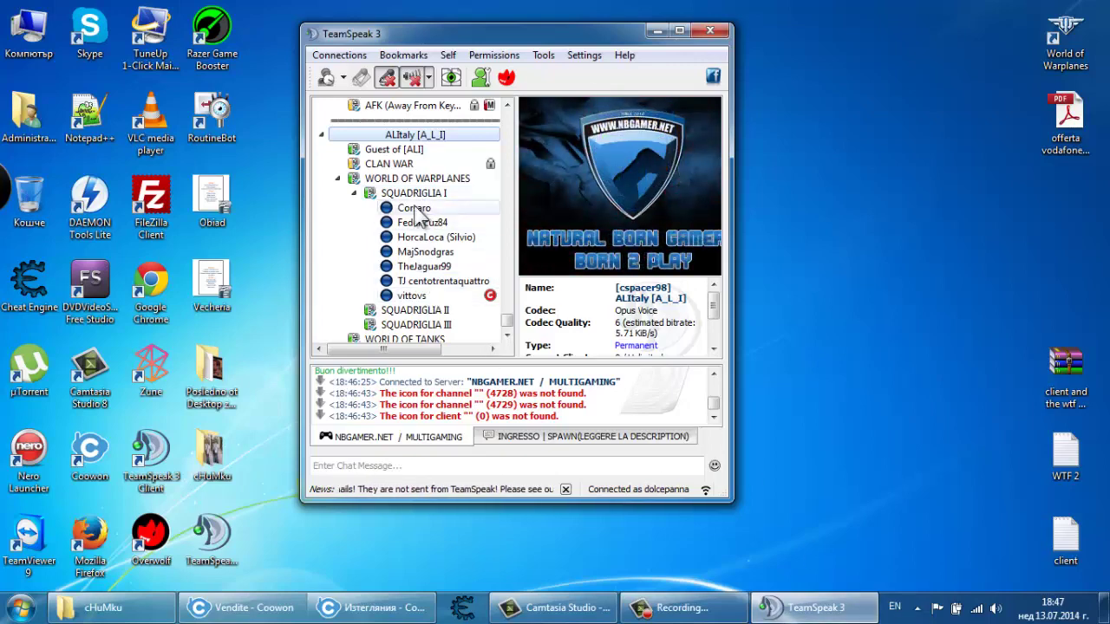
click(558, 443)
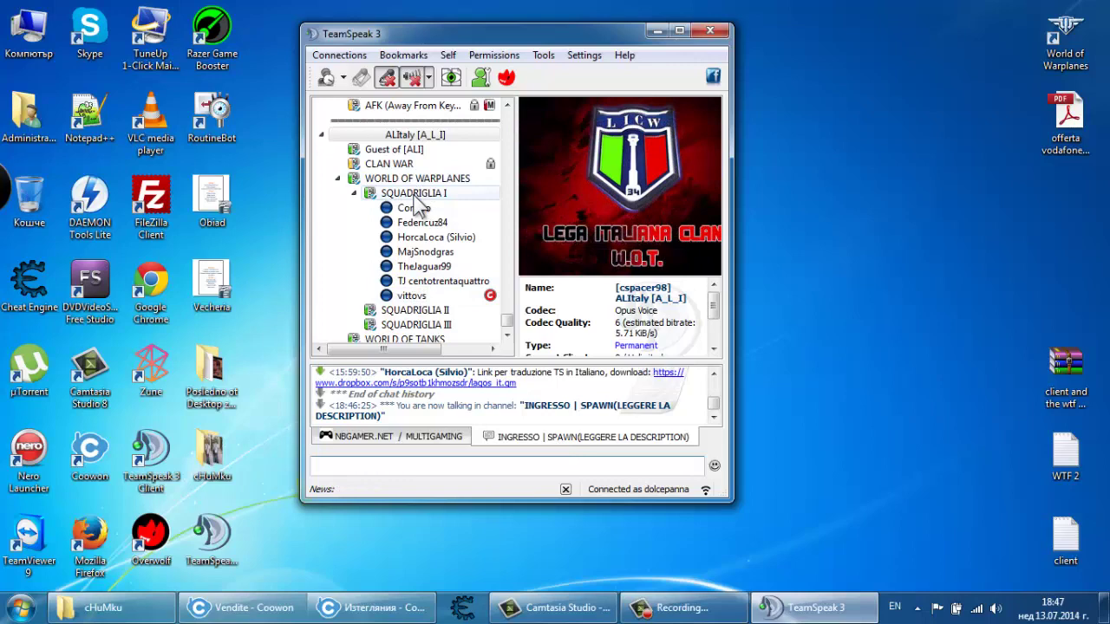
double_click(414, 195)
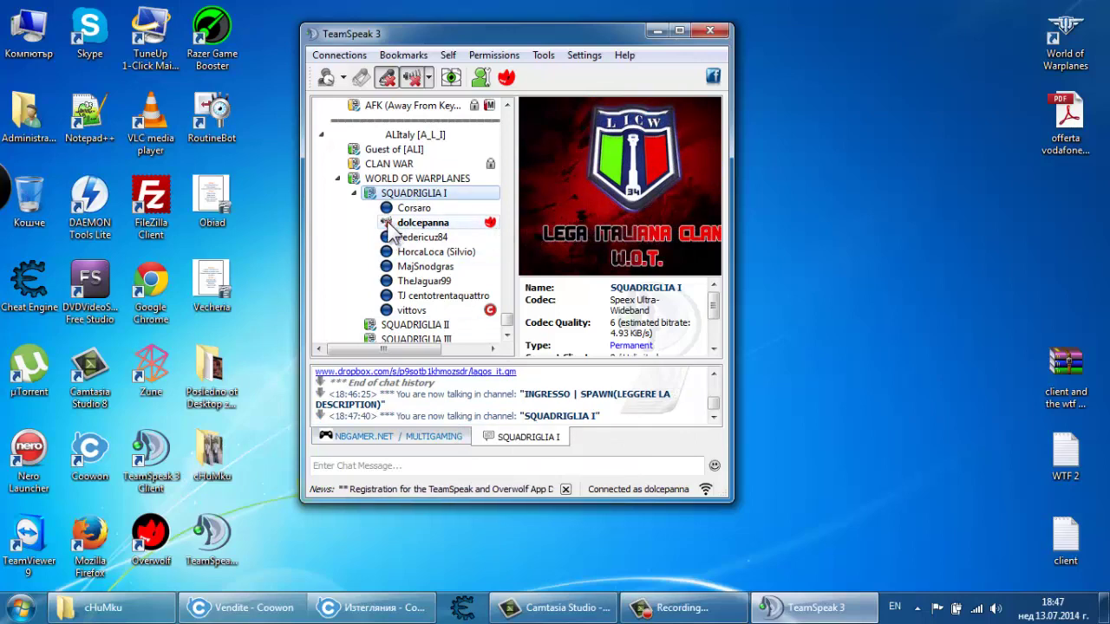
- Send the message "Ciao ragazzi e un test xke sto facendo il TUTORIAL scusate se disturbo :)" in the SQUADRIGLIA I channel chat
click(541, 464)
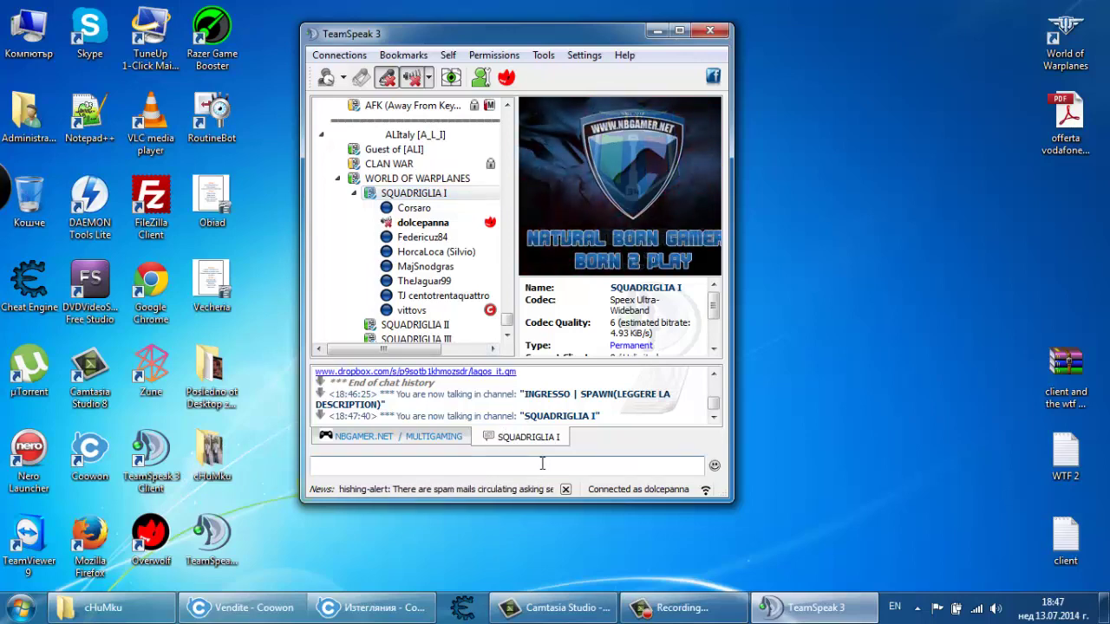
text(Ciao rag)
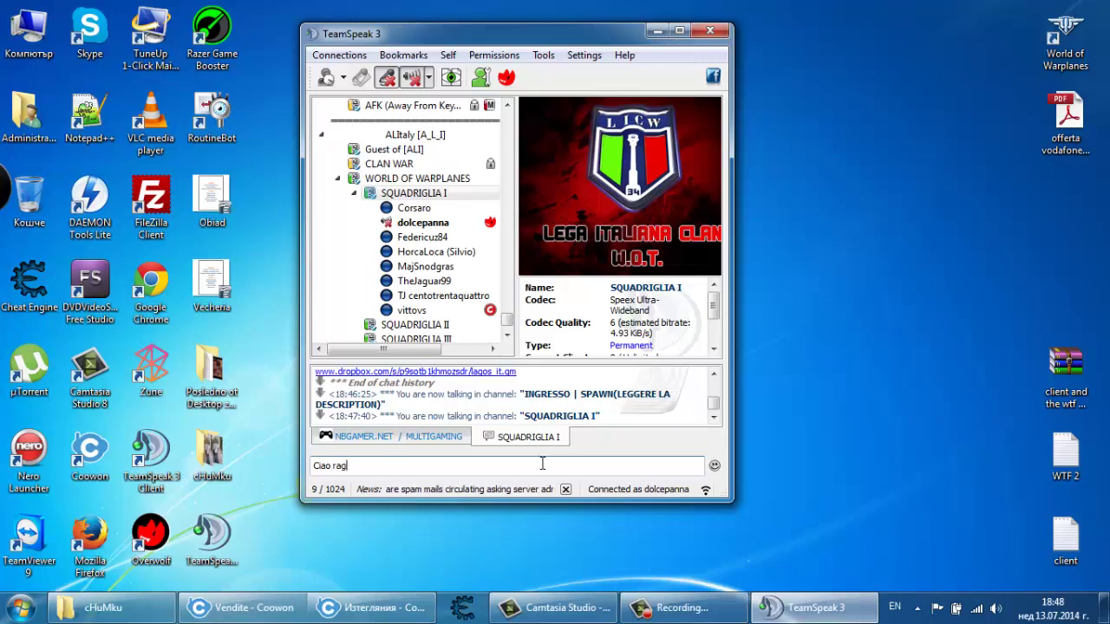
text(azzi e)
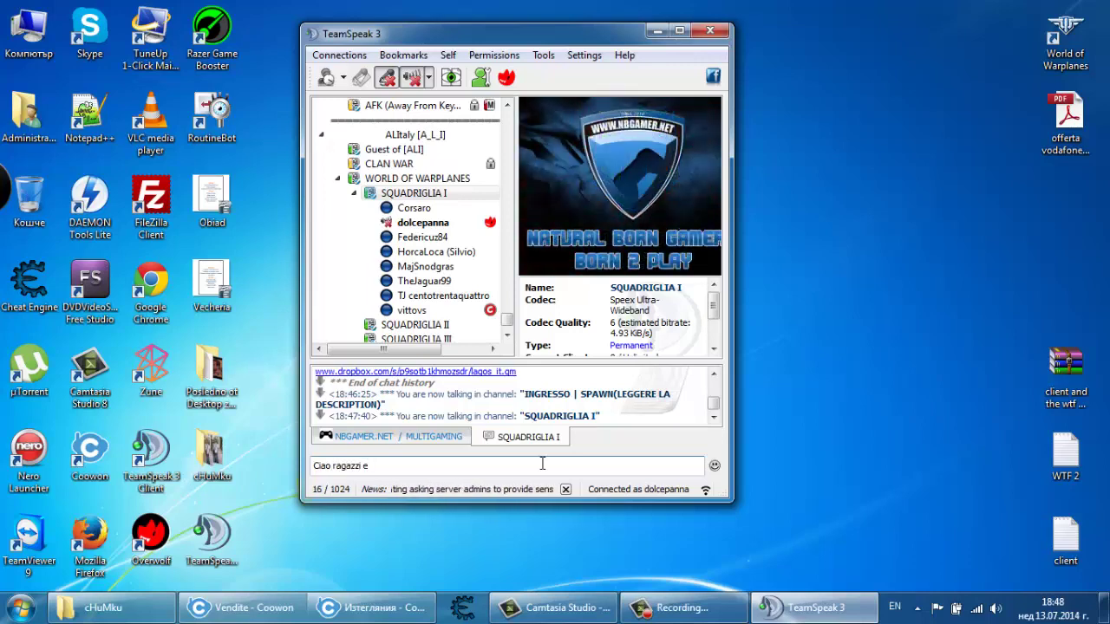
text( un test xk)
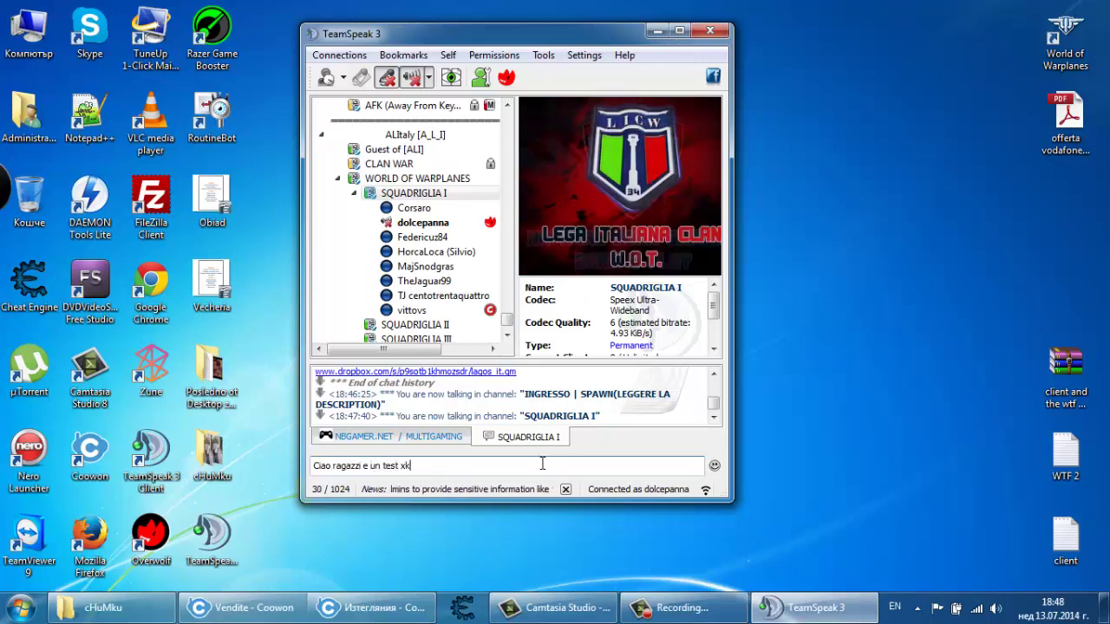
text(e sto )
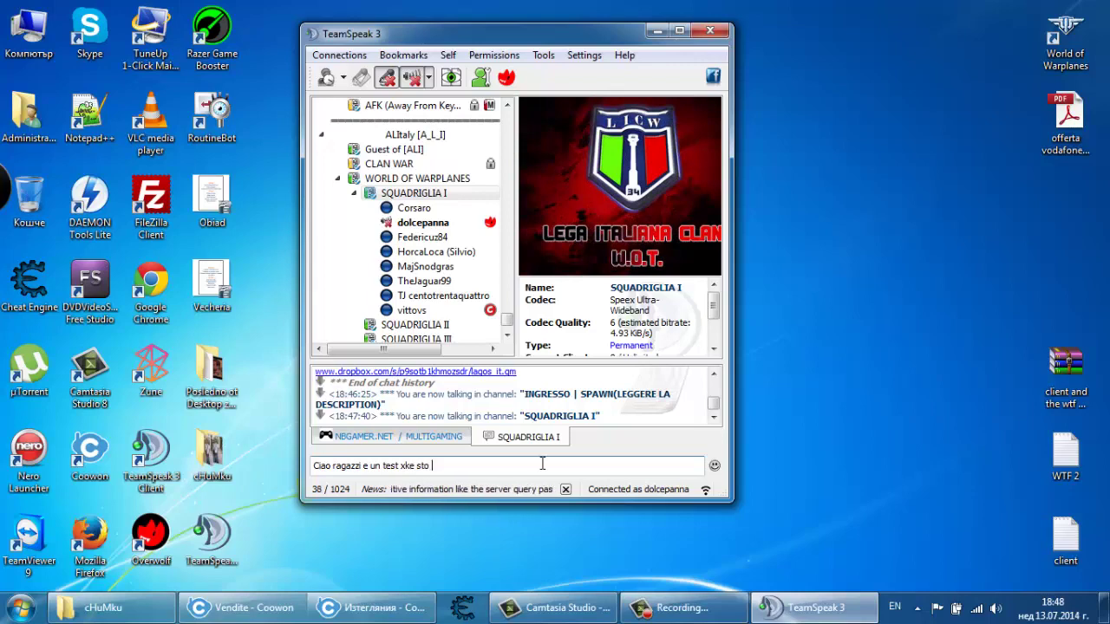
text(facendo il)
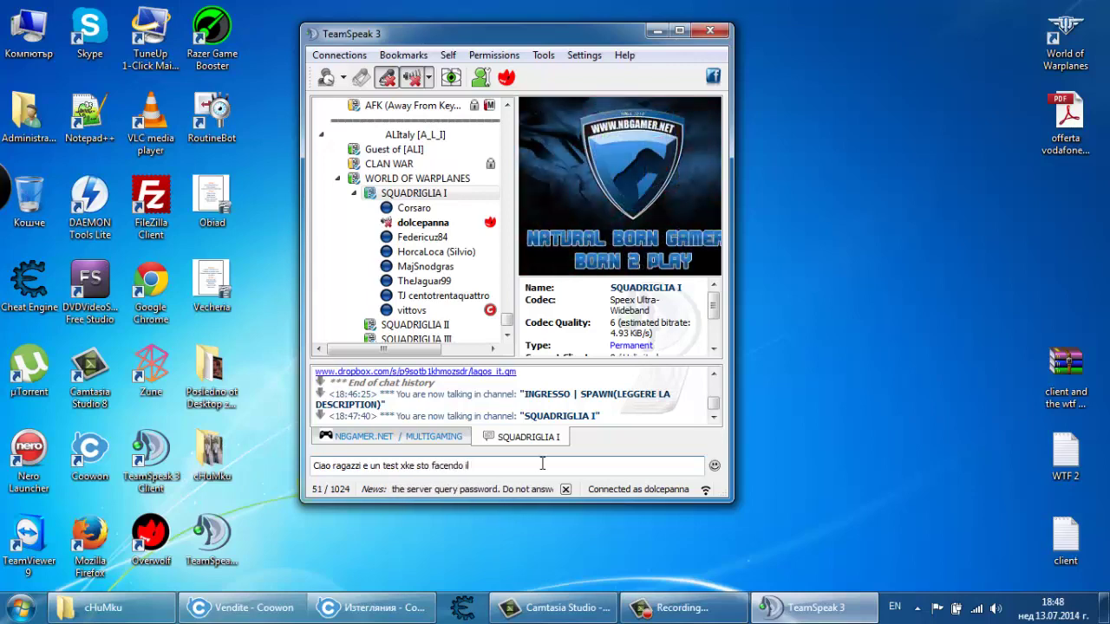
text( TUTORIAL)
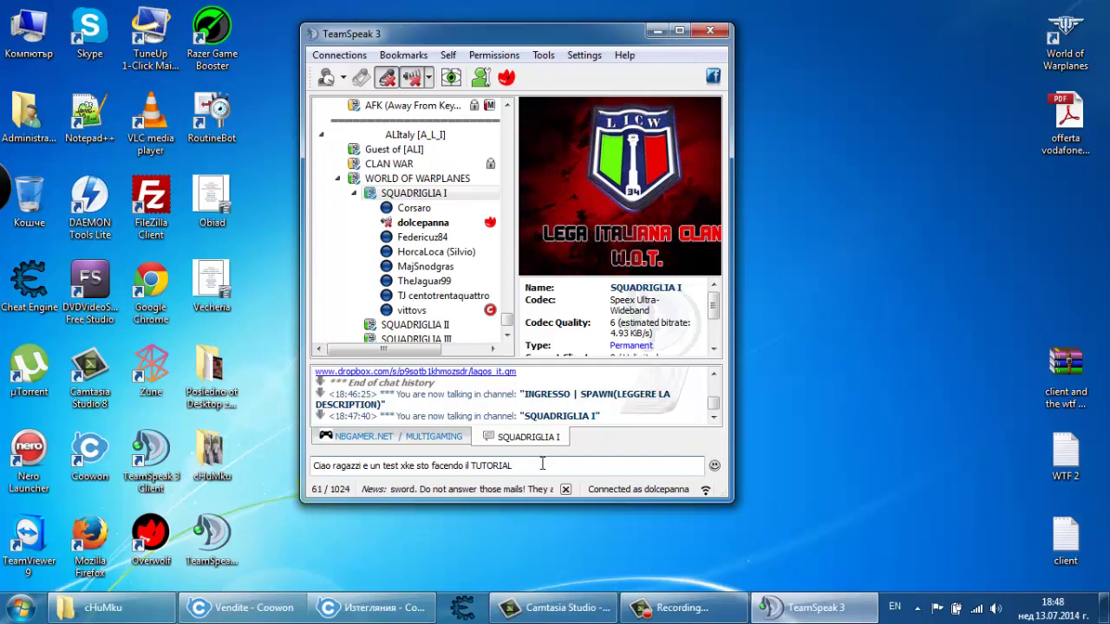
text( scusate se )
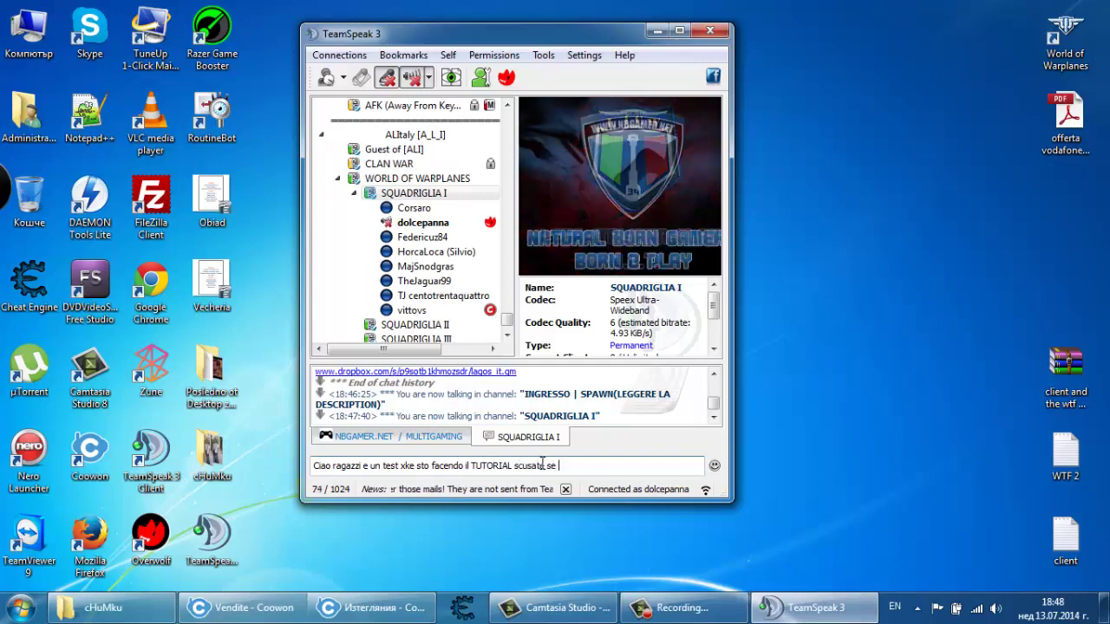
text(distu)
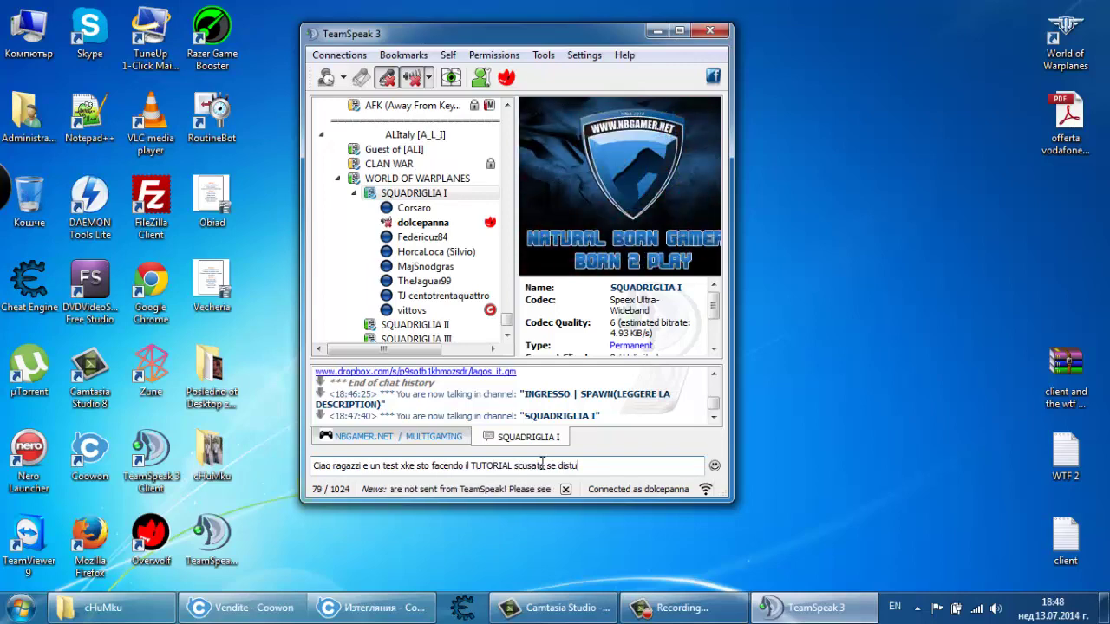
text(rb)
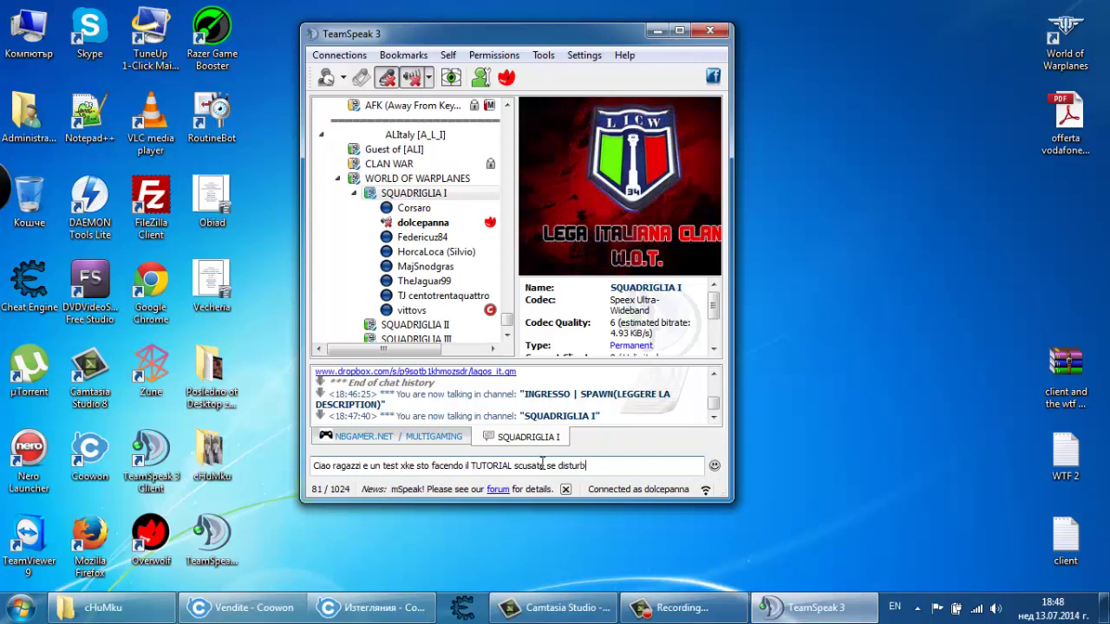
text(o :))
key(Return)
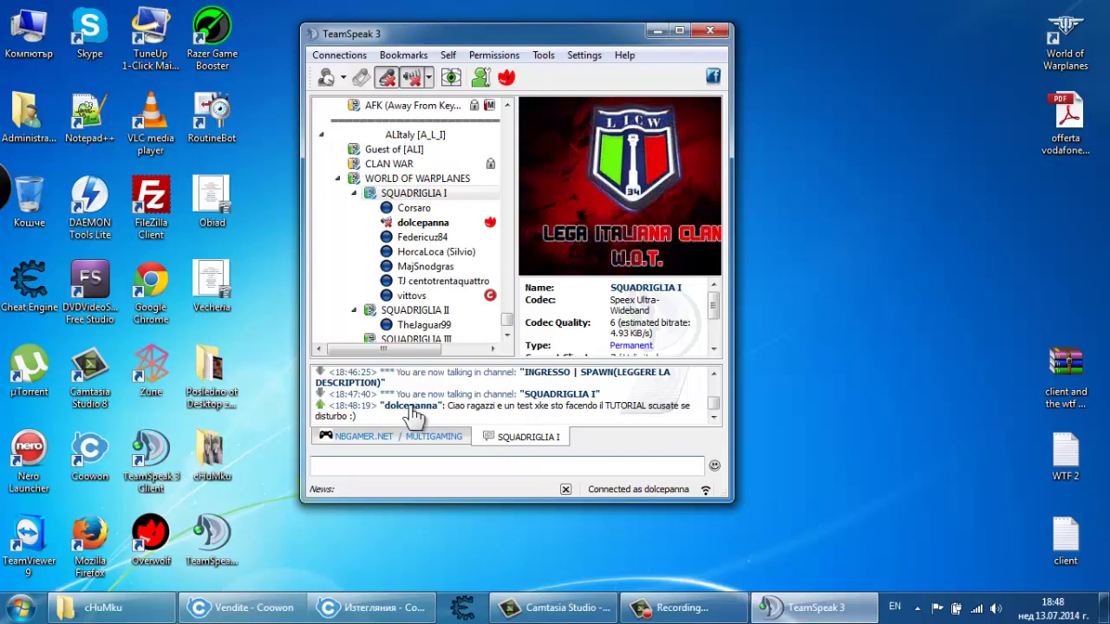
- Review the earlier channel chat and the actions available for the first client listed in SQUADRIGLIA I
scroll(369, 399, up, 2)
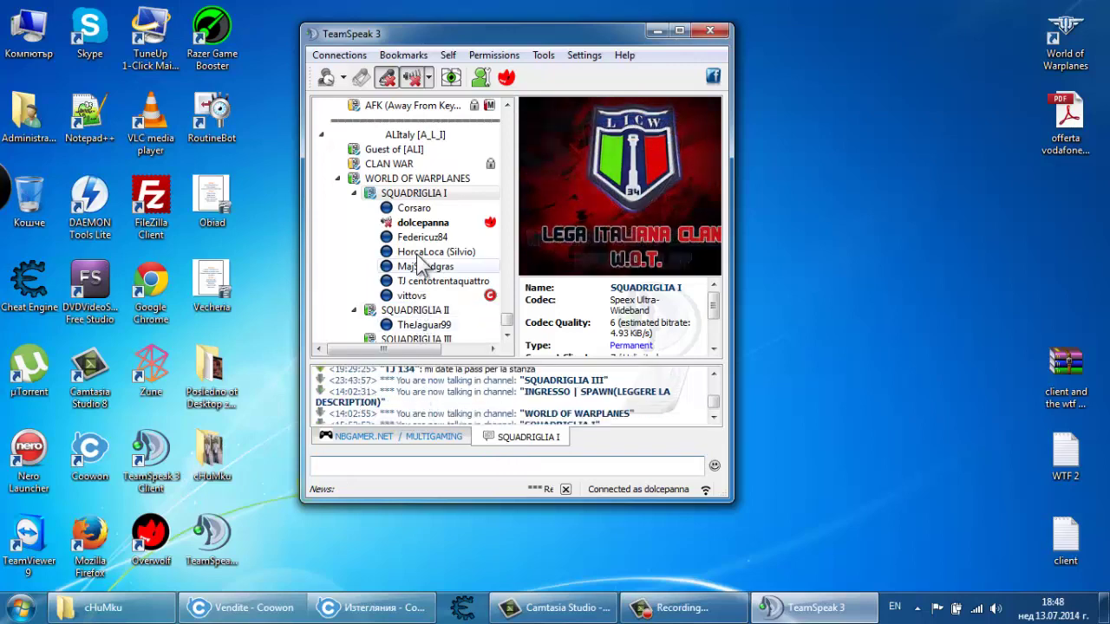
right_click(418, 209)
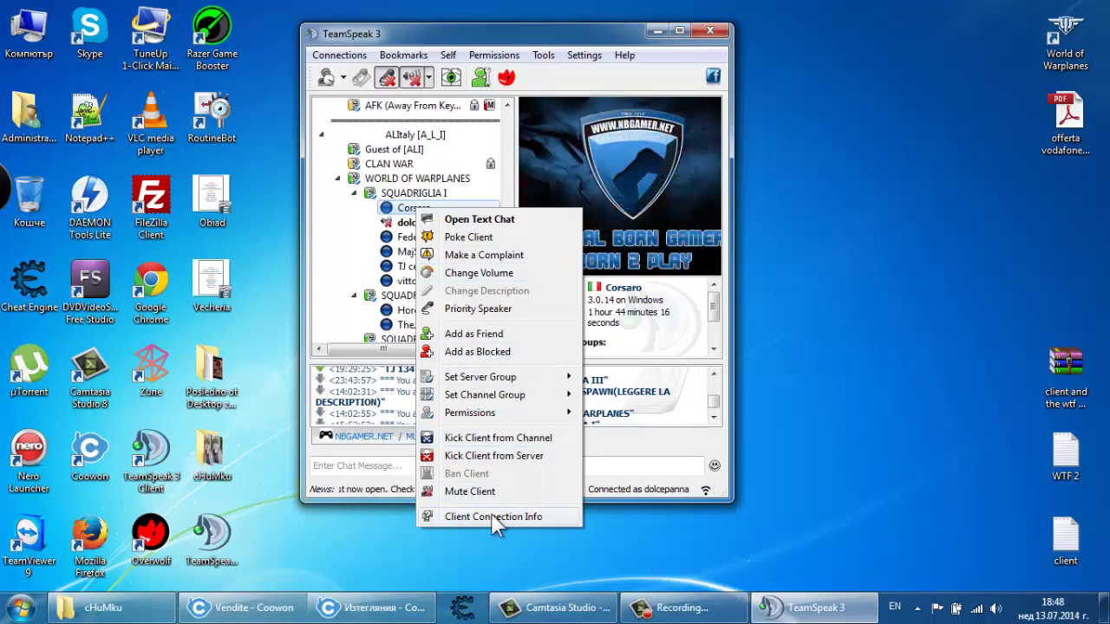
click(822, 319)
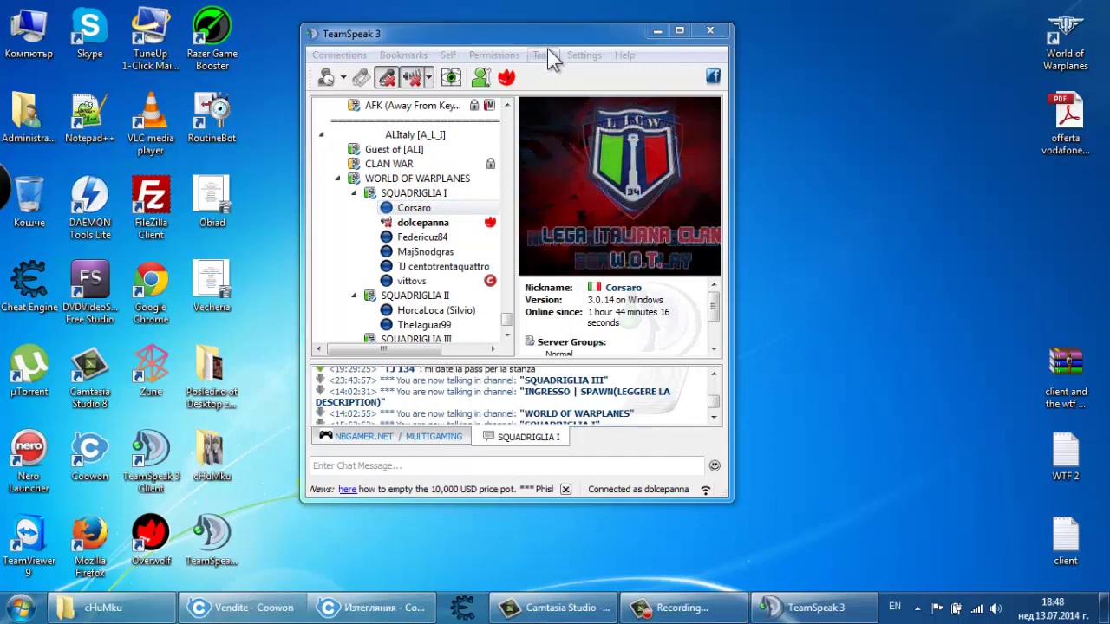
click(507, 55)
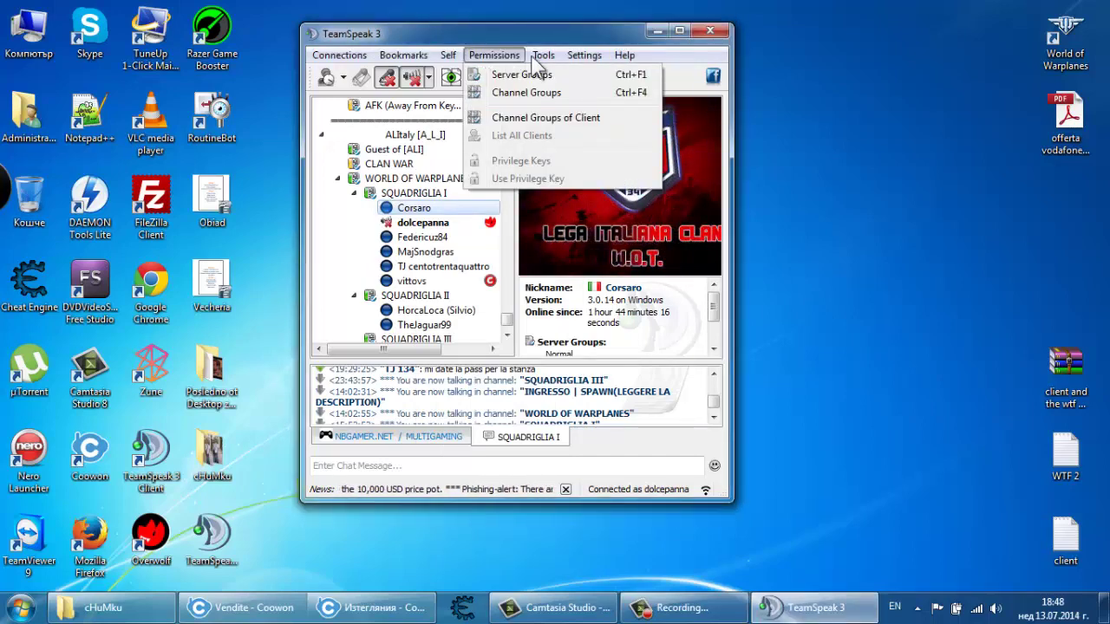
mouse_move(544, 57)
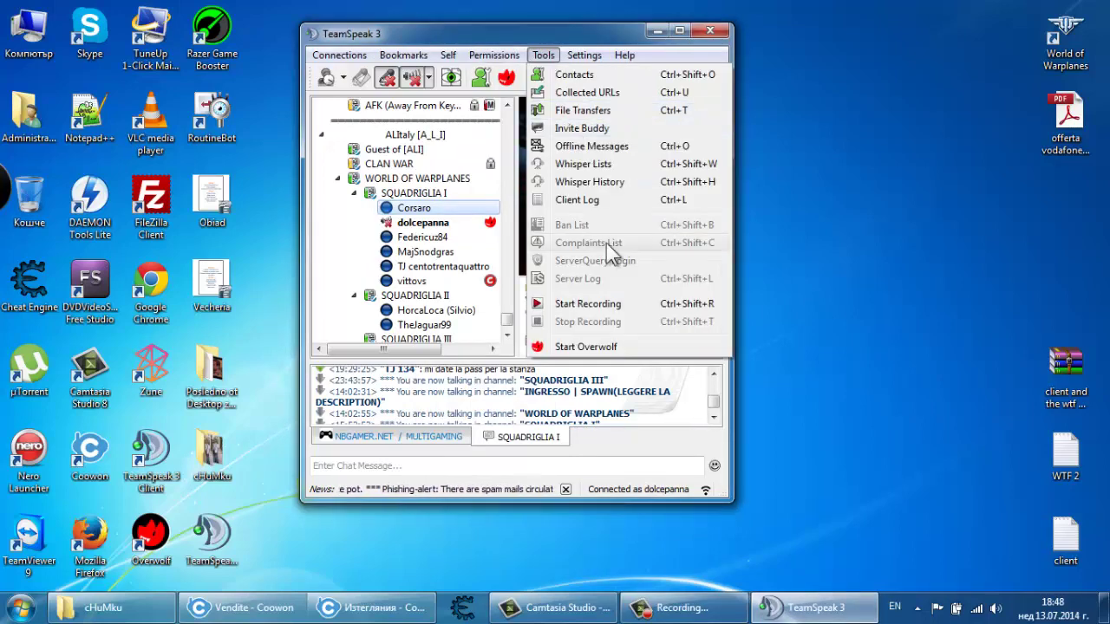
mouse_move(583, 57)
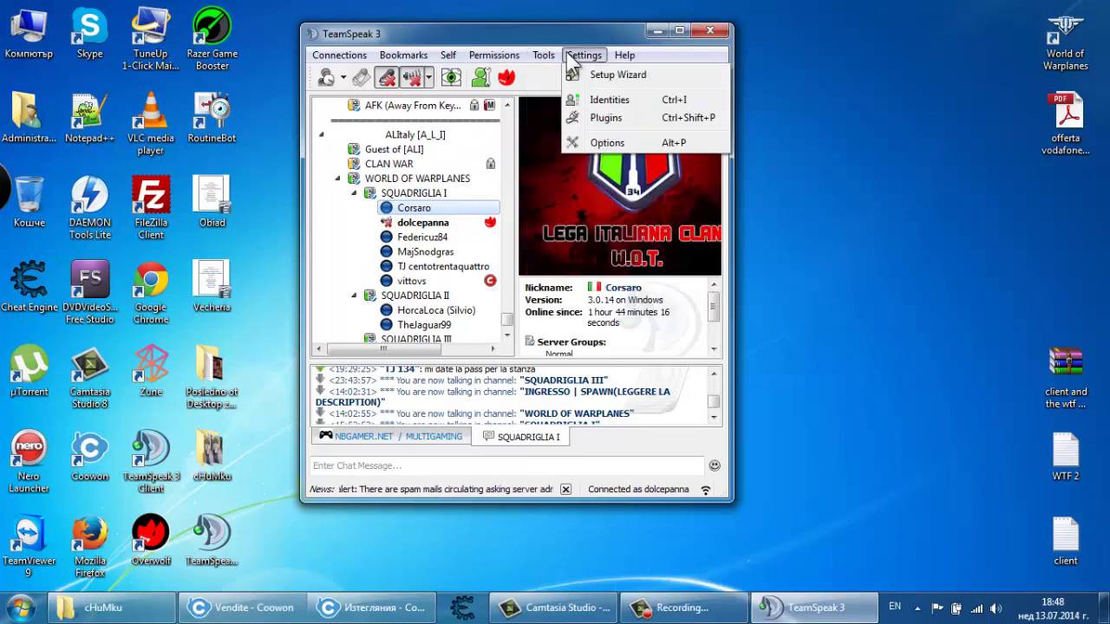
click(592, 26)
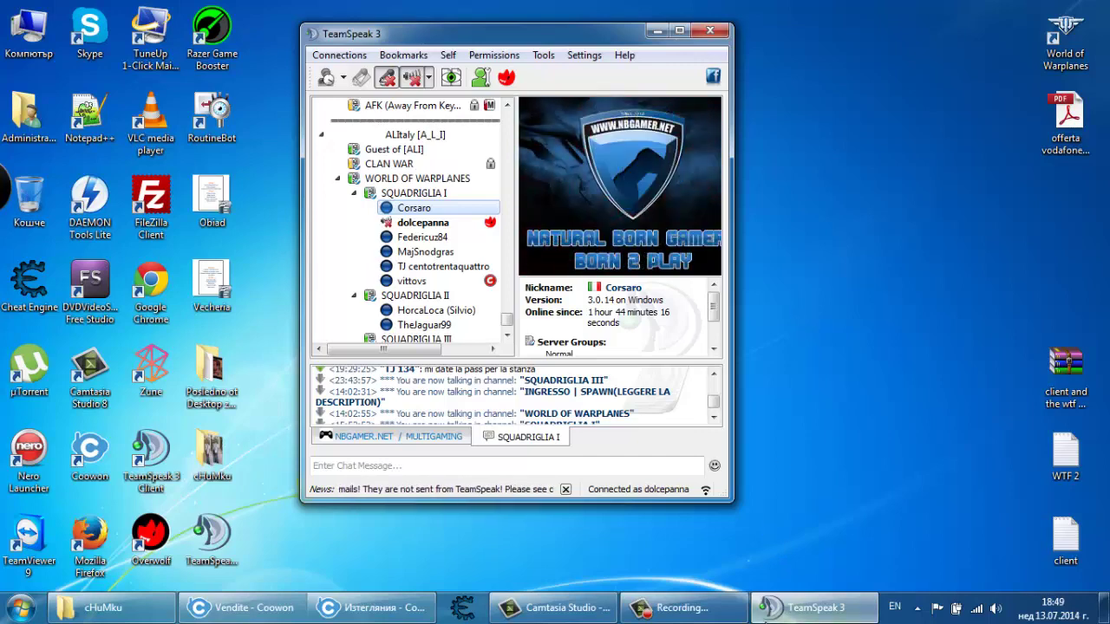
mouse_move(788, 602)
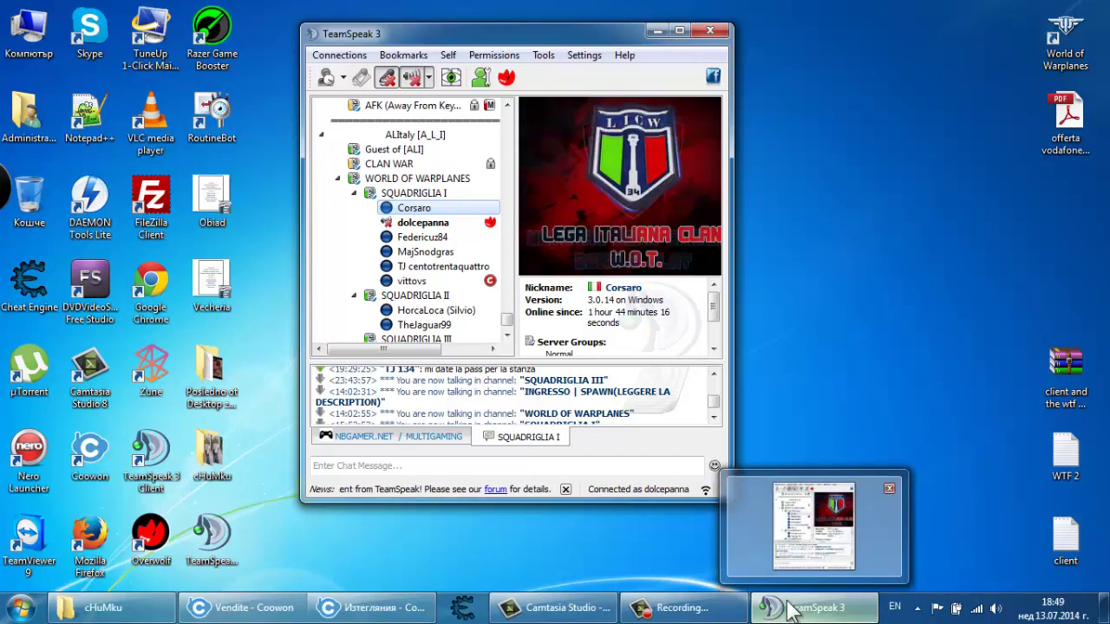